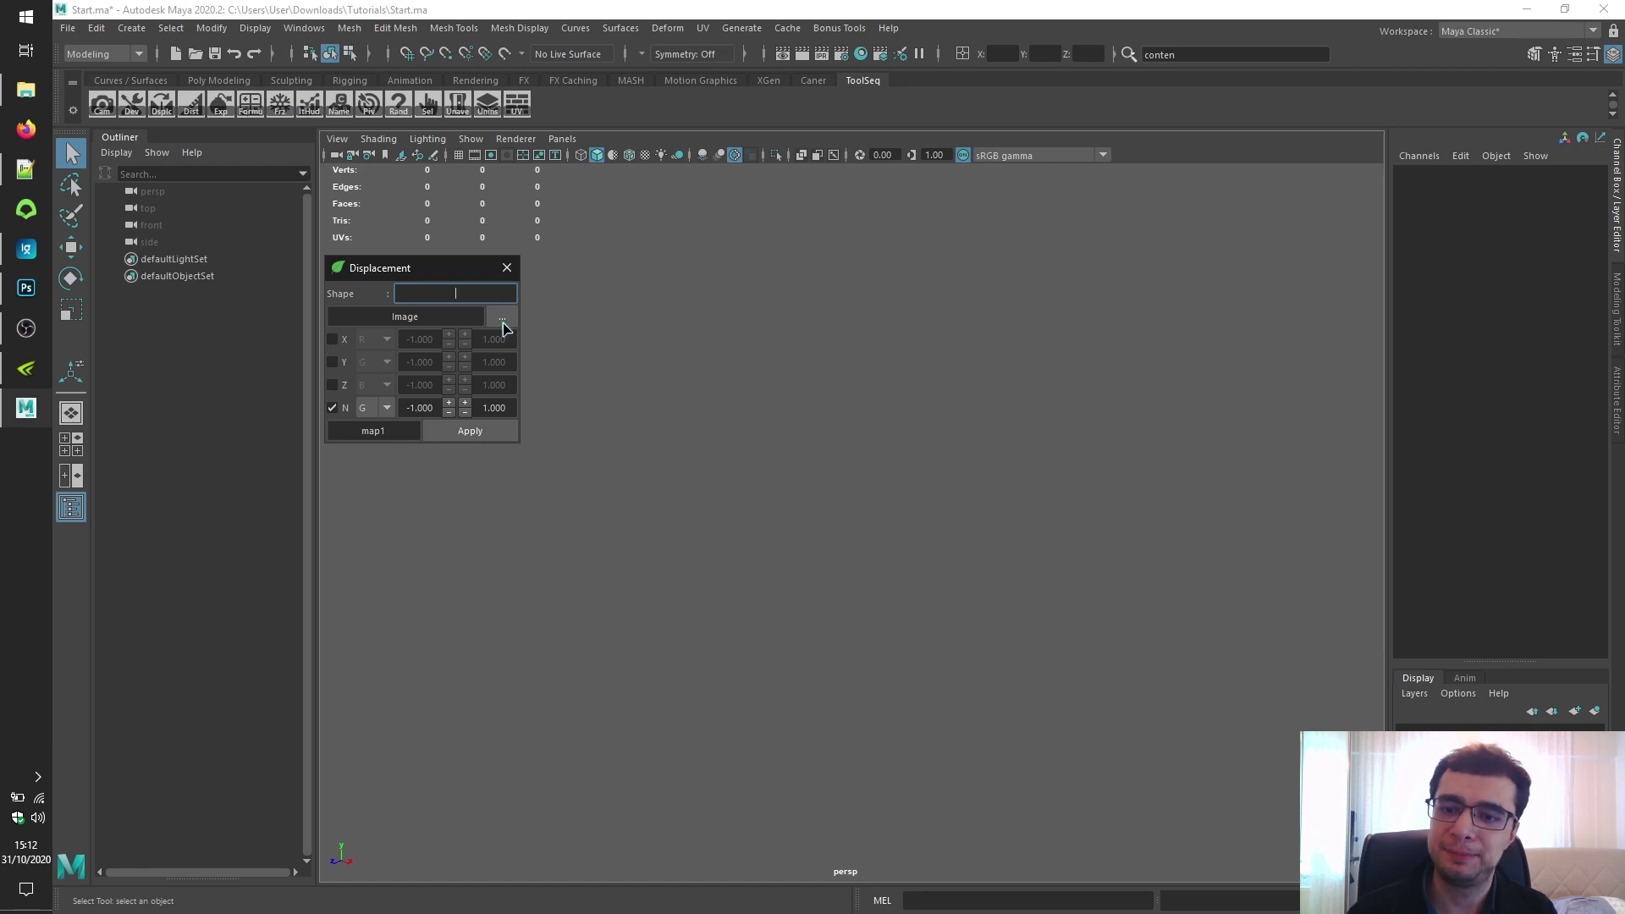
# - Move the Displacement window clear of the viewport's centre and load ToolSeq_Displacement.png as its image
pyautogui.moveTo(396, 271); pyautogui.dragTo(1206, 220)
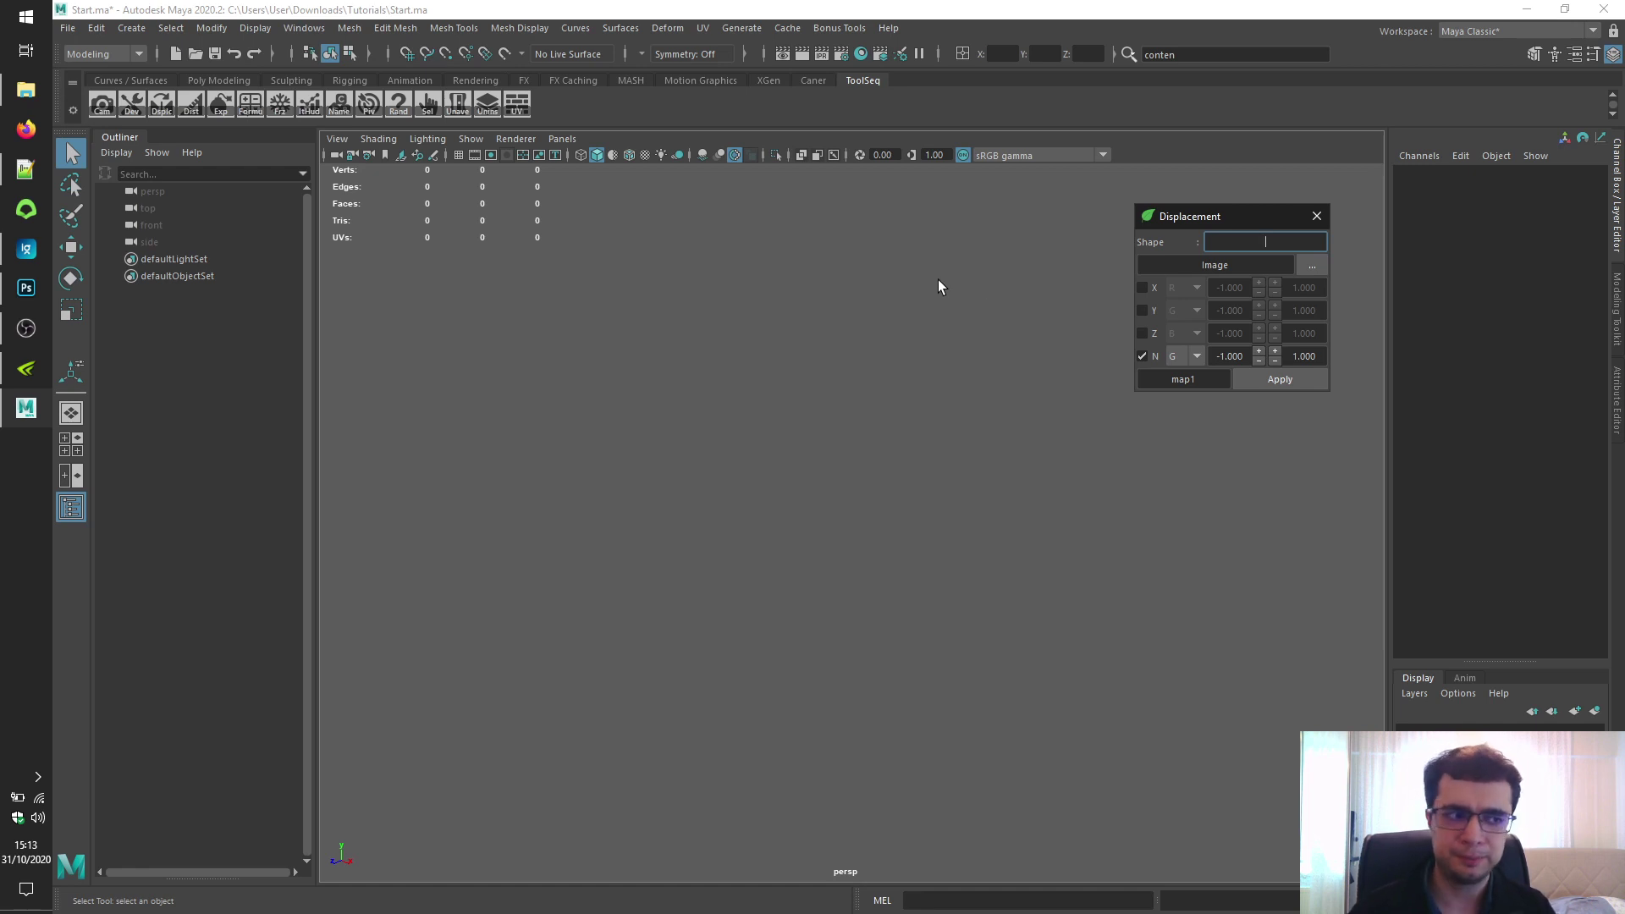
pyautogui.click(26, 168)
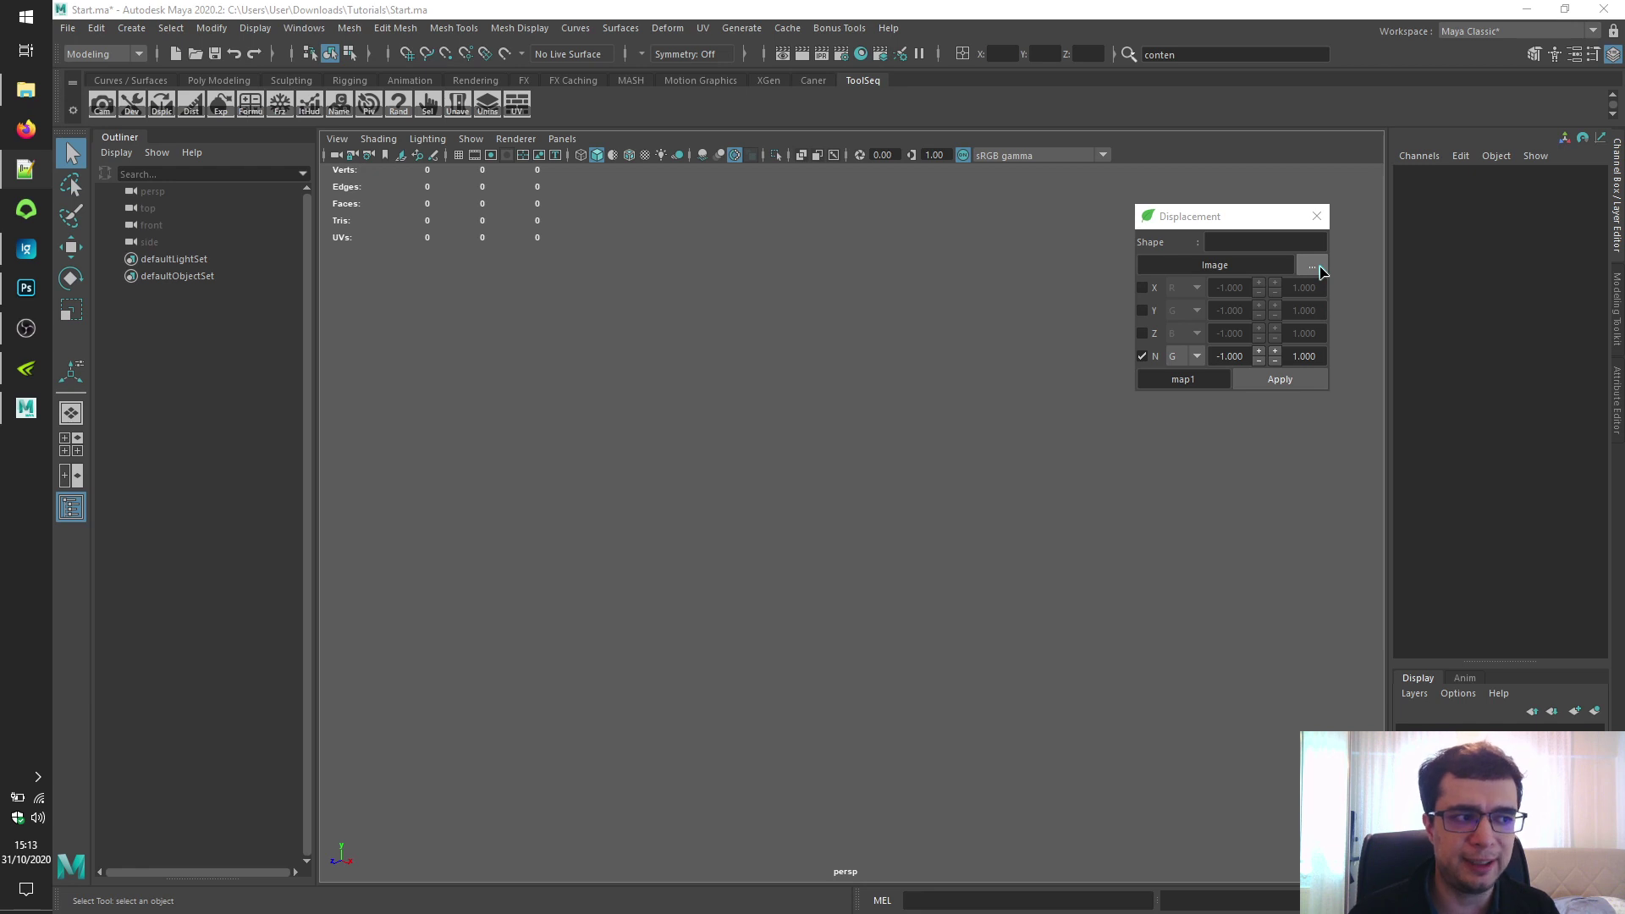
pyautogui.doubleClick(1223, 265)
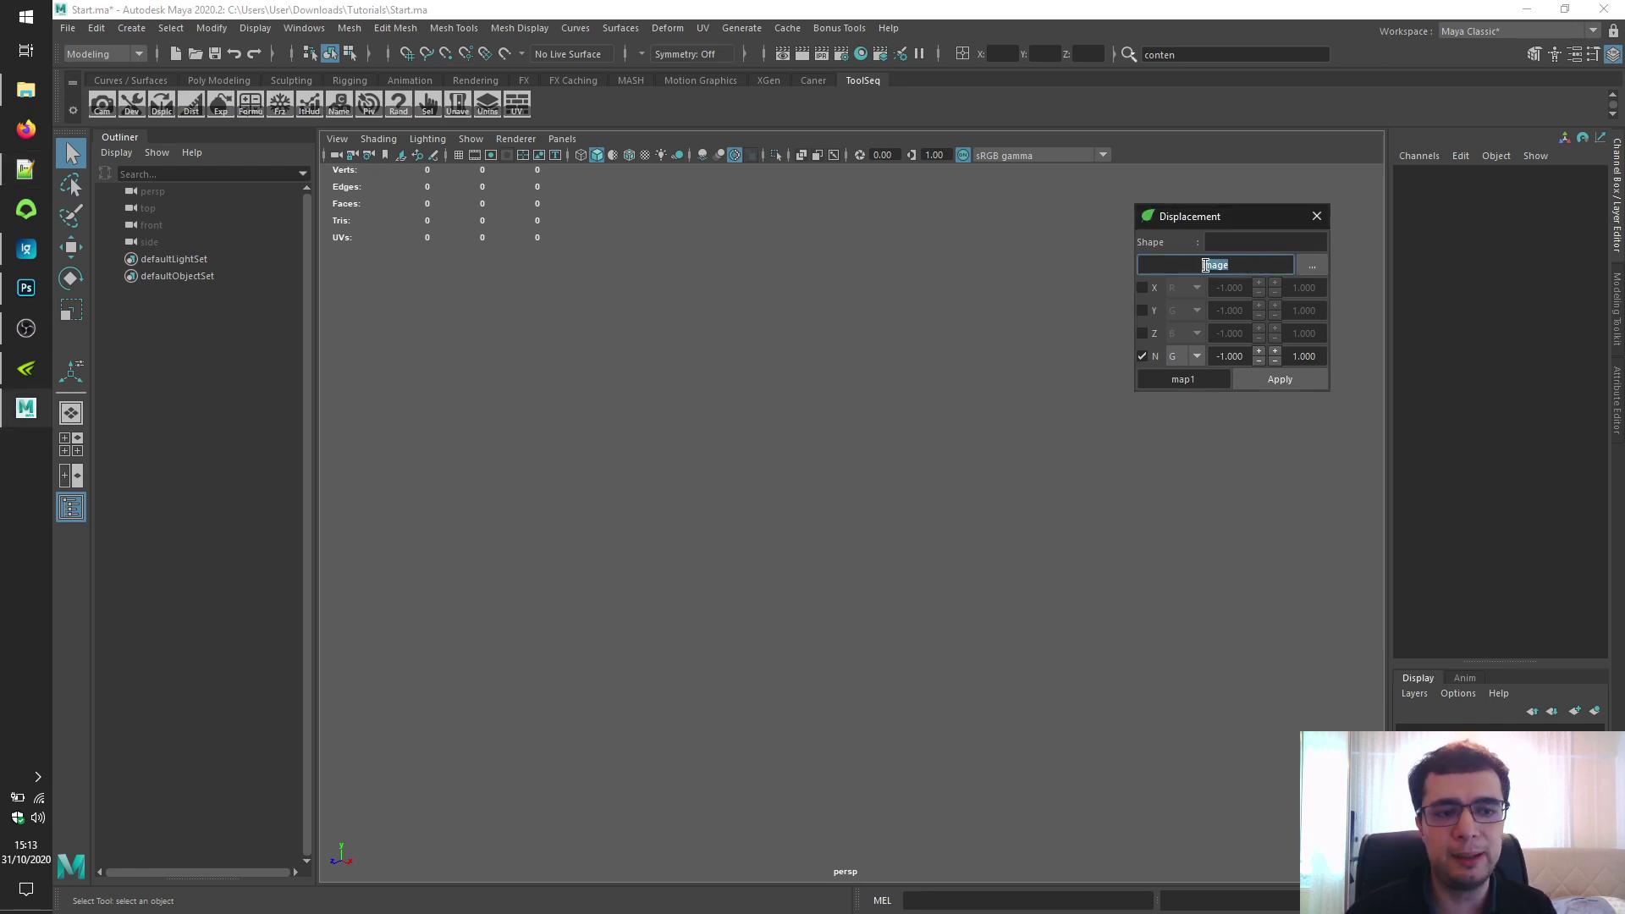
pyautogui.click(1310, 265)
pyautogui.click(1123, 362)
pyautogui.click(1468, 657)
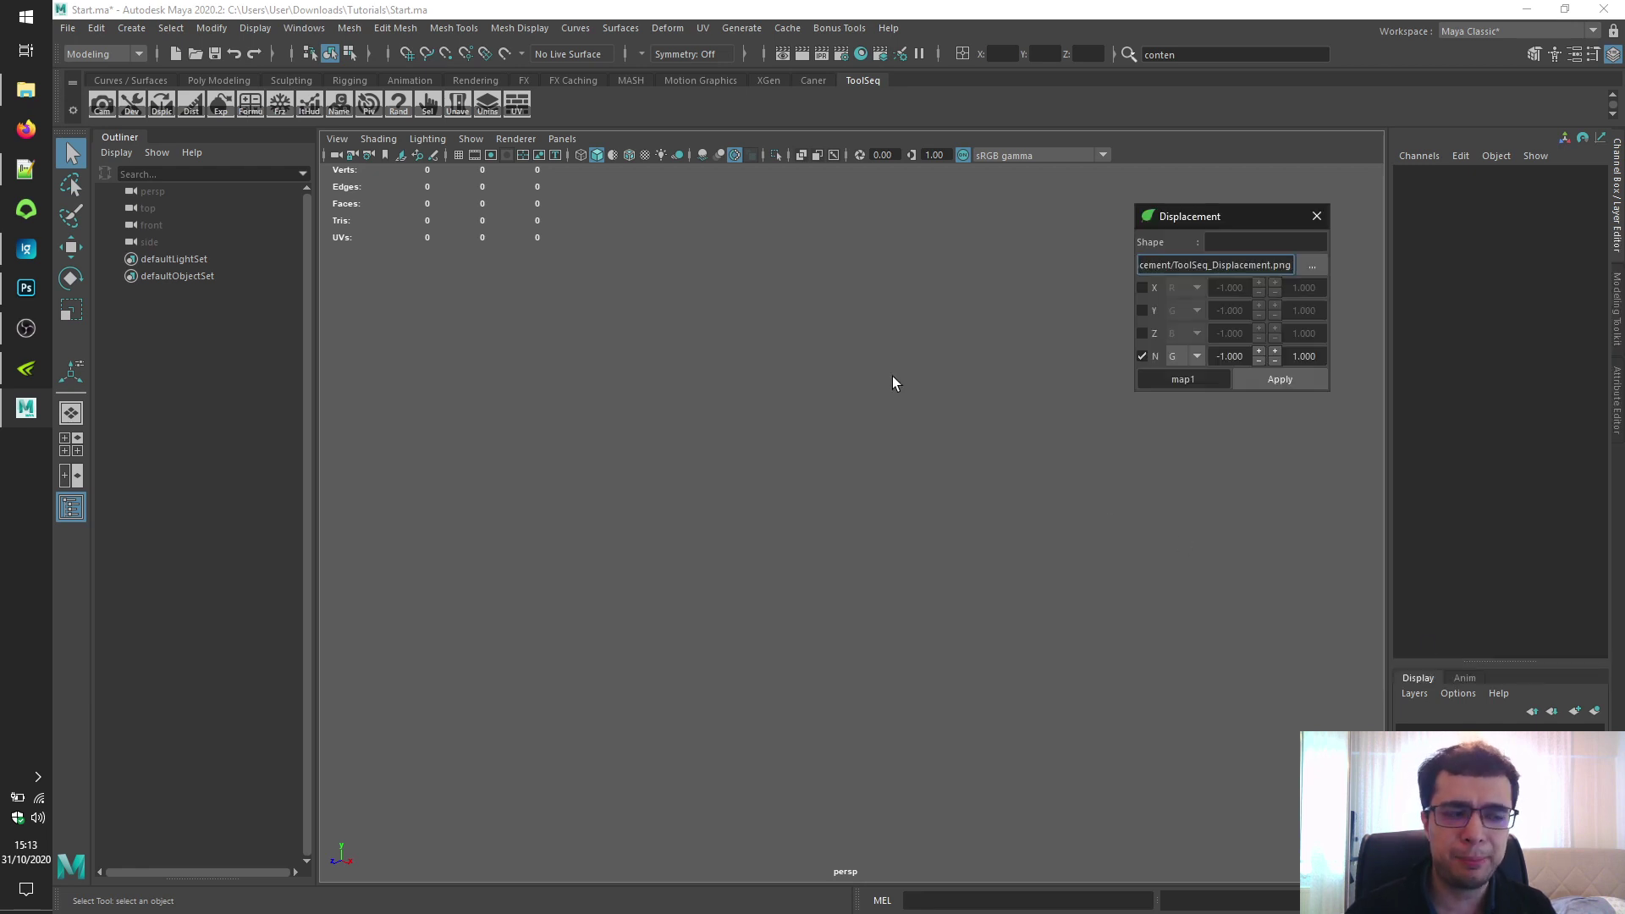
# - Switch to ImageGlass to examine the brick displacement image, and return to the Displacement settings in Maya
pyautogui.click(26, 249)
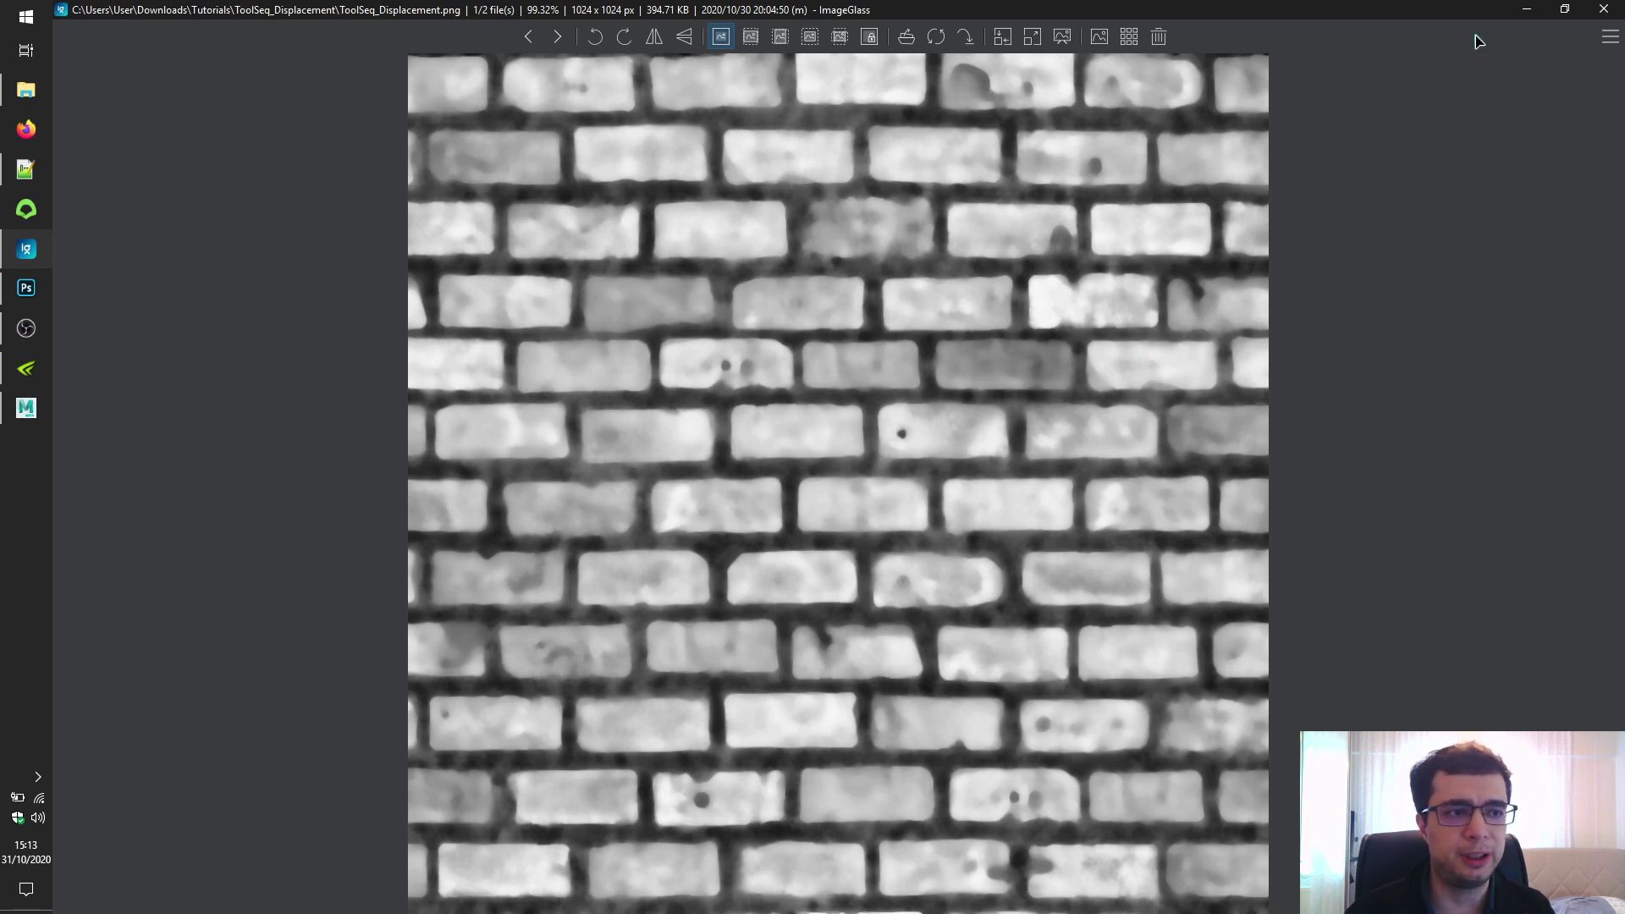
pyautogui.click(1523, 13)
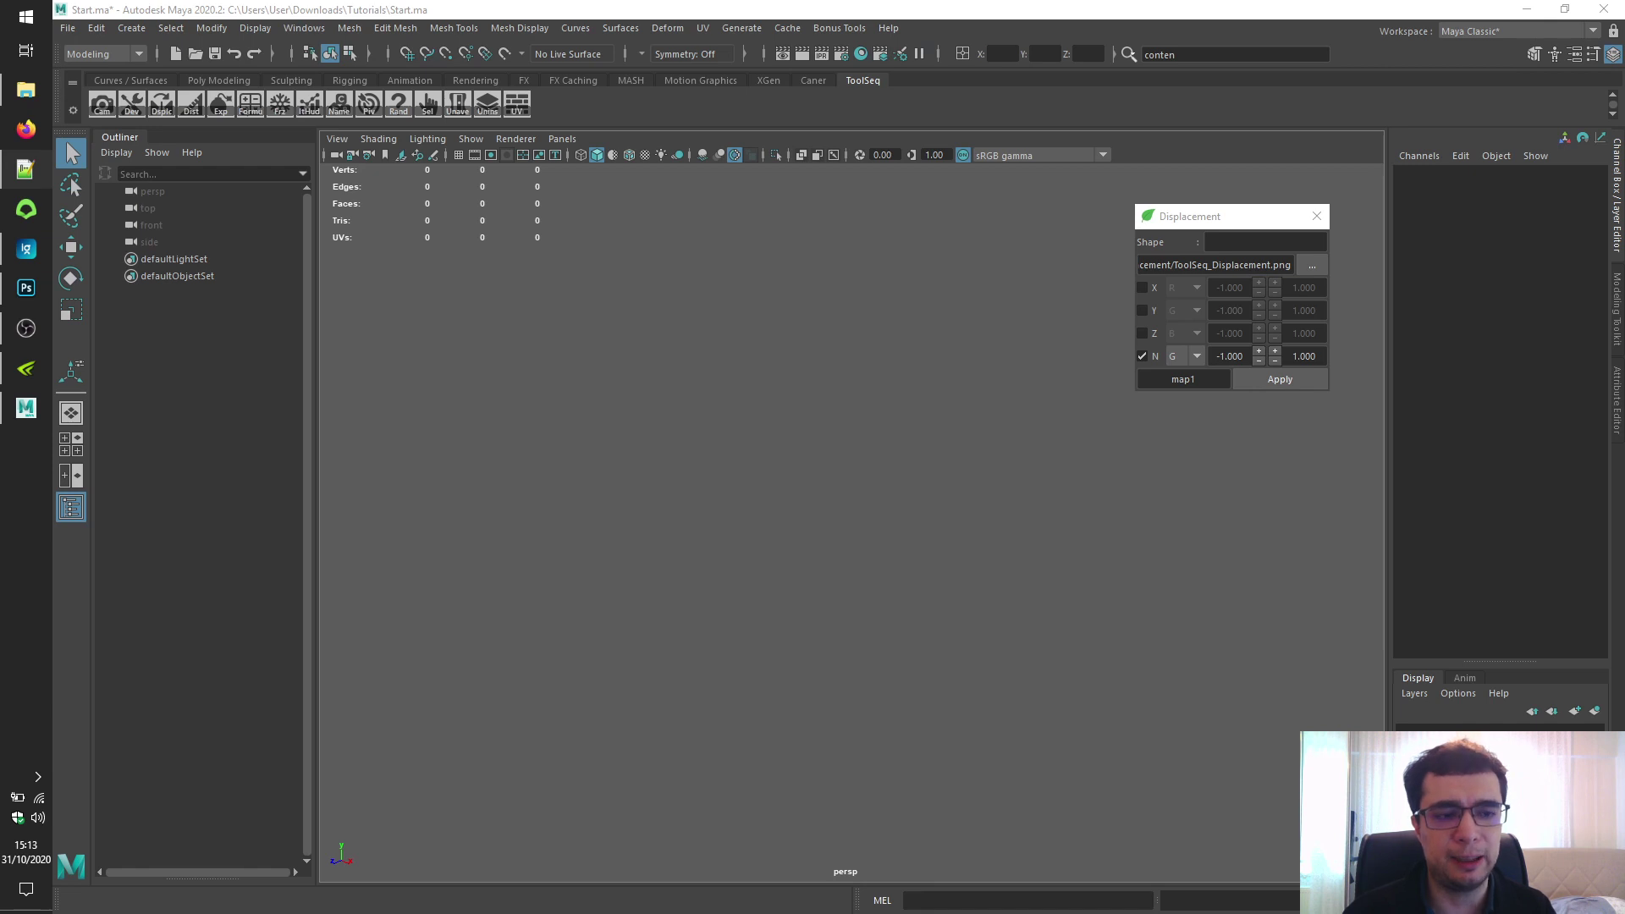
pyautogui.click(1235, 242)
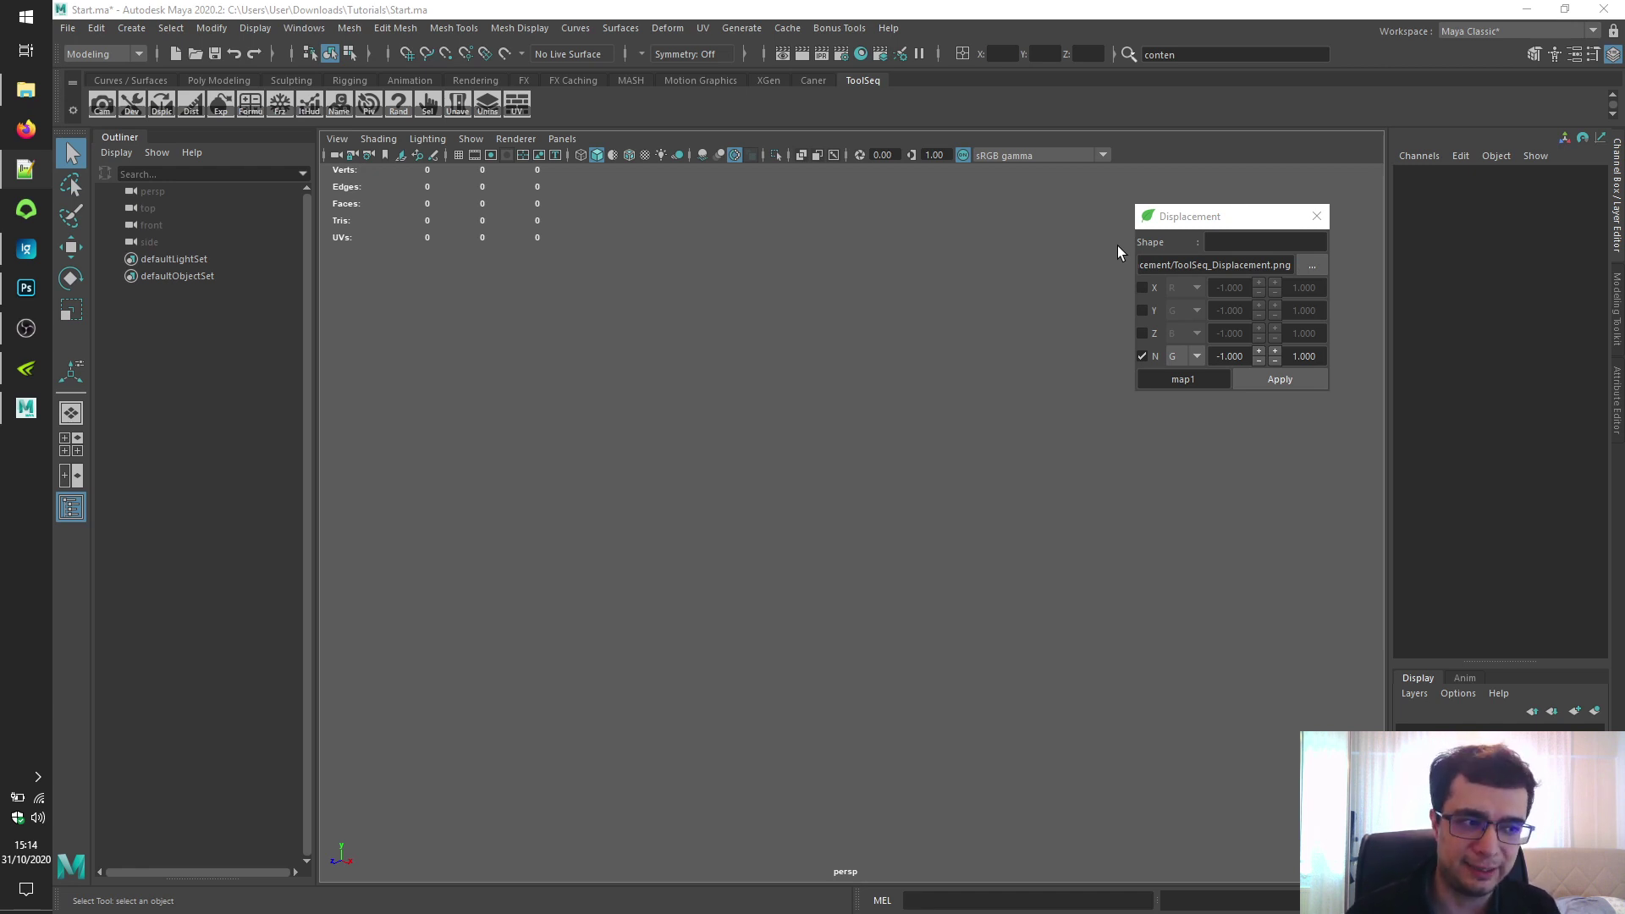
# - Create a polygon plane and set its scale to 50 in X, Y and Z
pyautogui.click(133, 29)
pyautogui.moveTo(254, 88)
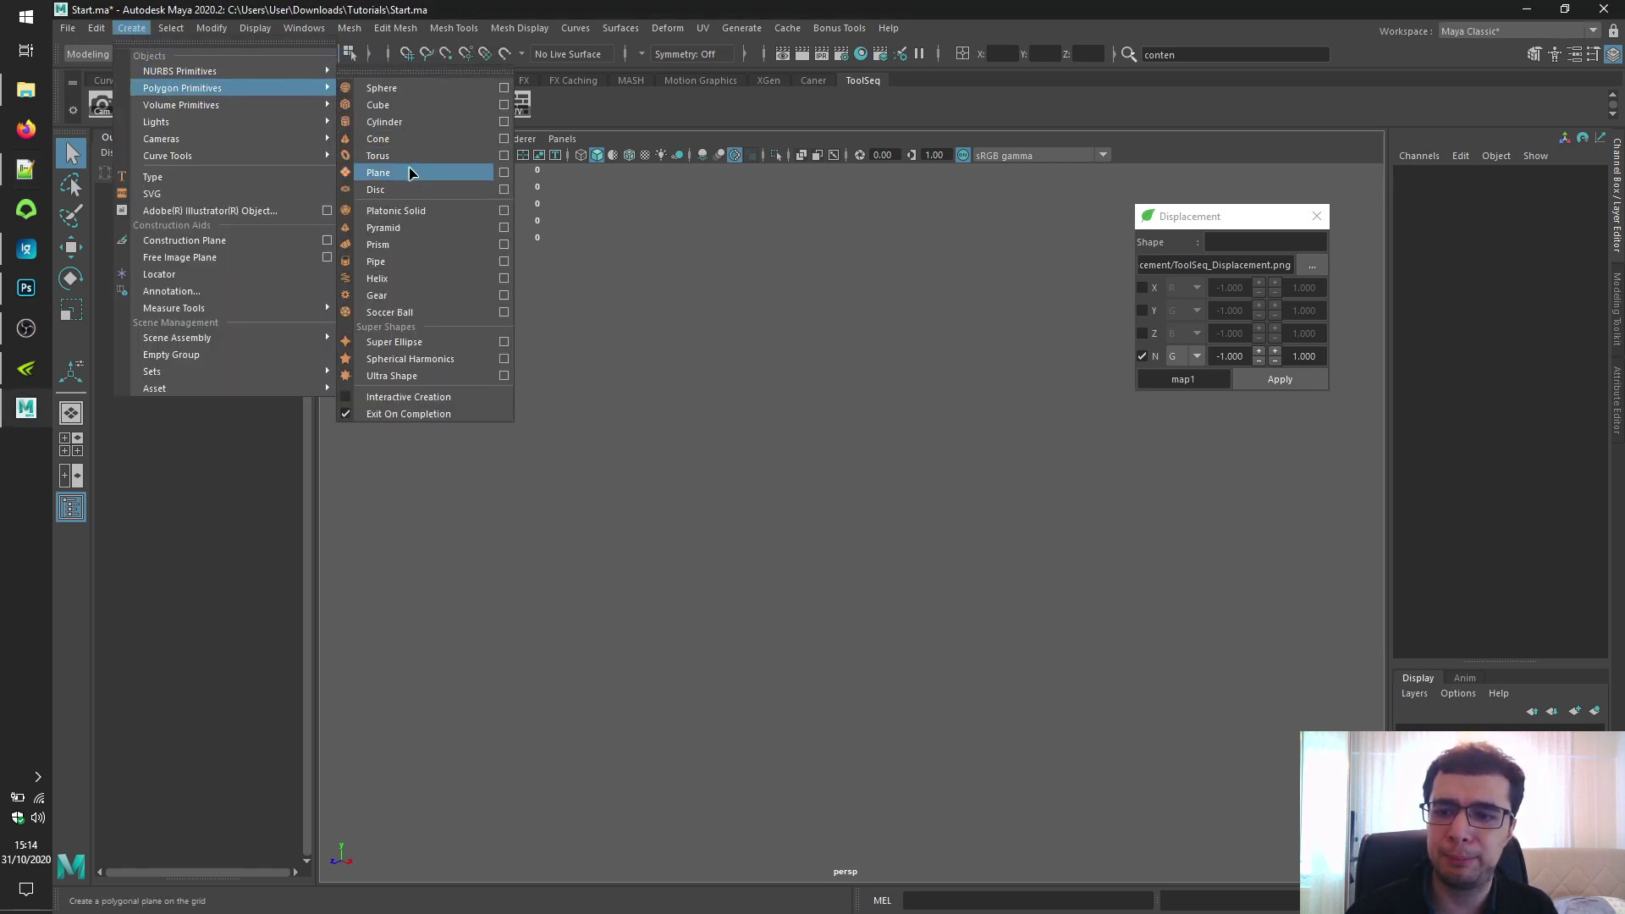
pyautogui.click(410, 172)
pyautogui.moveTo(1573, 268); pyautogui.dragTo(1577, 294)
pyautogui.write('50')
pyautogui.press('Return')
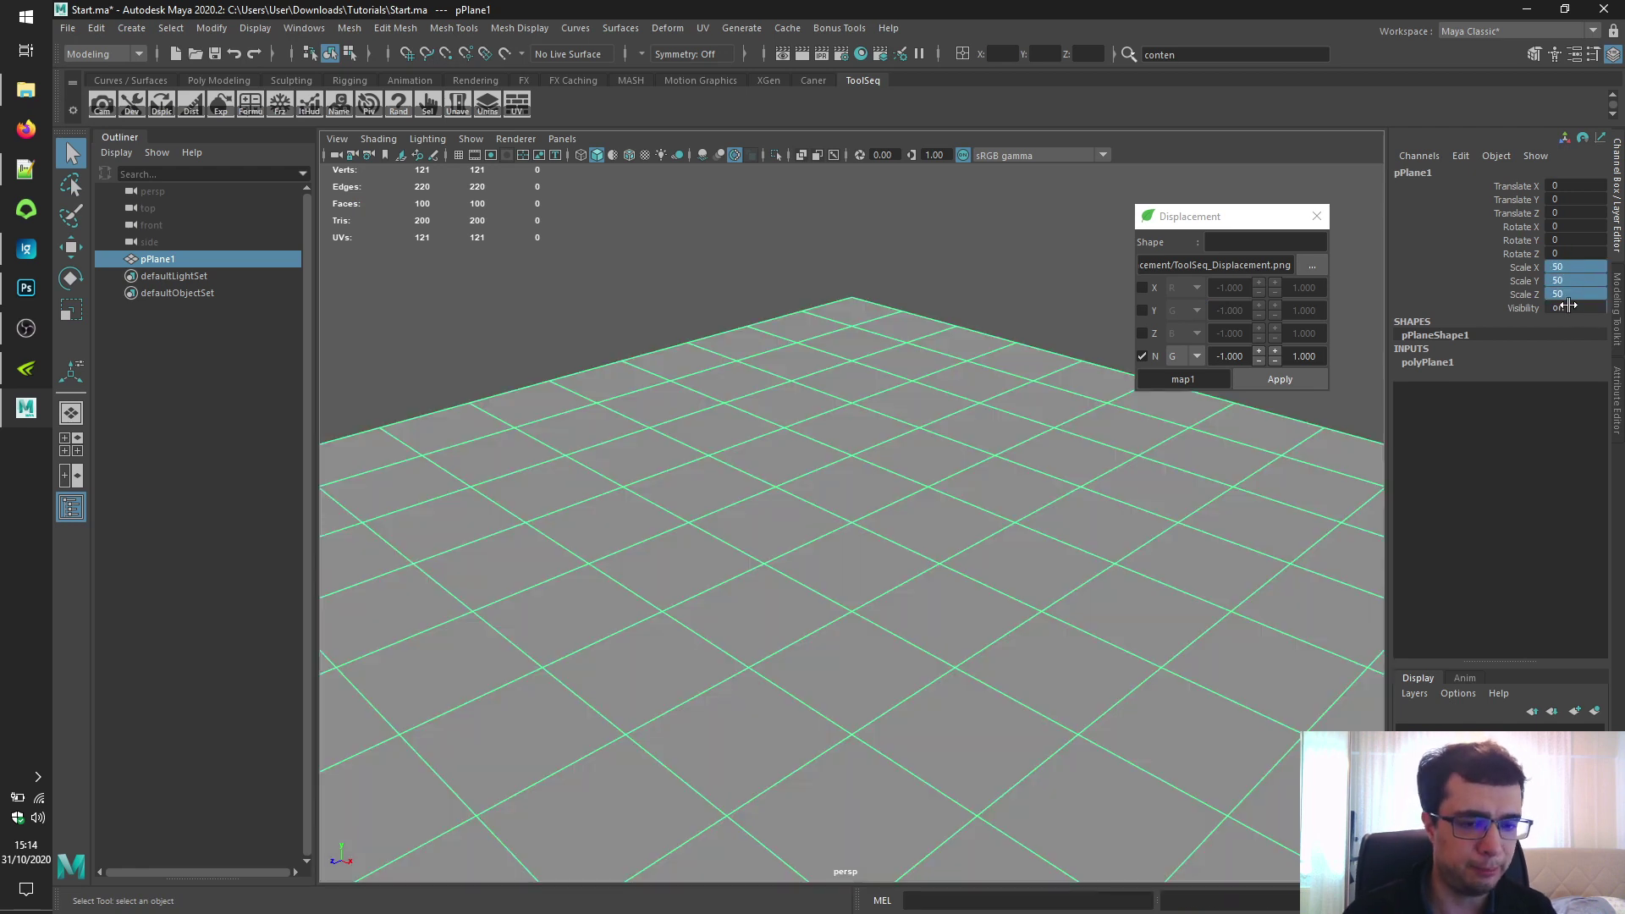
# - Set the plane's width and height subdivisions to 256 and load the plane as the displacement shape
pyautogui.click(1420, 364)
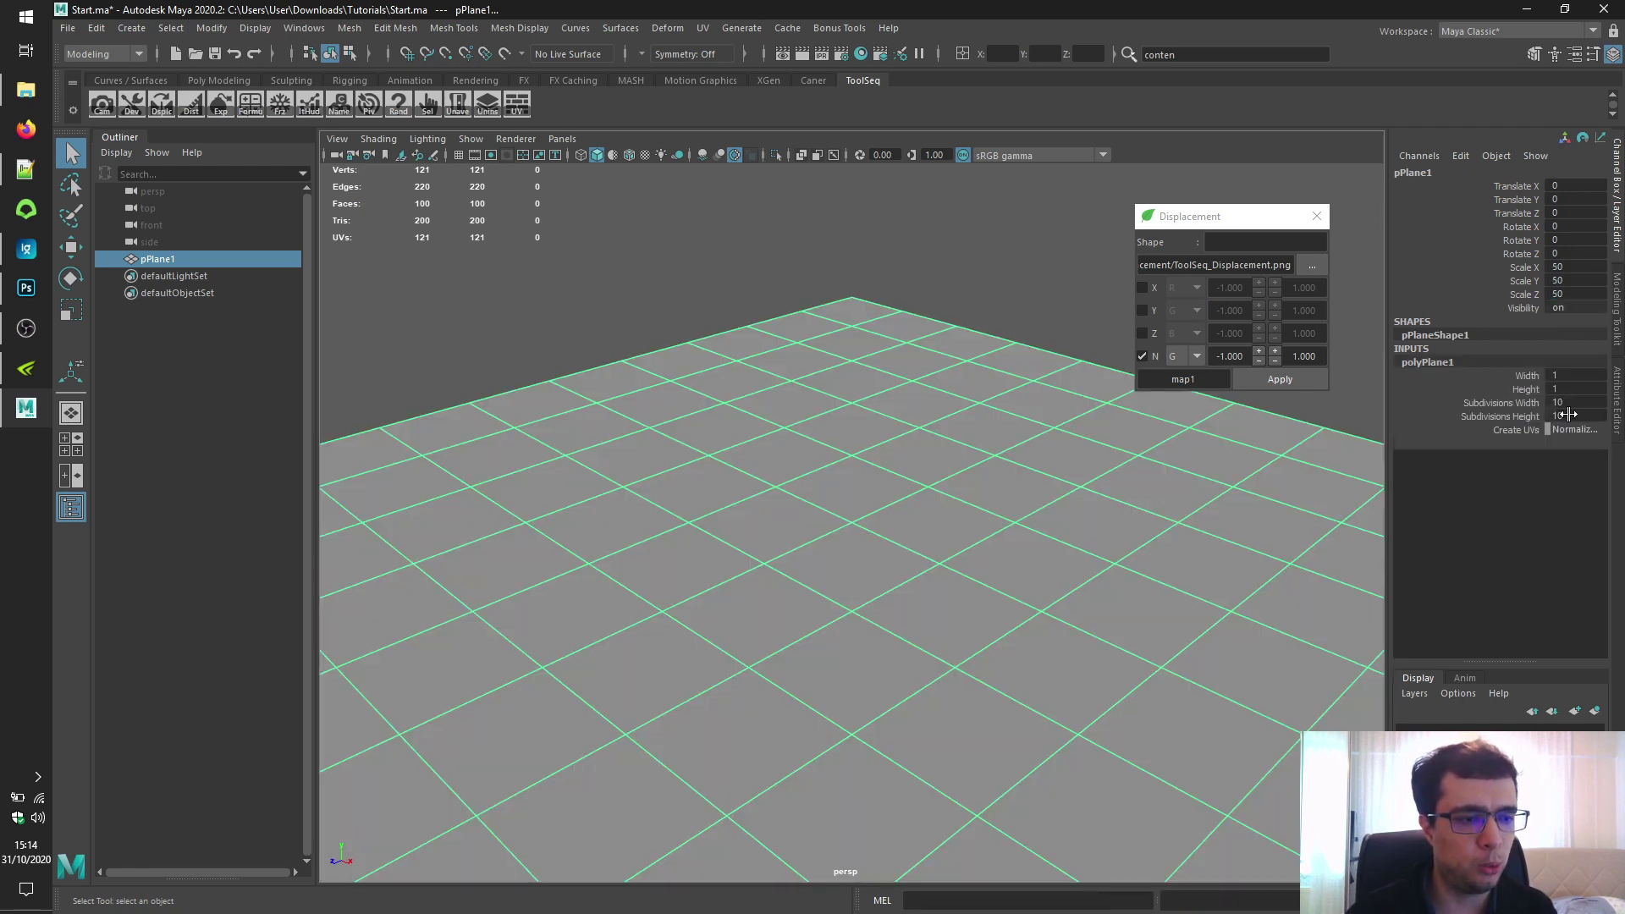
pyautogui.moveTo(1569, 403); pyautogui.dragTo(1570, 415)
pyautogui.write('256')
pyautogui.press('Return')
pyautogui.click(1166, 243)
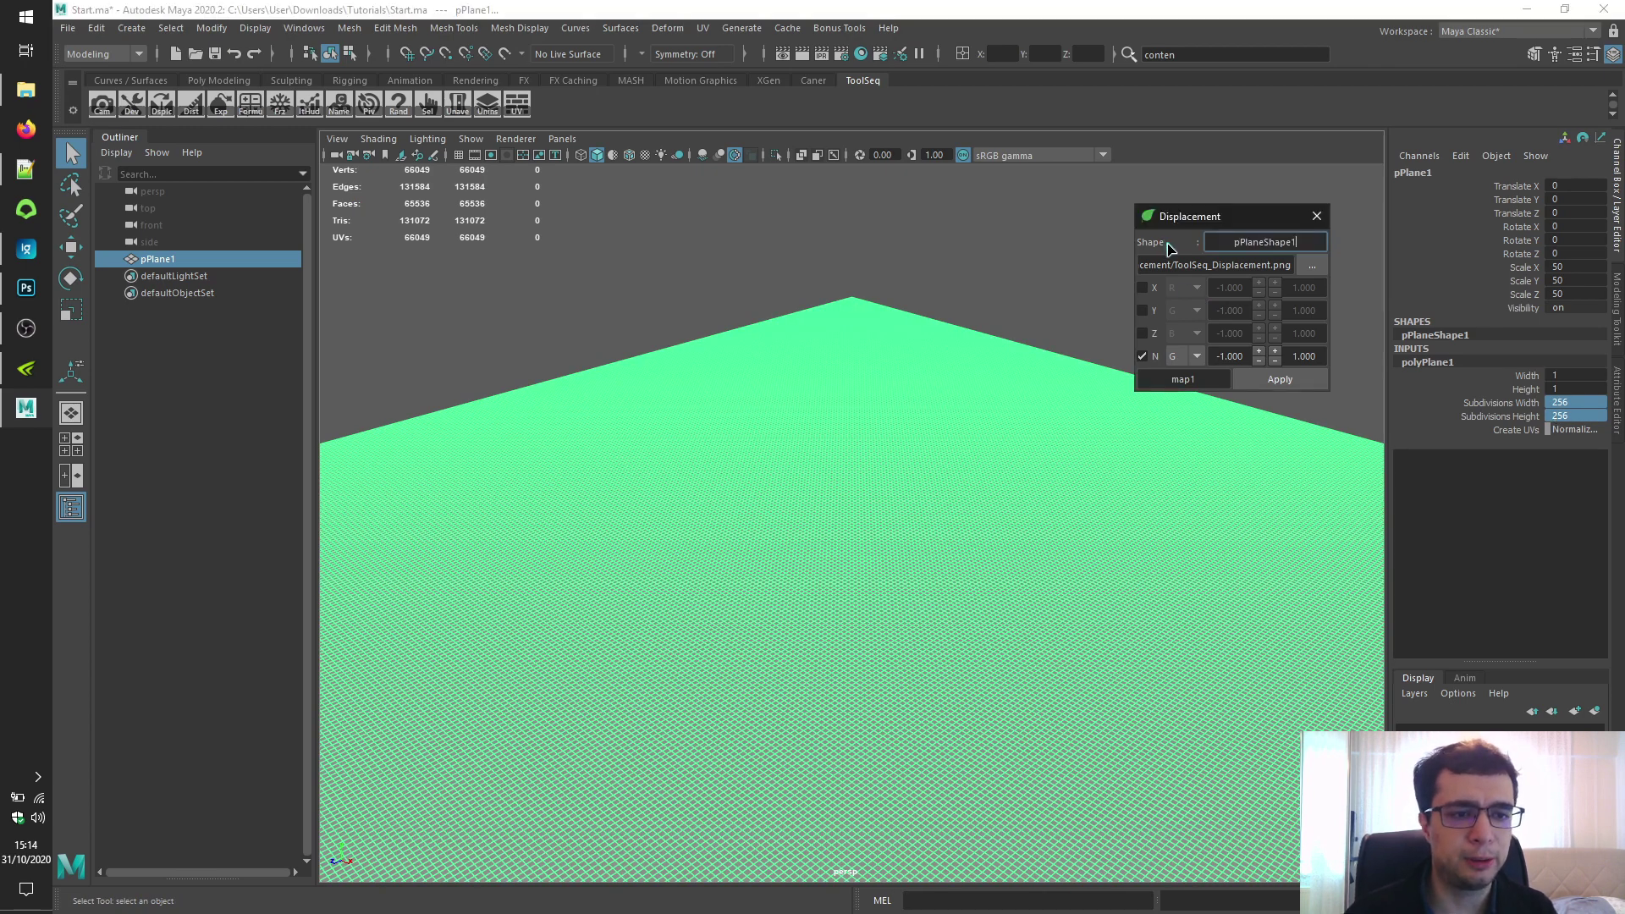
# - Review the displacement image setting, the normal direction's channel choices, its minimum and maximum values, and the UV set name
pyautogui.click(1310, 267)
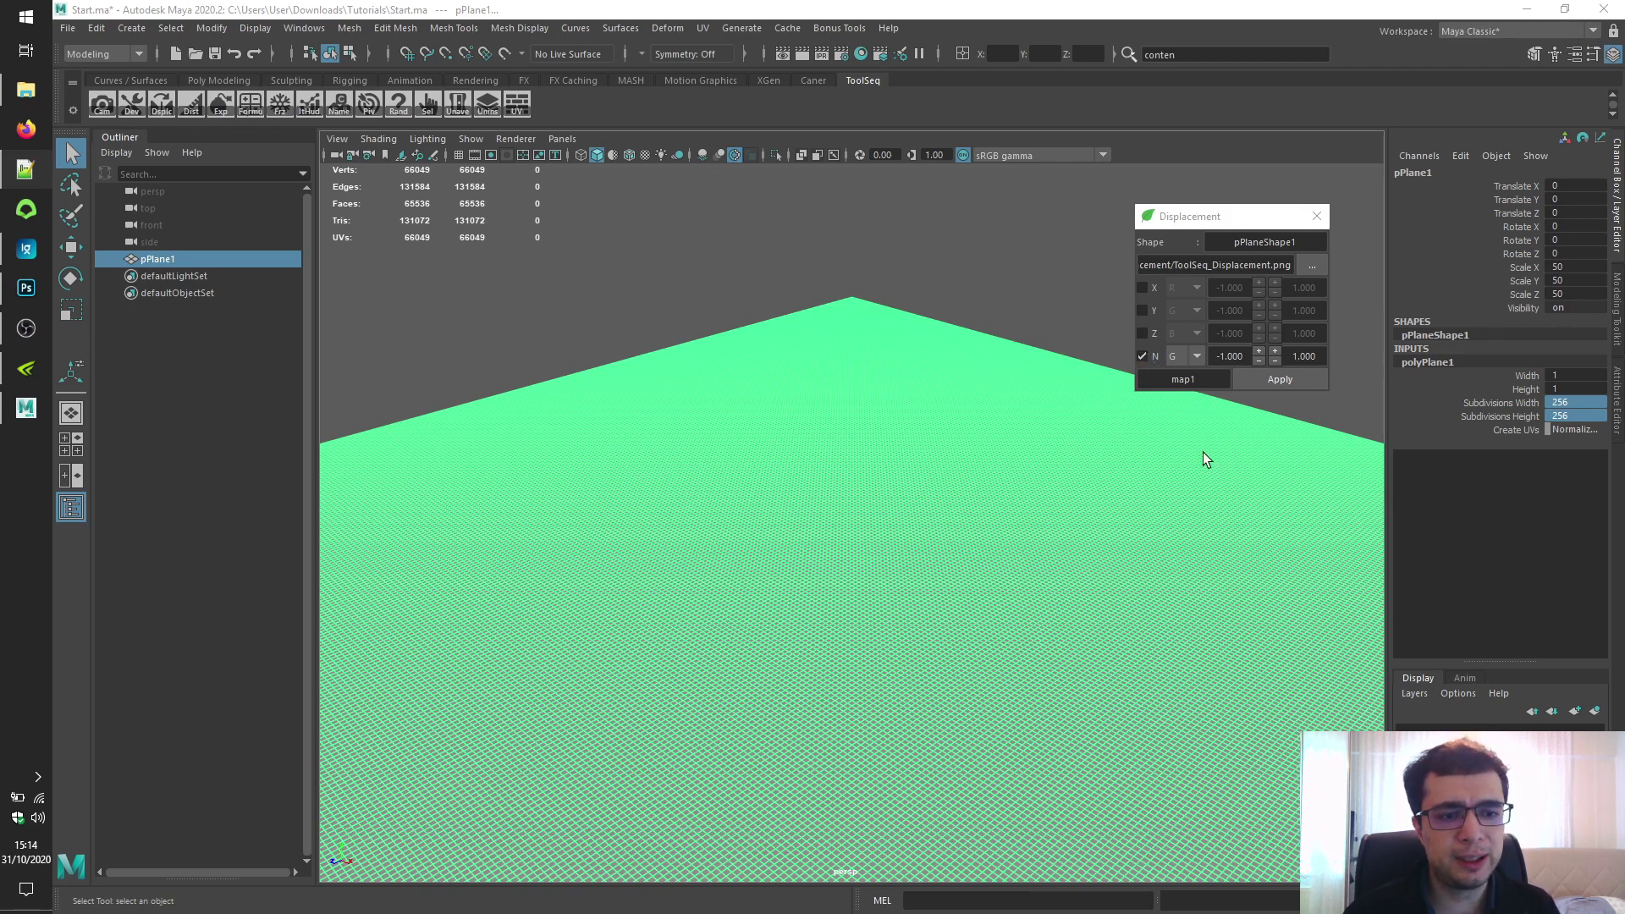
pyautogui.click(1185, 356)
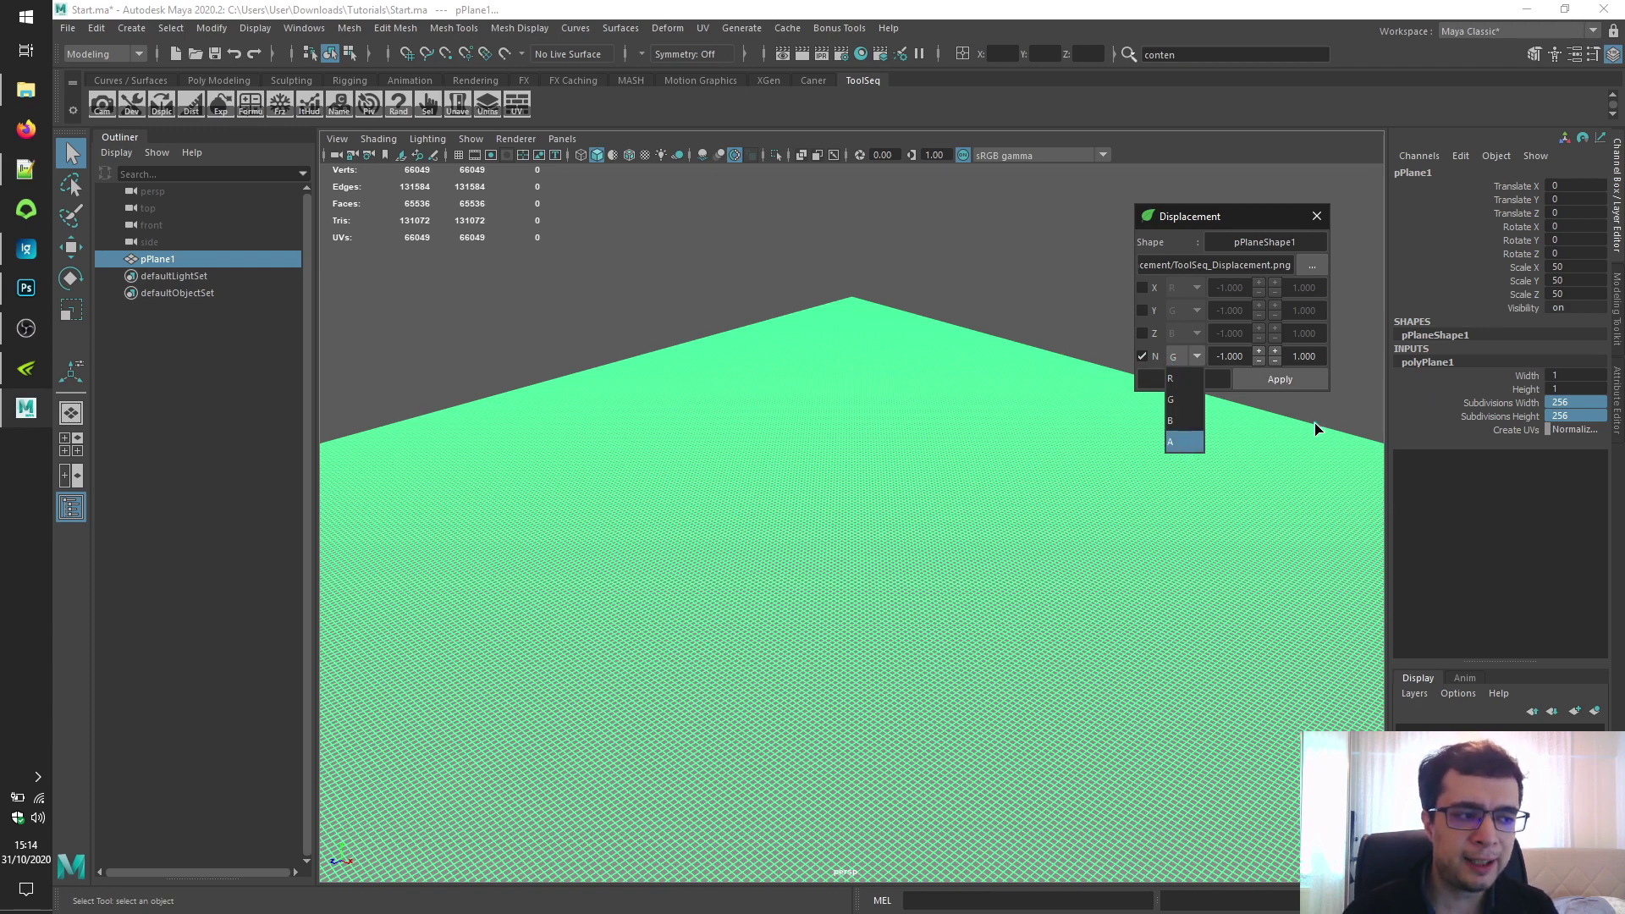
pyautogui.click(1231, 357)
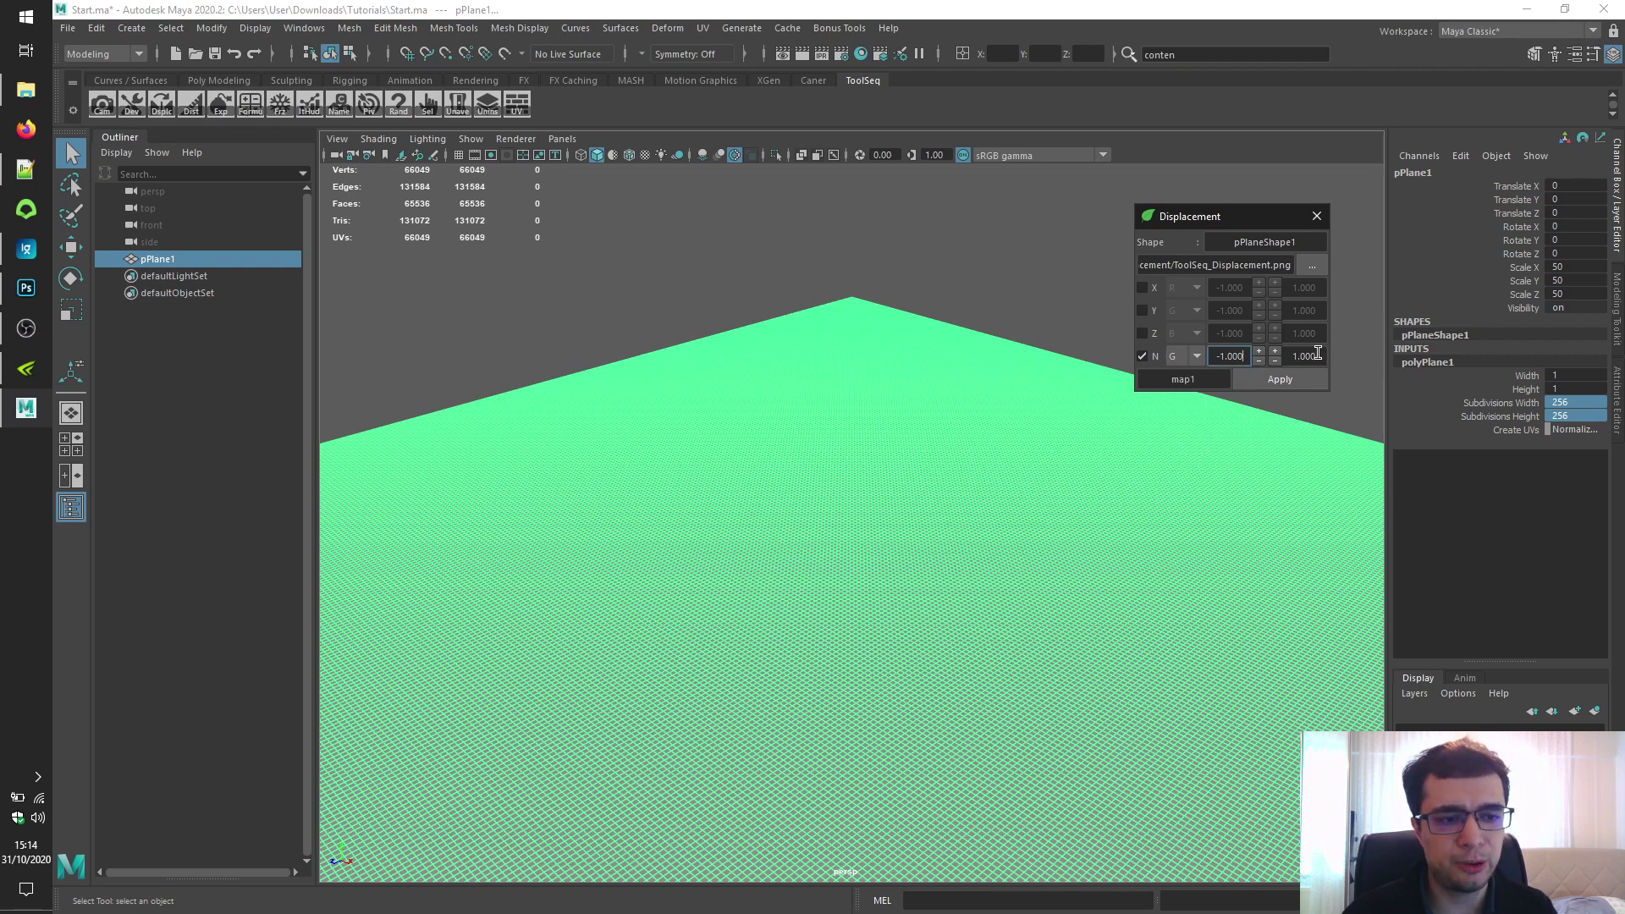
pyautogui.doubleClick(1232, 356)
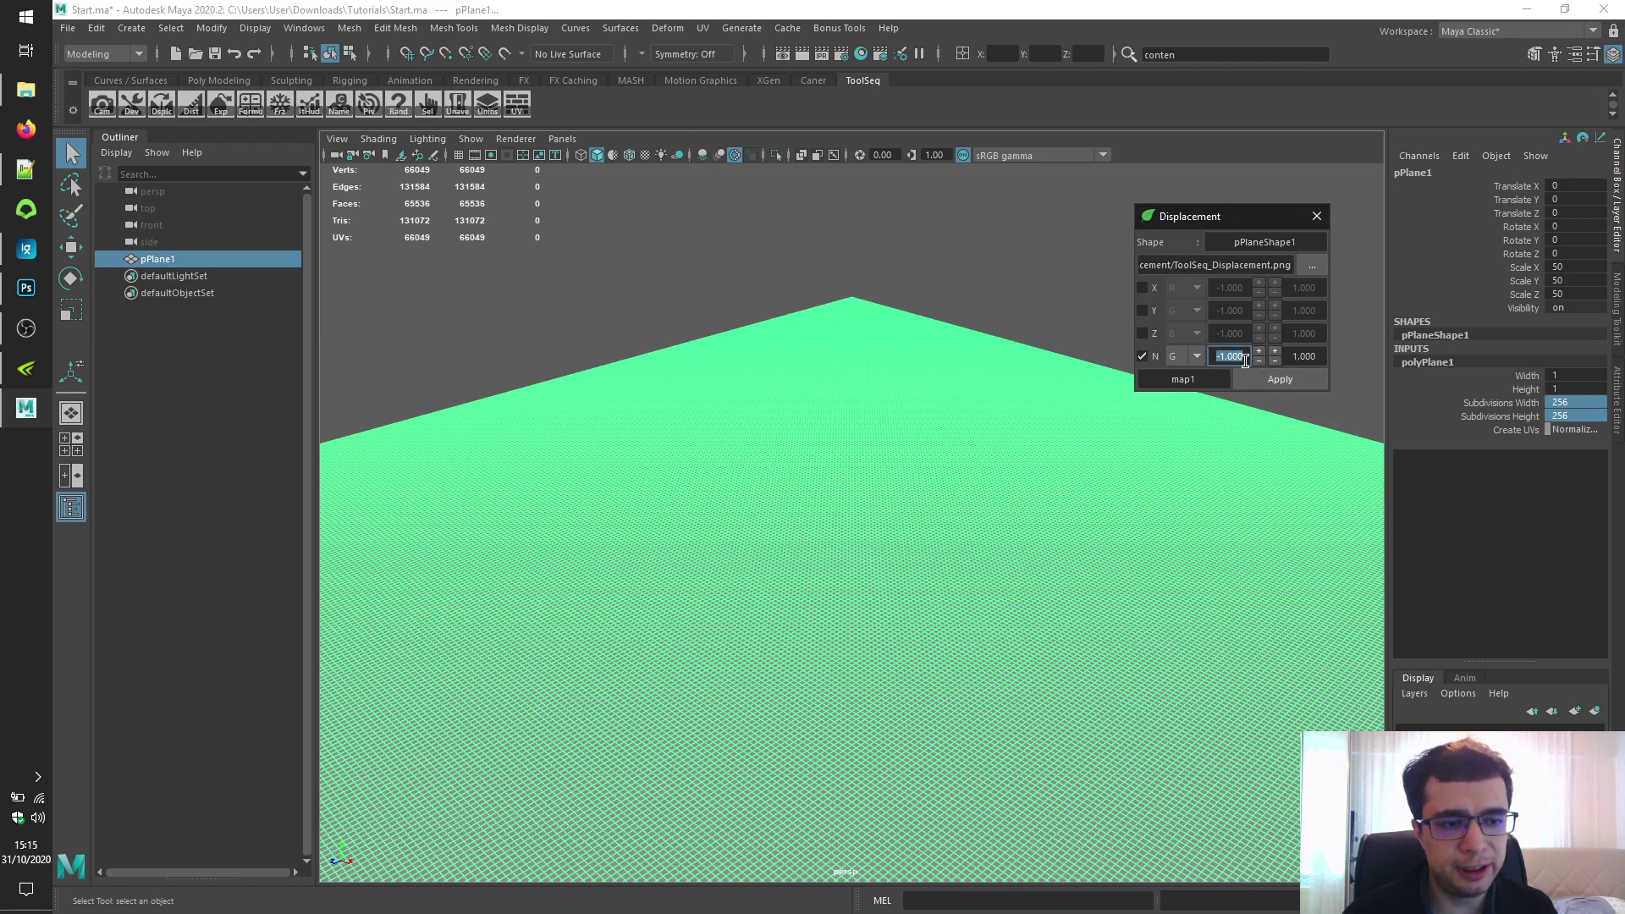
pyautogui.doubleClick(1307, 356)
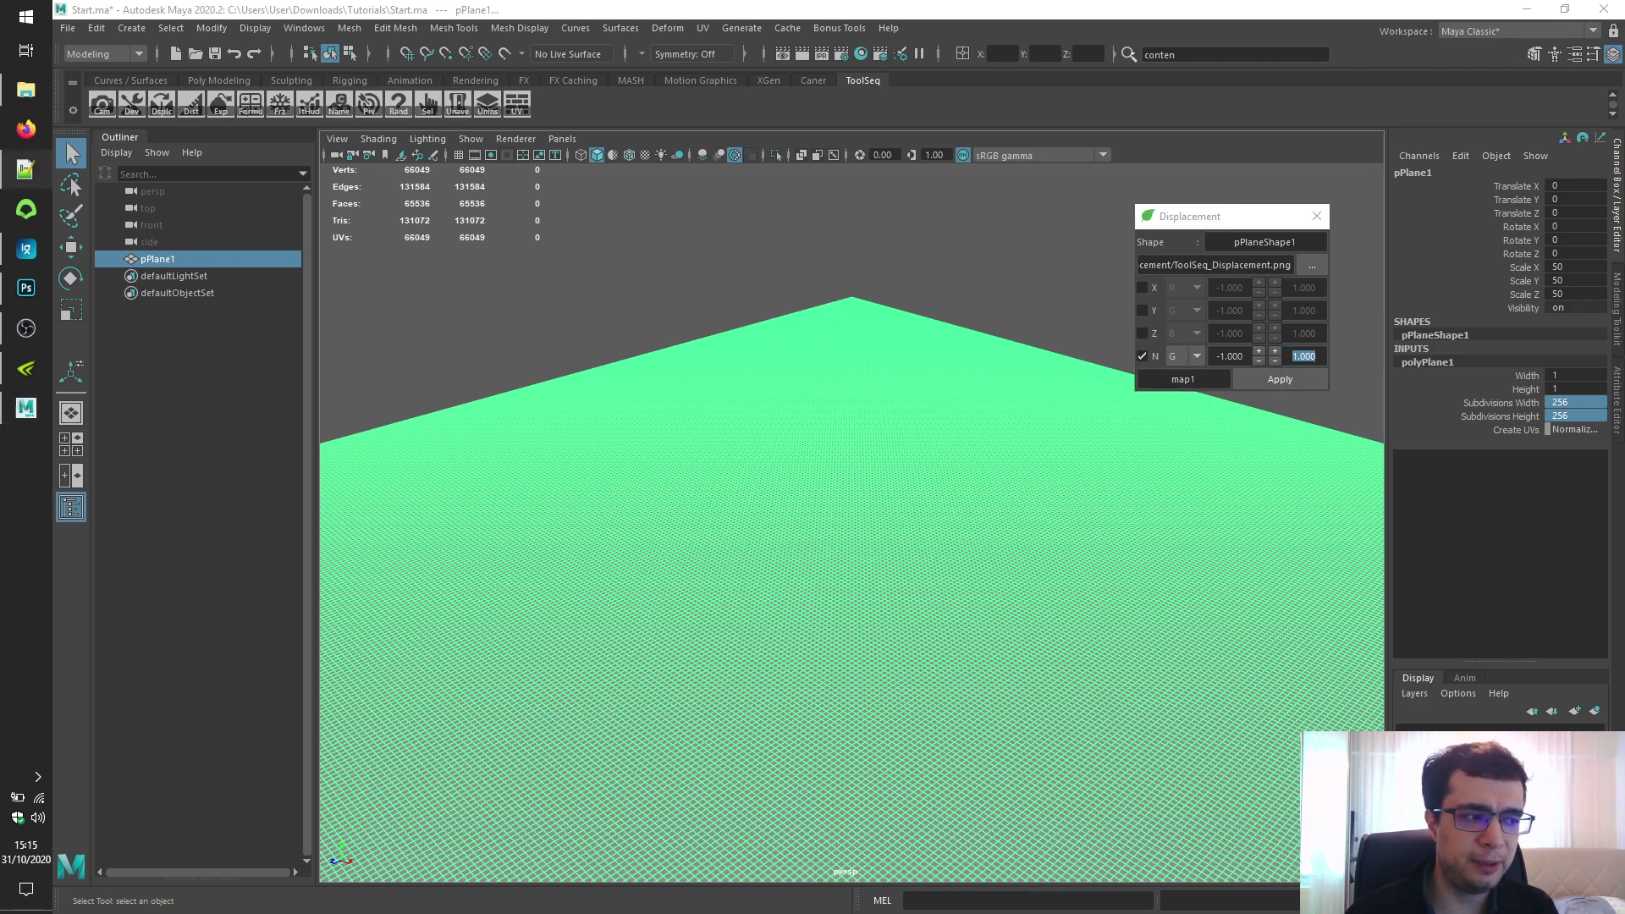
pyautogui.moveTo(1202, 380); pyautogui.dragTo(1156, 380)
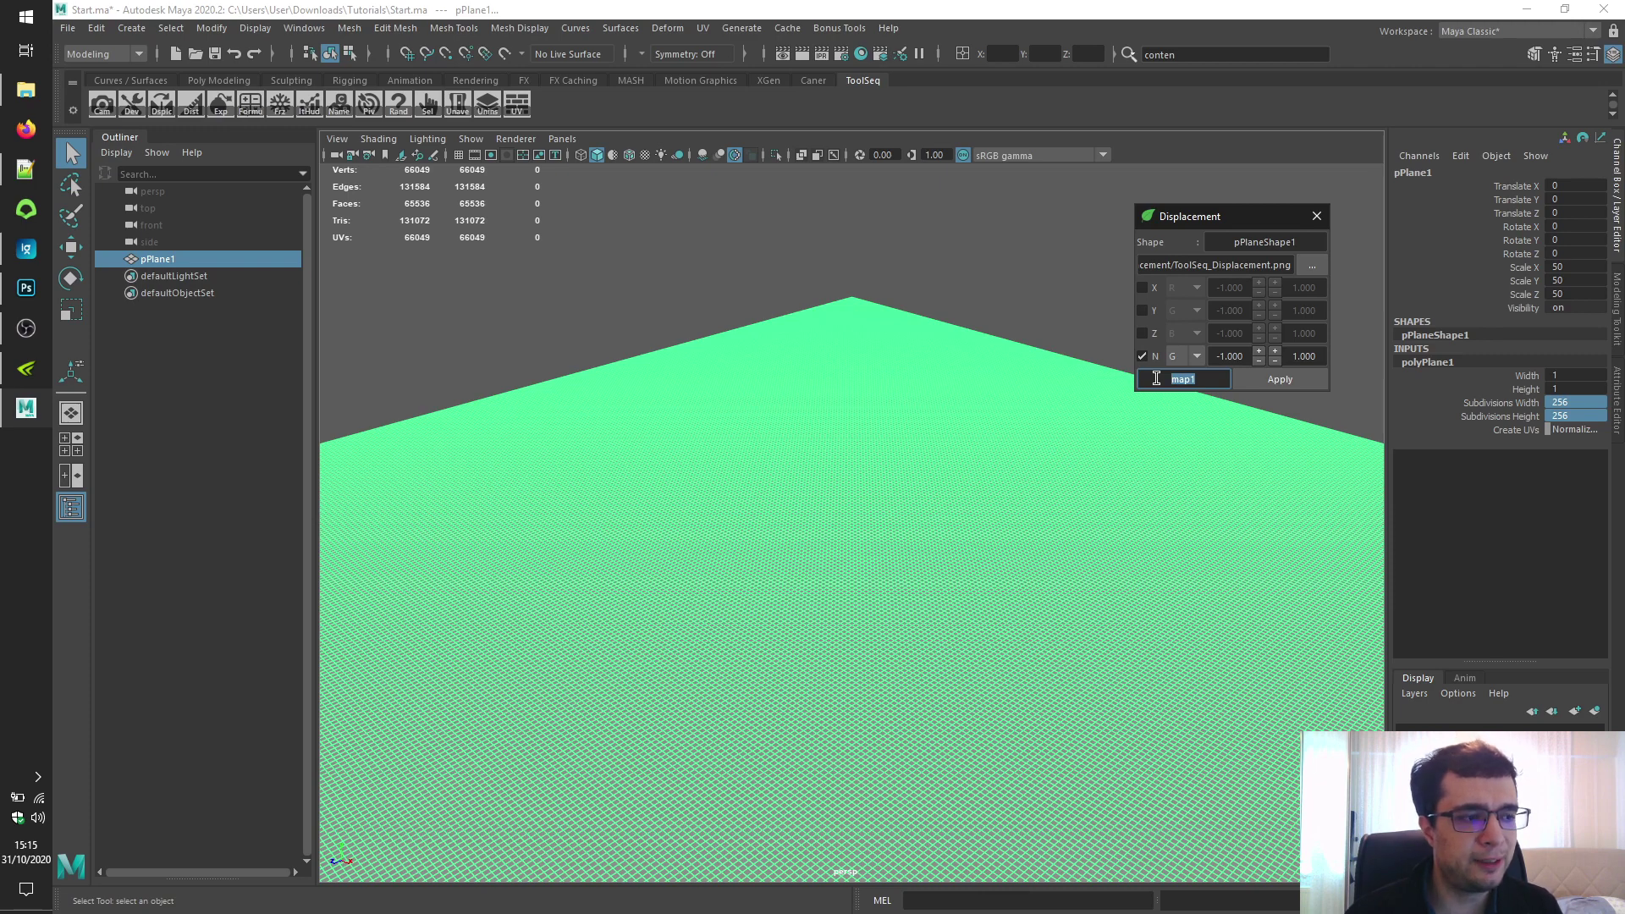
# - Deselect the plane and apply the brick image displacement to it along its normals
pyautogui.click(985, 255)
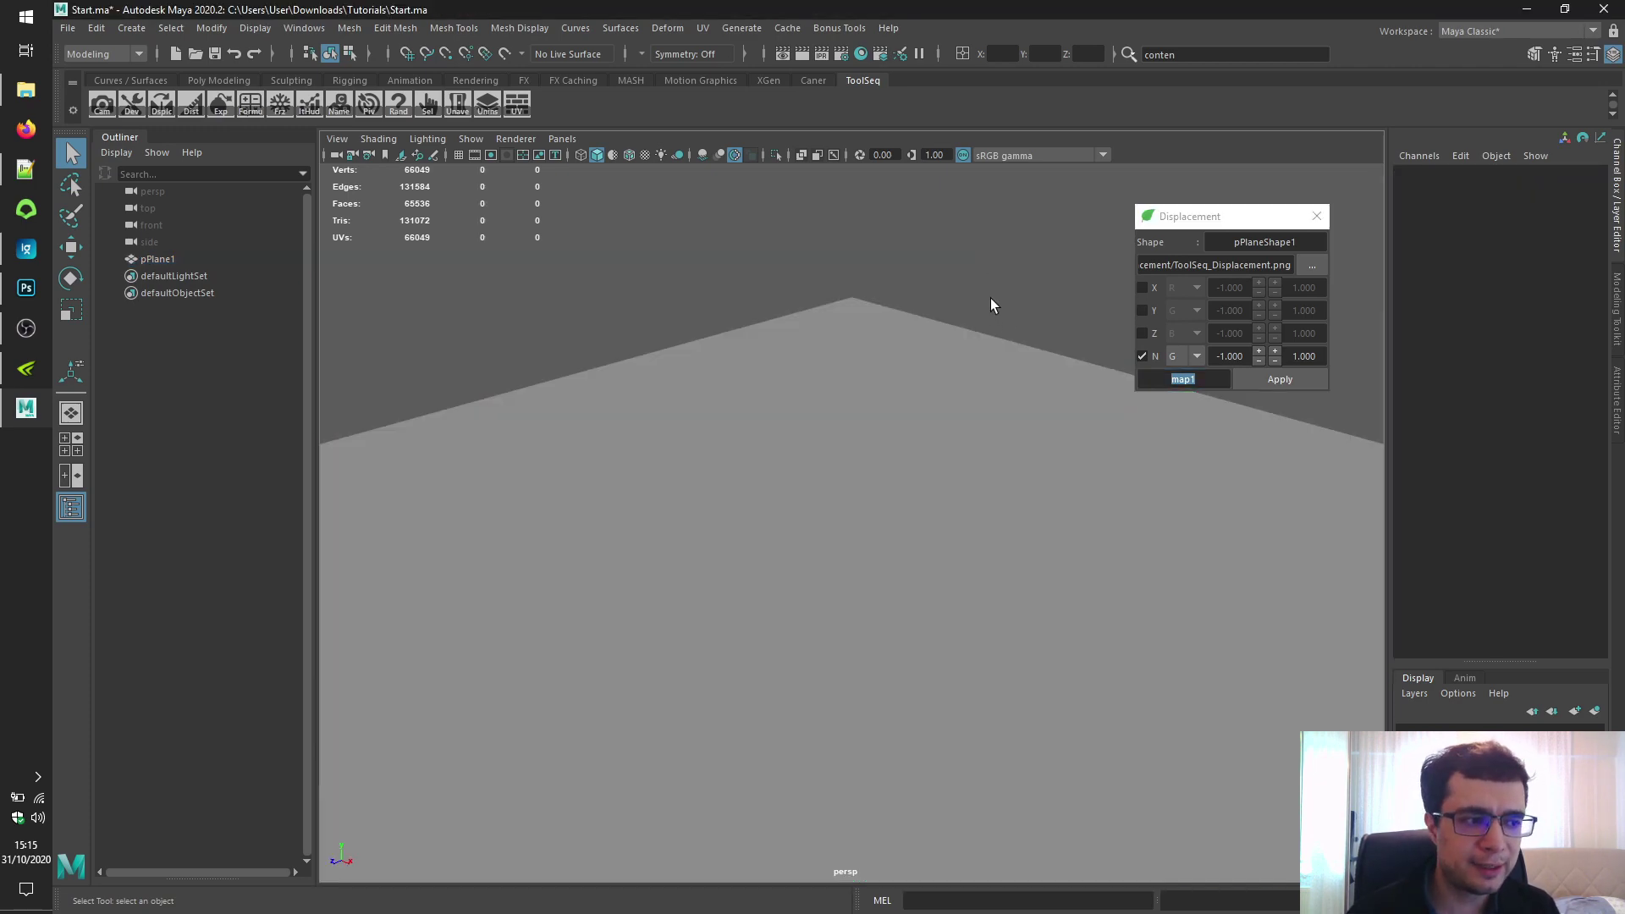
pyautogui.scroll(3, 990, 292)
pyautogui.click(1281, 379)
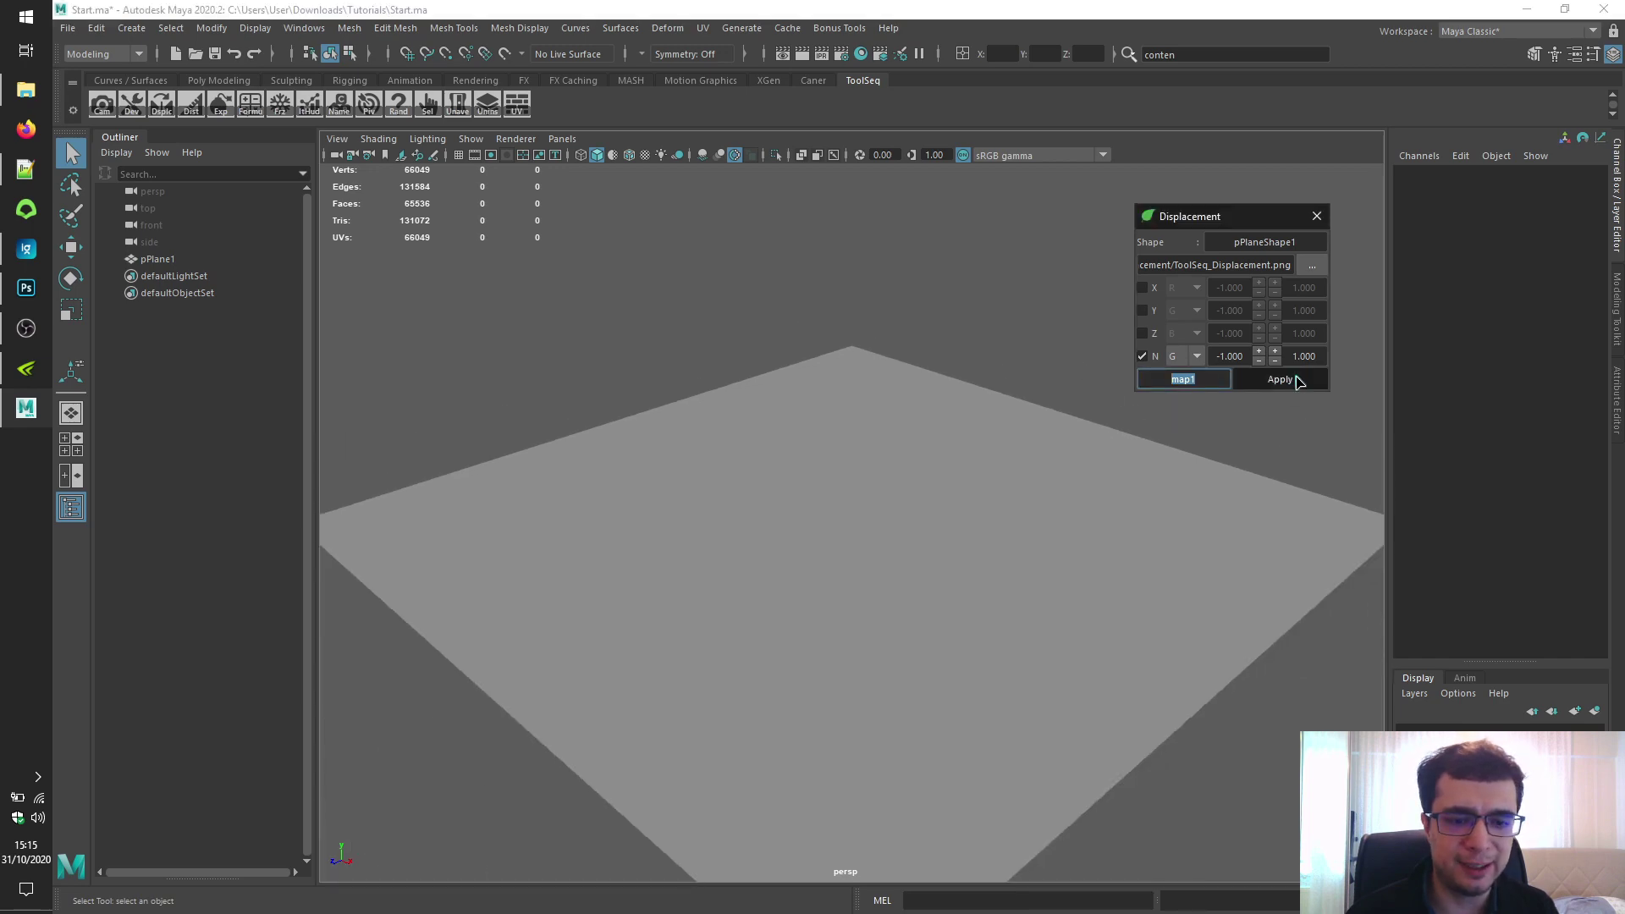
pyautogui.scroll(-3, 918, 456)
pyautogui.keyDown('alt'); pyautogui.moveTo(918, 456); pyautogui.dragTo(922, 511); pyautogui.keyUp('alt')
# - Compare the displaced plane with the brick source image in ImageGlass, and examine its mesh in Maya
pyautogui.click(25, 249)
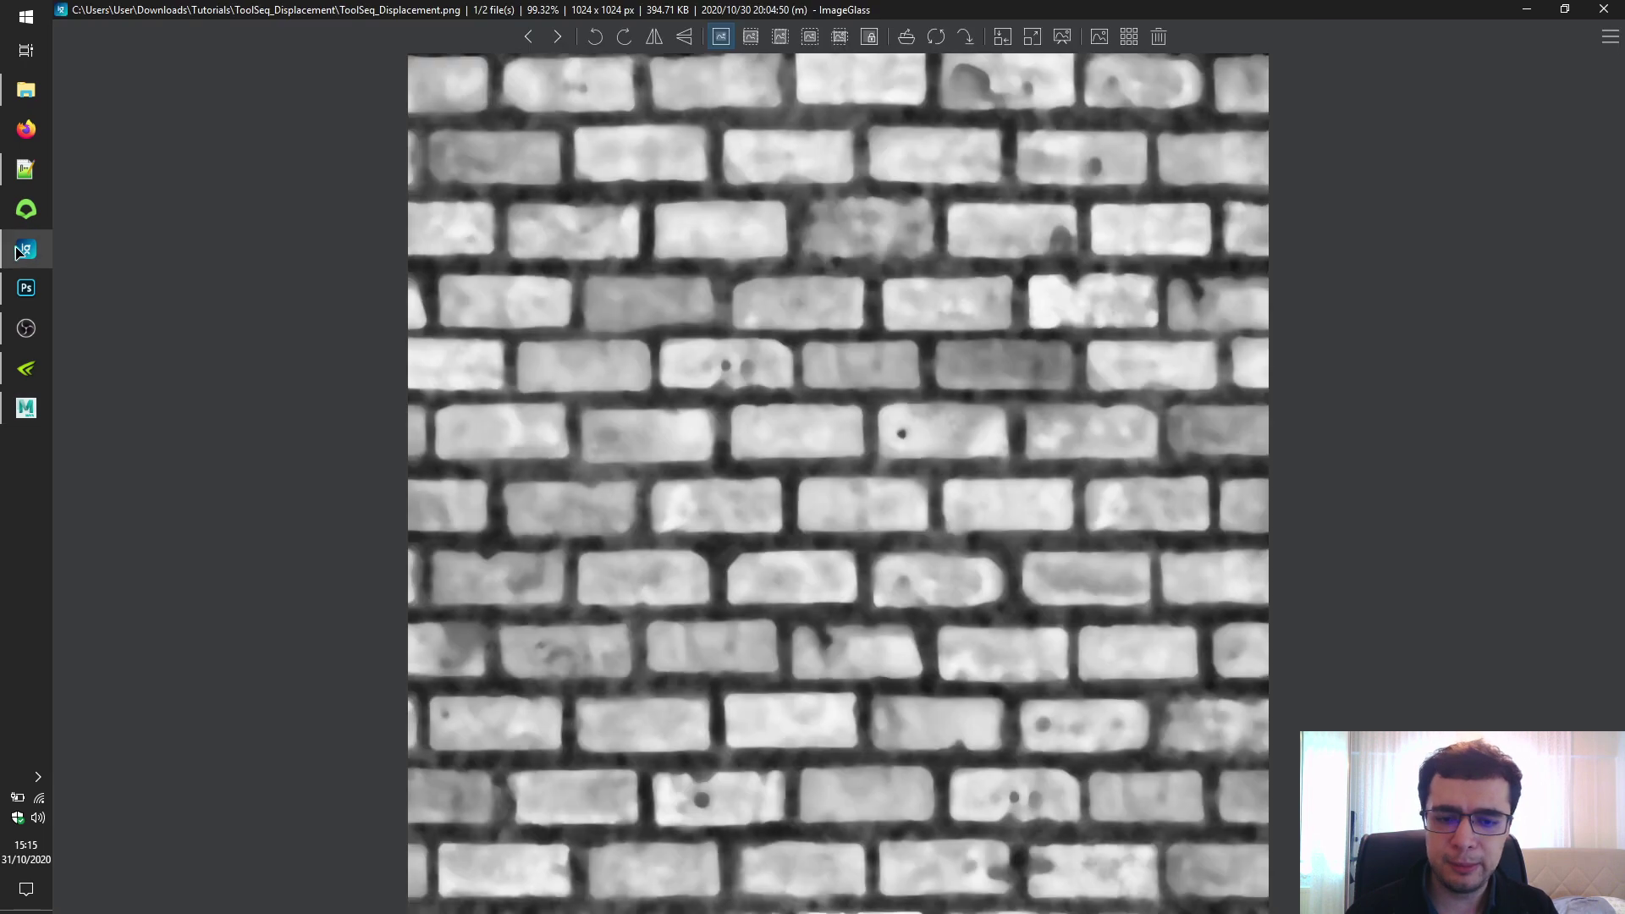
pyautogui.click(25, 249)
pyautogui.keyDown('alt'); pyautogui.moveTo(709, 459); pyautogui.dragTo(803, 466); pyautogui.keyUp('alt')
pyautogui.click(575, 453)
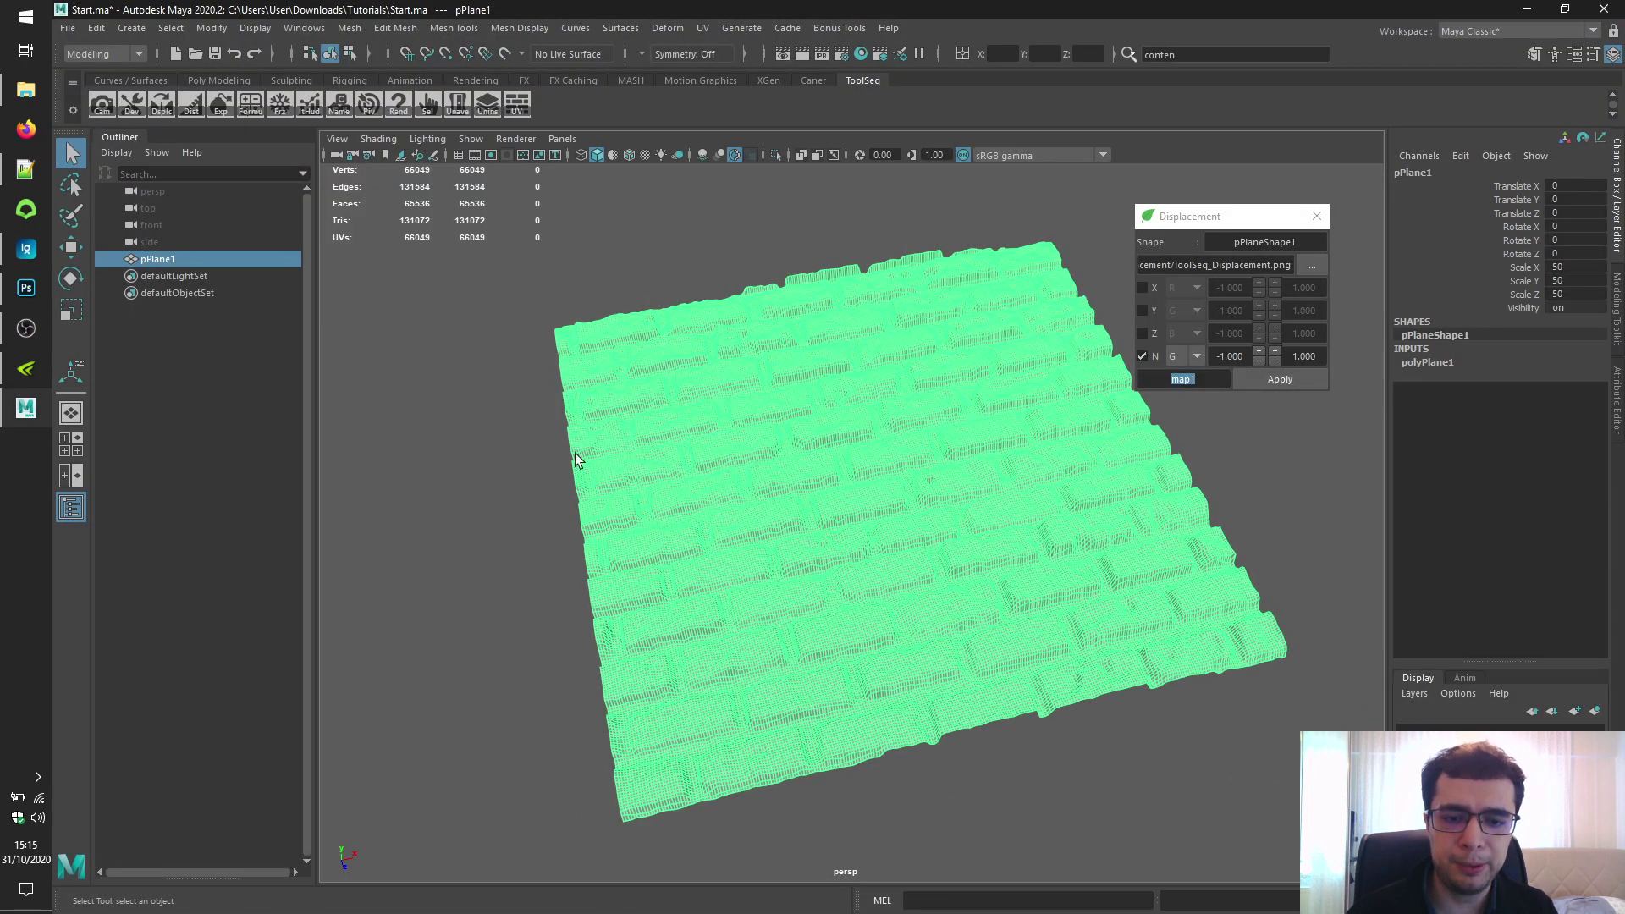
pyautogui.click(499, 441)
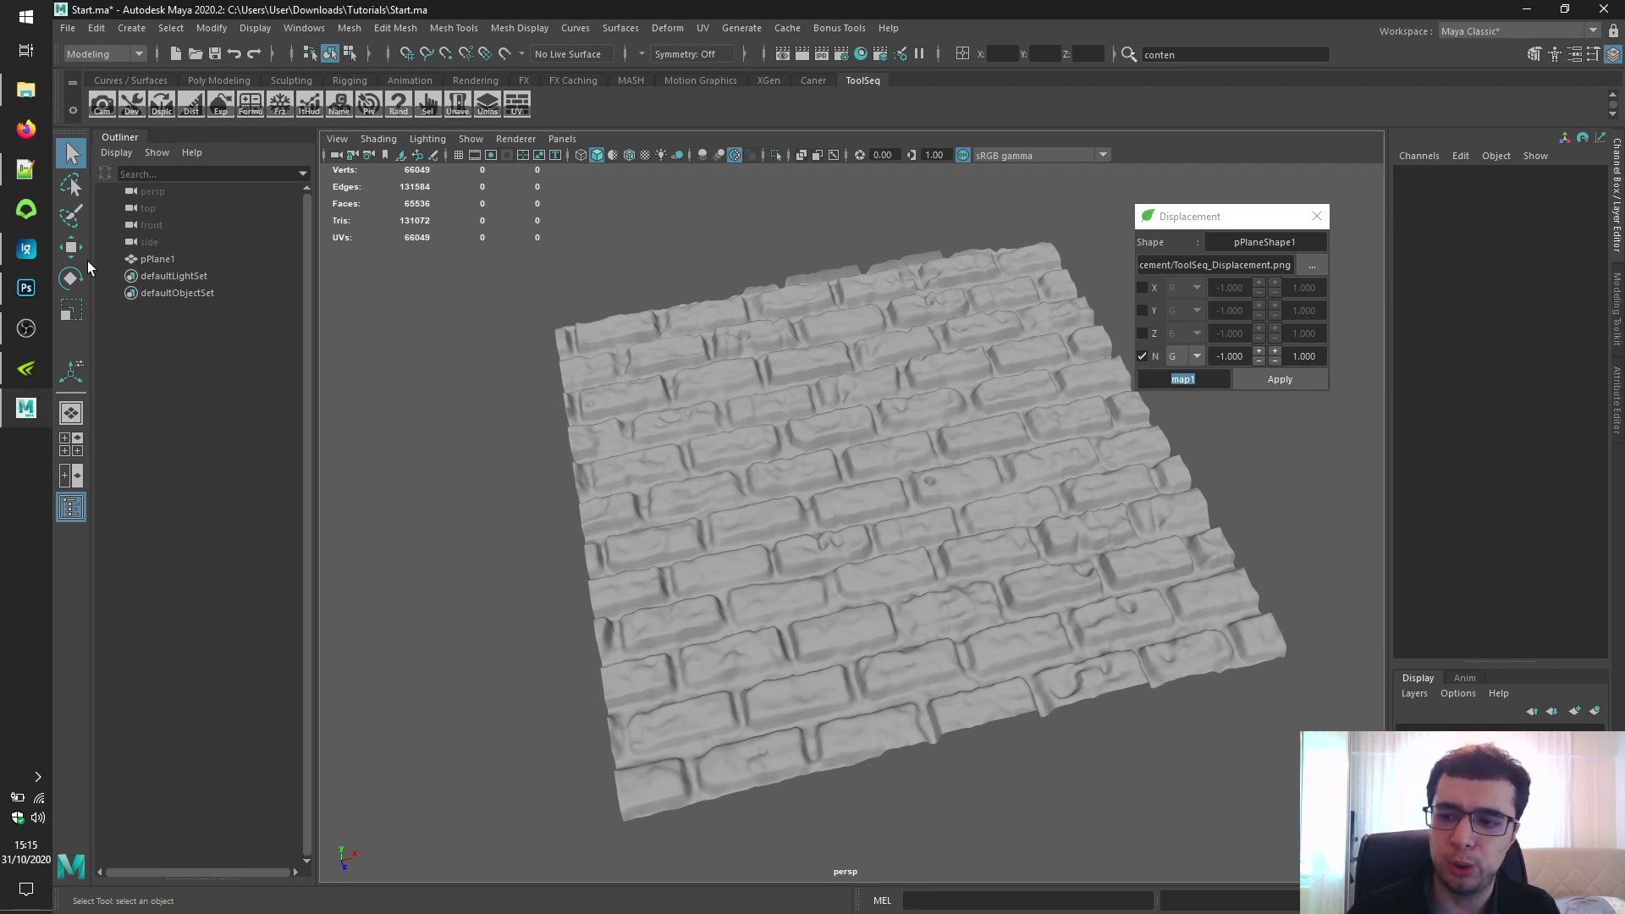
# - Switch to Photoshop and examine the green, blue and Alpha 1 channels of ToolSeq_Displacement.tif, and return to Maya
pyautogui.click(26, 288)
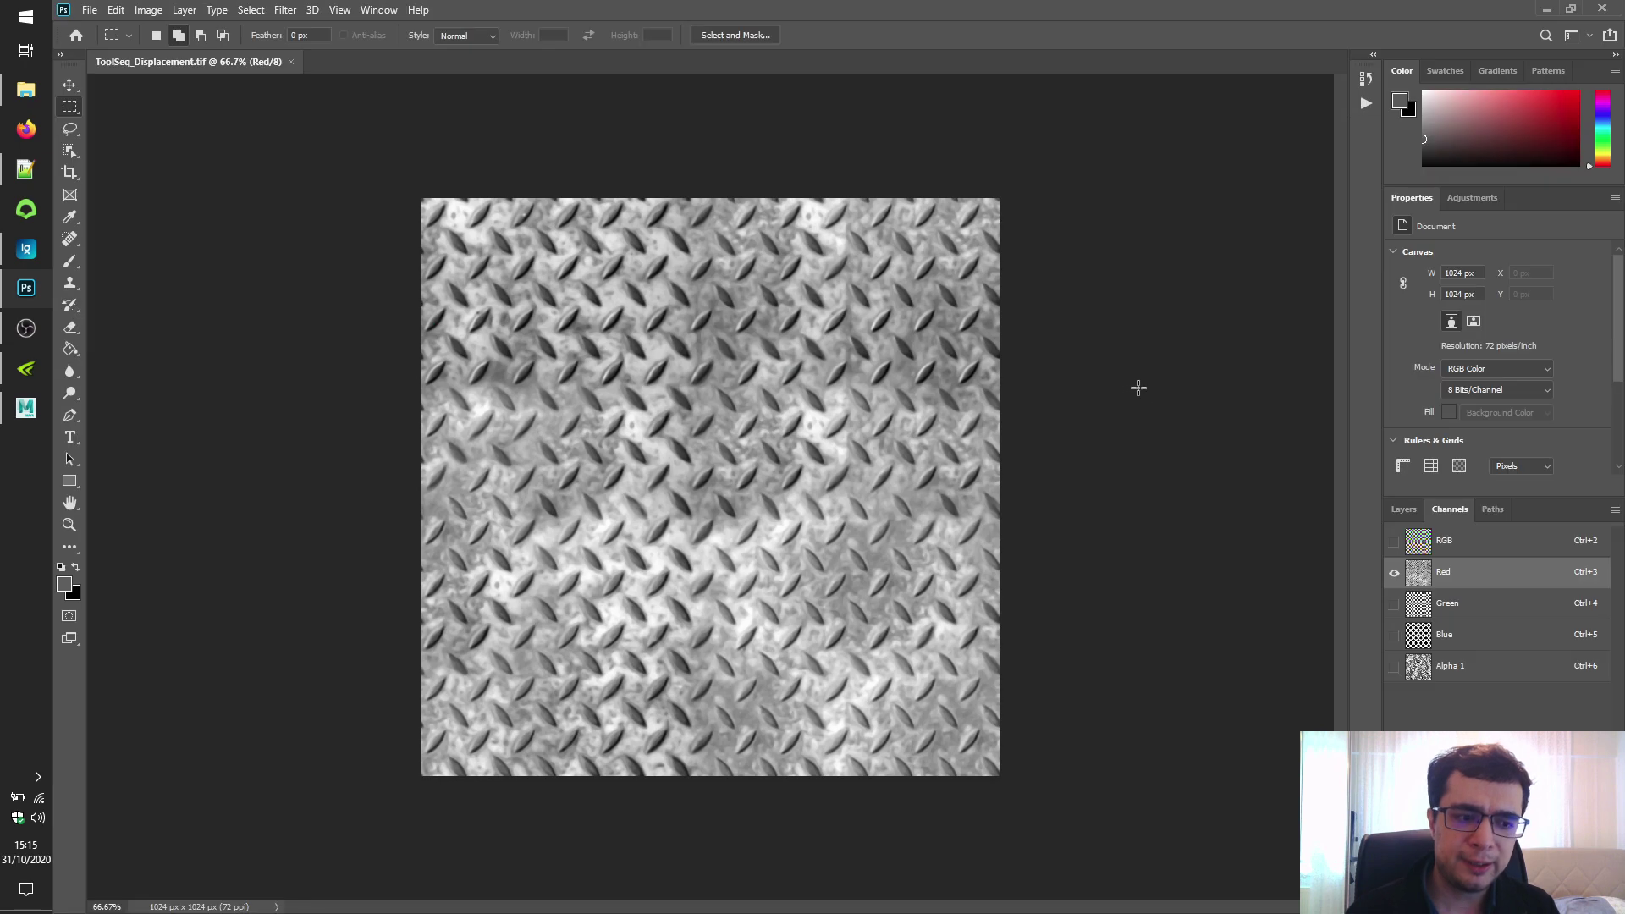
pyautogui.click(1457, 605)
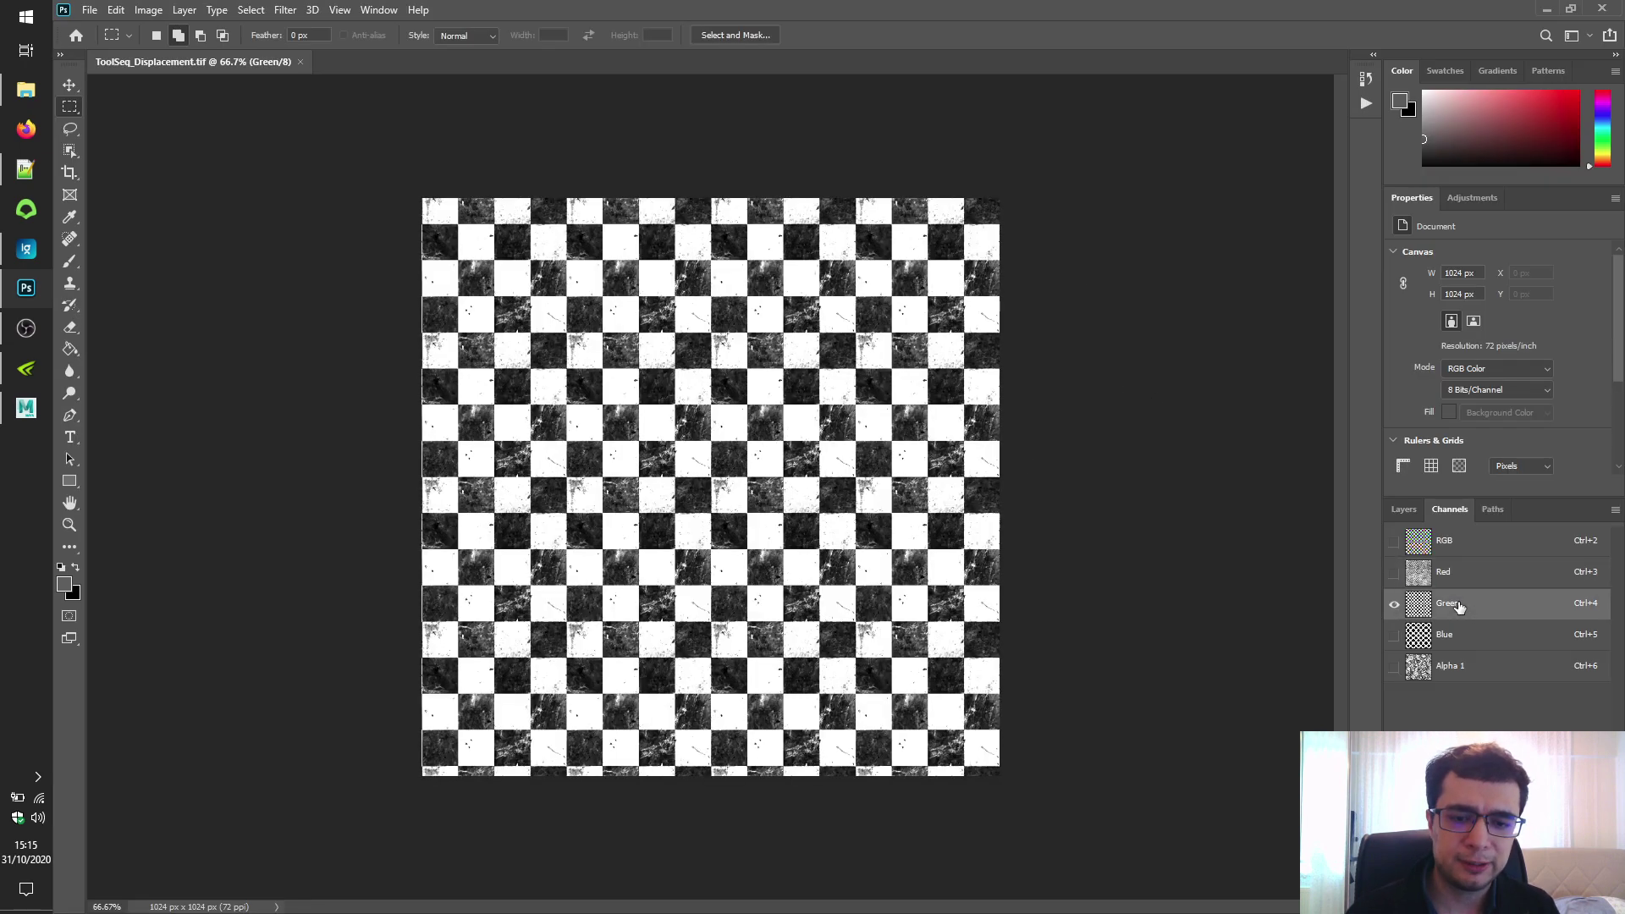
pyautogui.click(1452, 643)
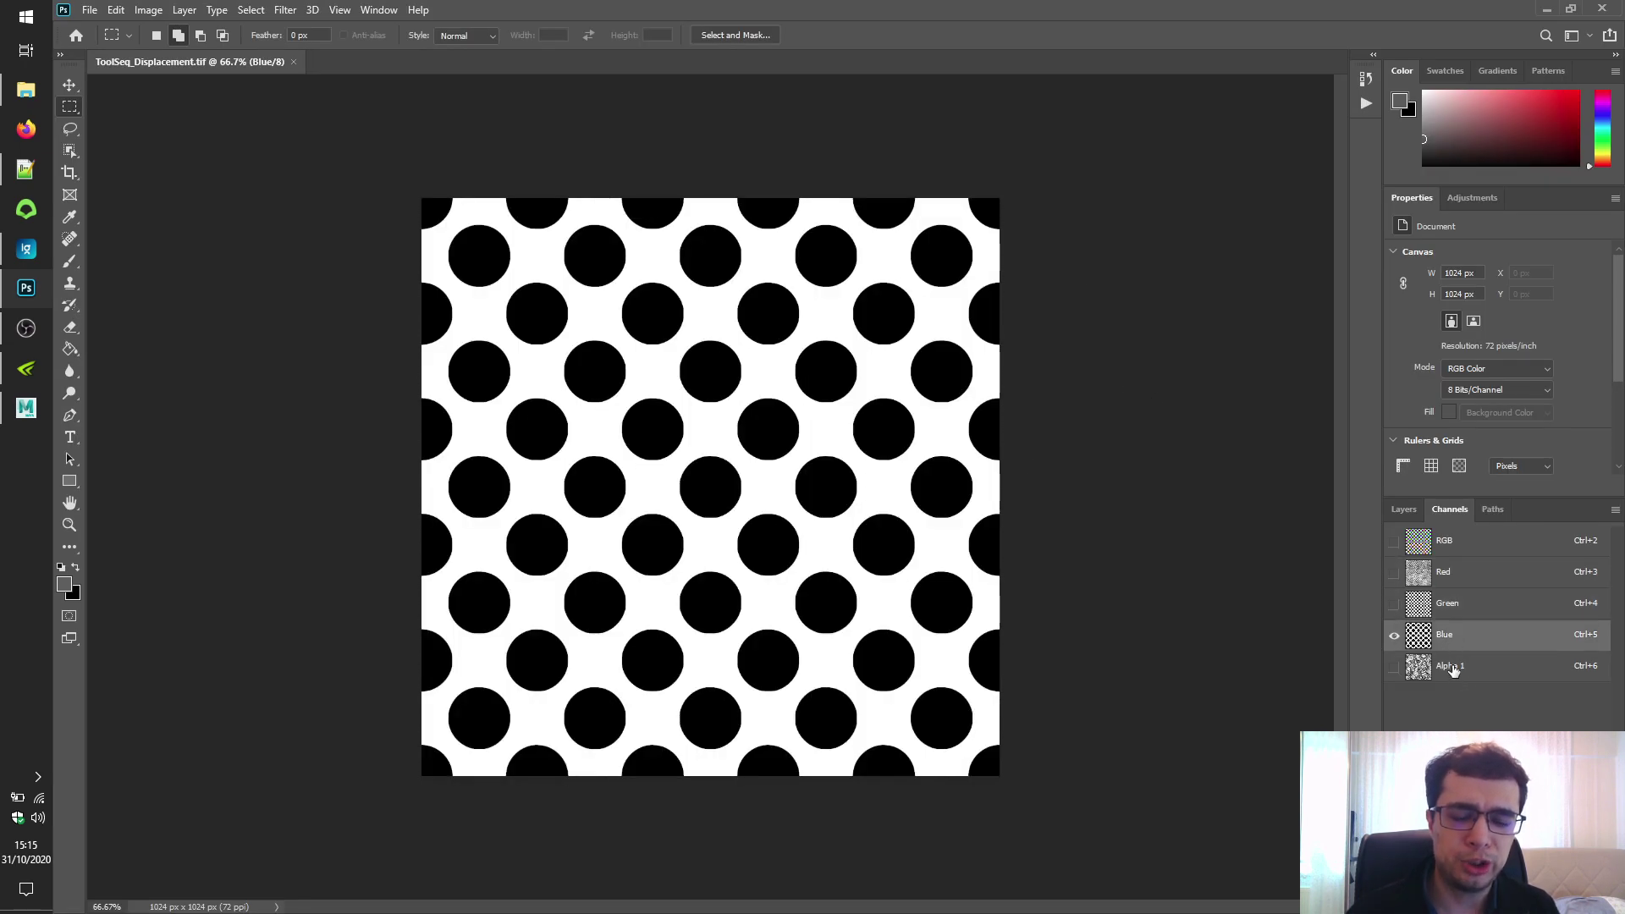
pyautogui.click(1452, 668)
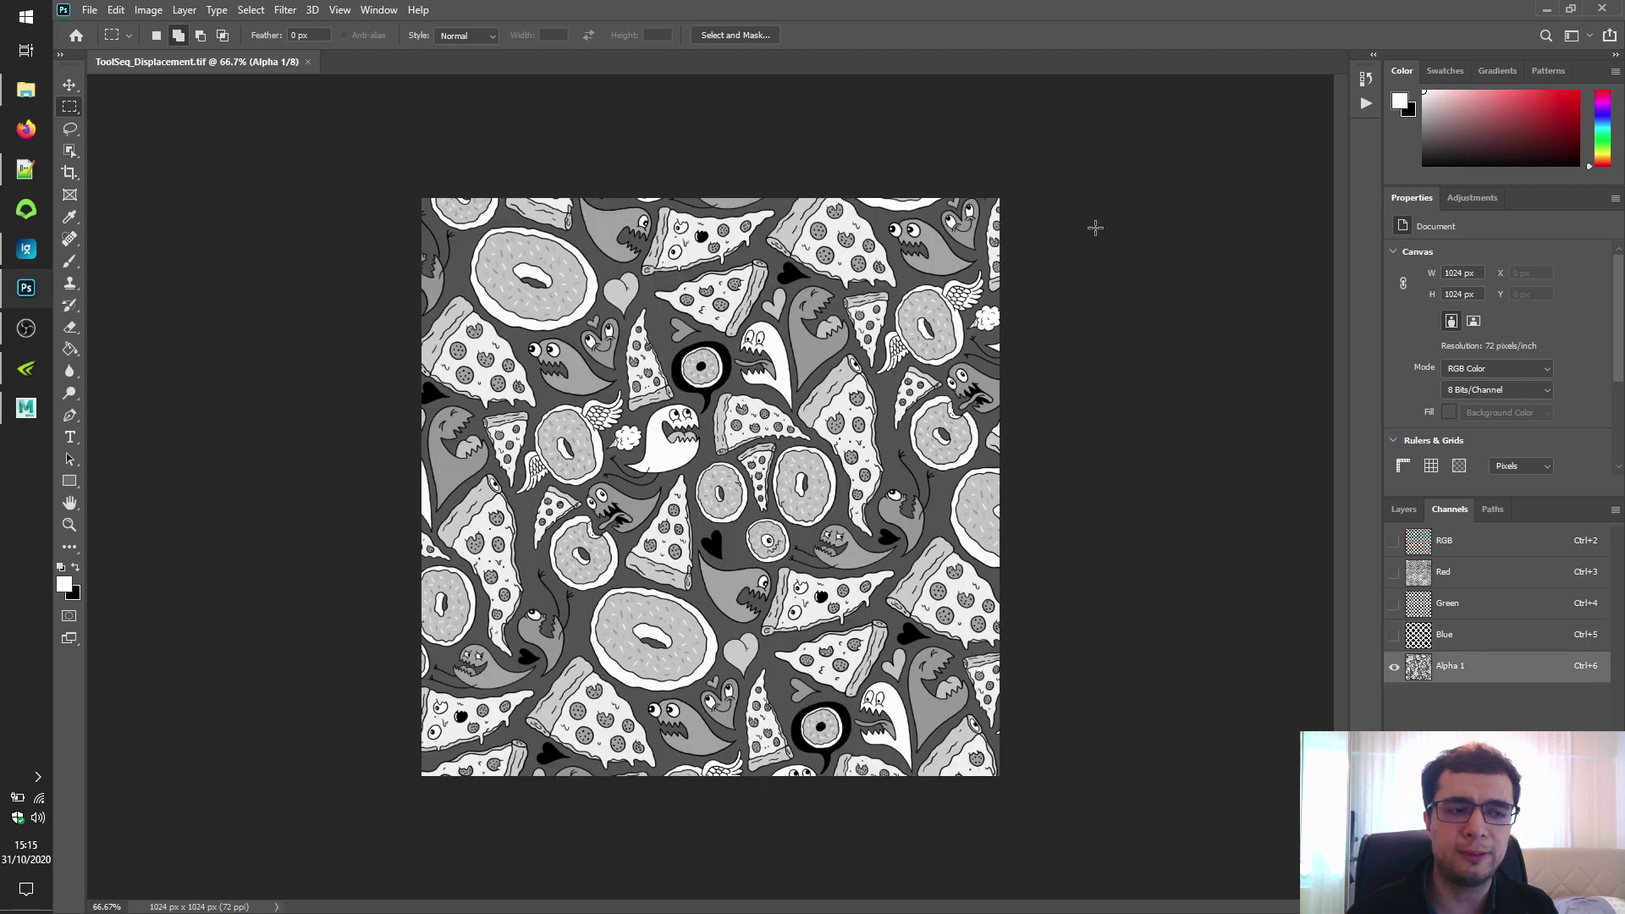
pyautogui.click(1546, 8)
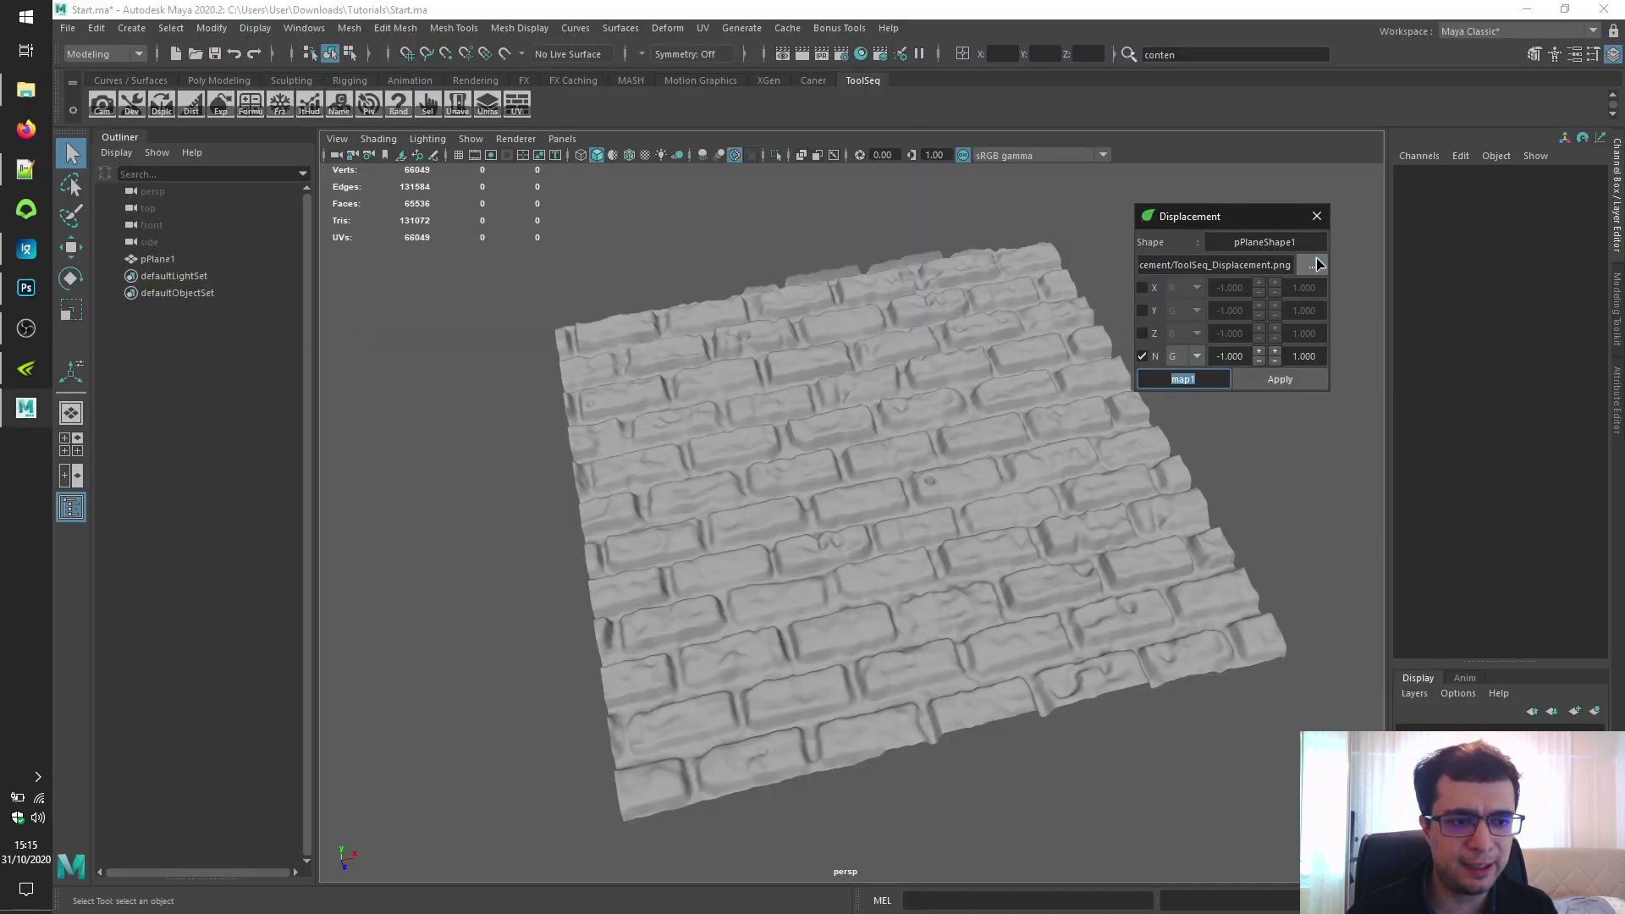
# - Load ToolSeq_Displacement.tif as the displacement image
pyautogui.click(1311, 264)
pyautogui.click(1217, 387)
pyautogui.click(1481, 662)
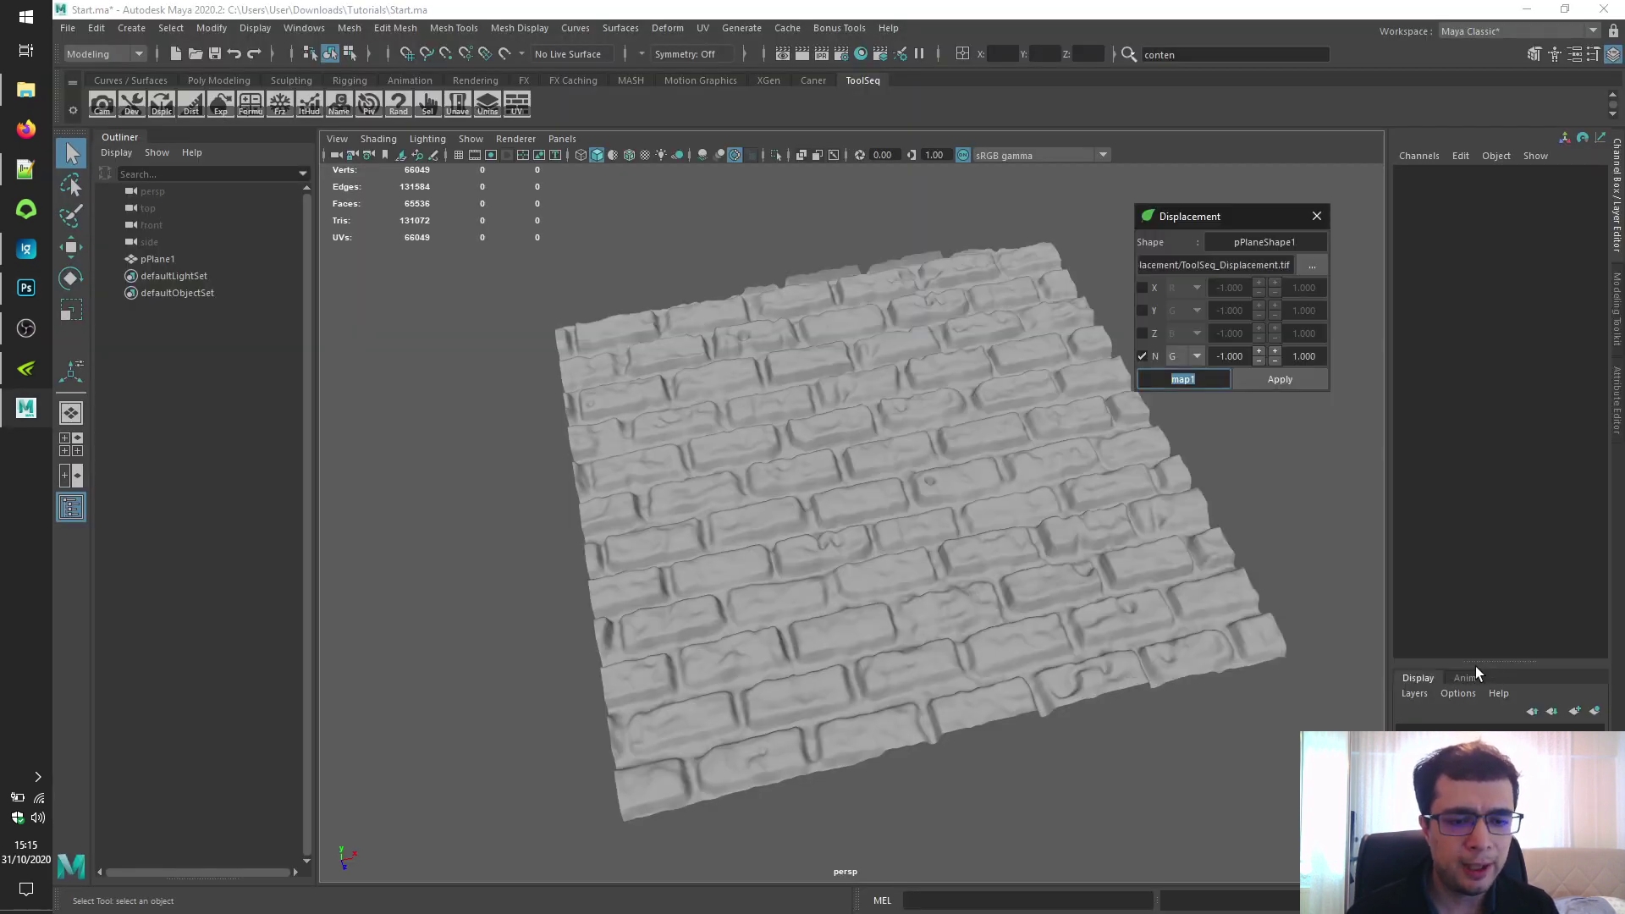
# - Delete the brick plane and import Bull.ma from the Content Browser's Animals sculpting base meshes into the scene
pyautogui.click(922, 403)
pyautogui.press('Delete')
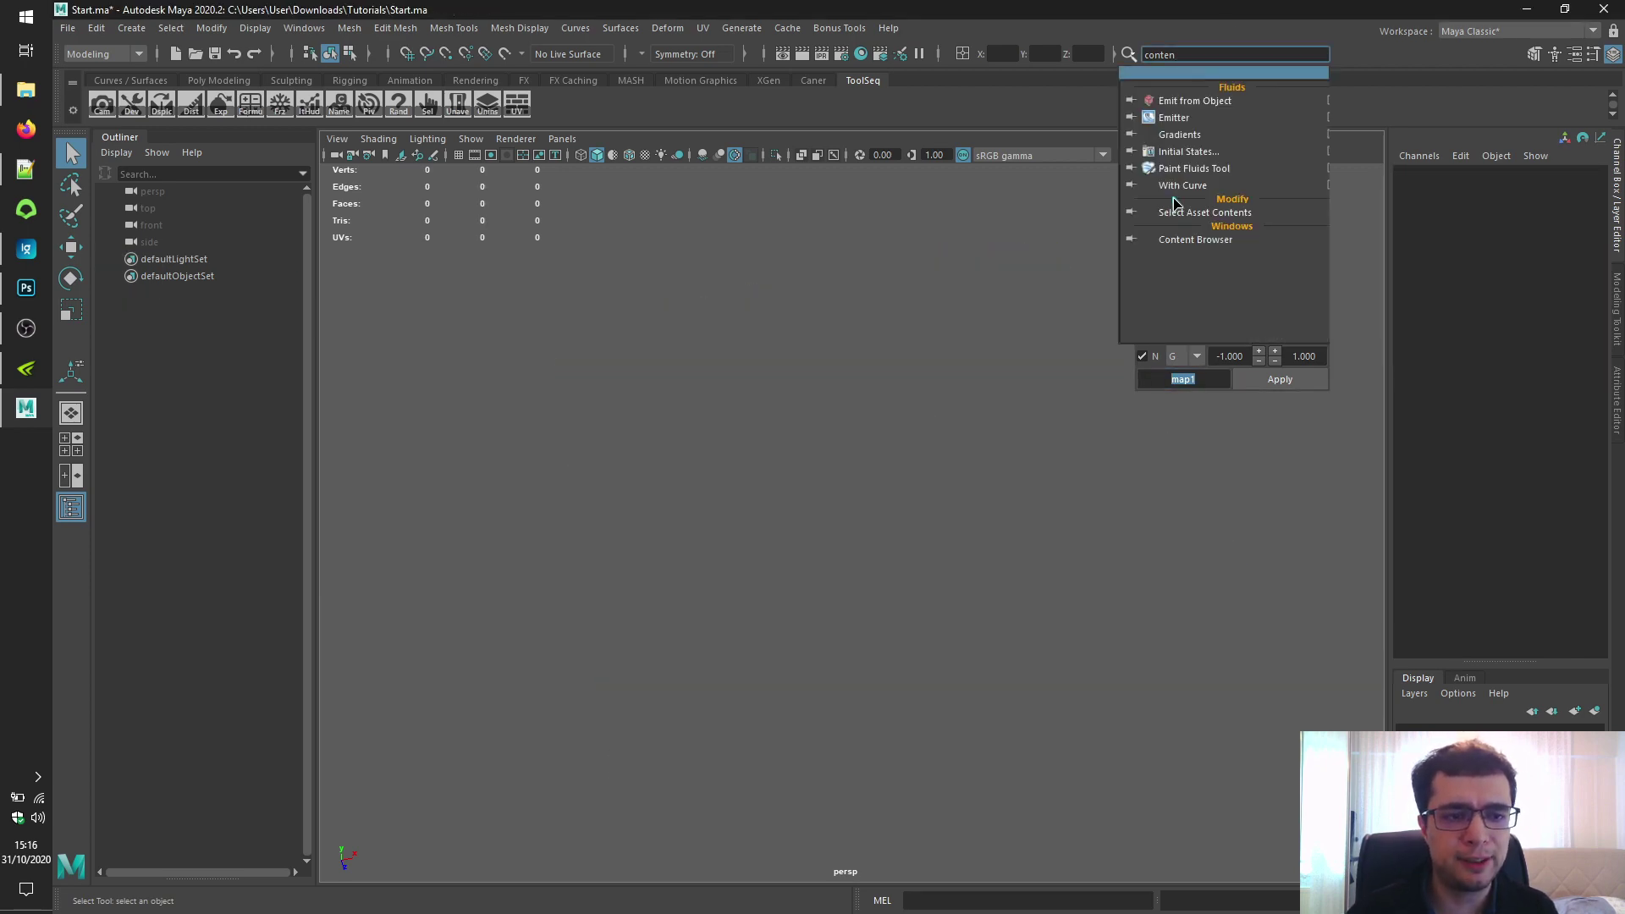
pyautogui.click(1184, 238)
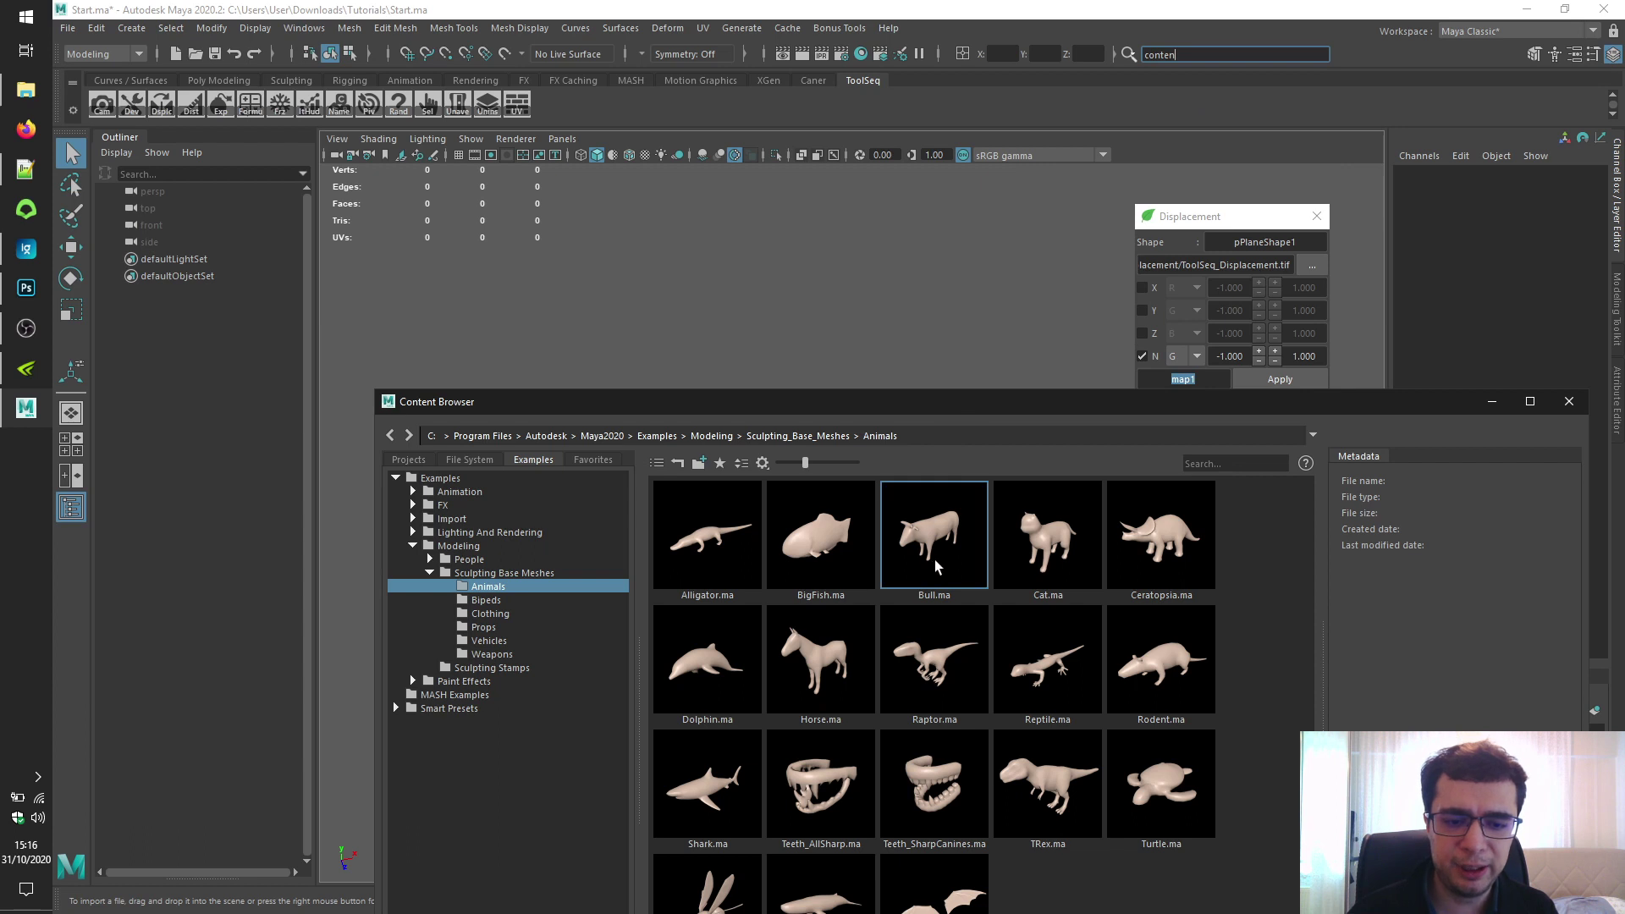
pyautogui.moveTo(934, 560); pyautogui.dragTo(812, 279)
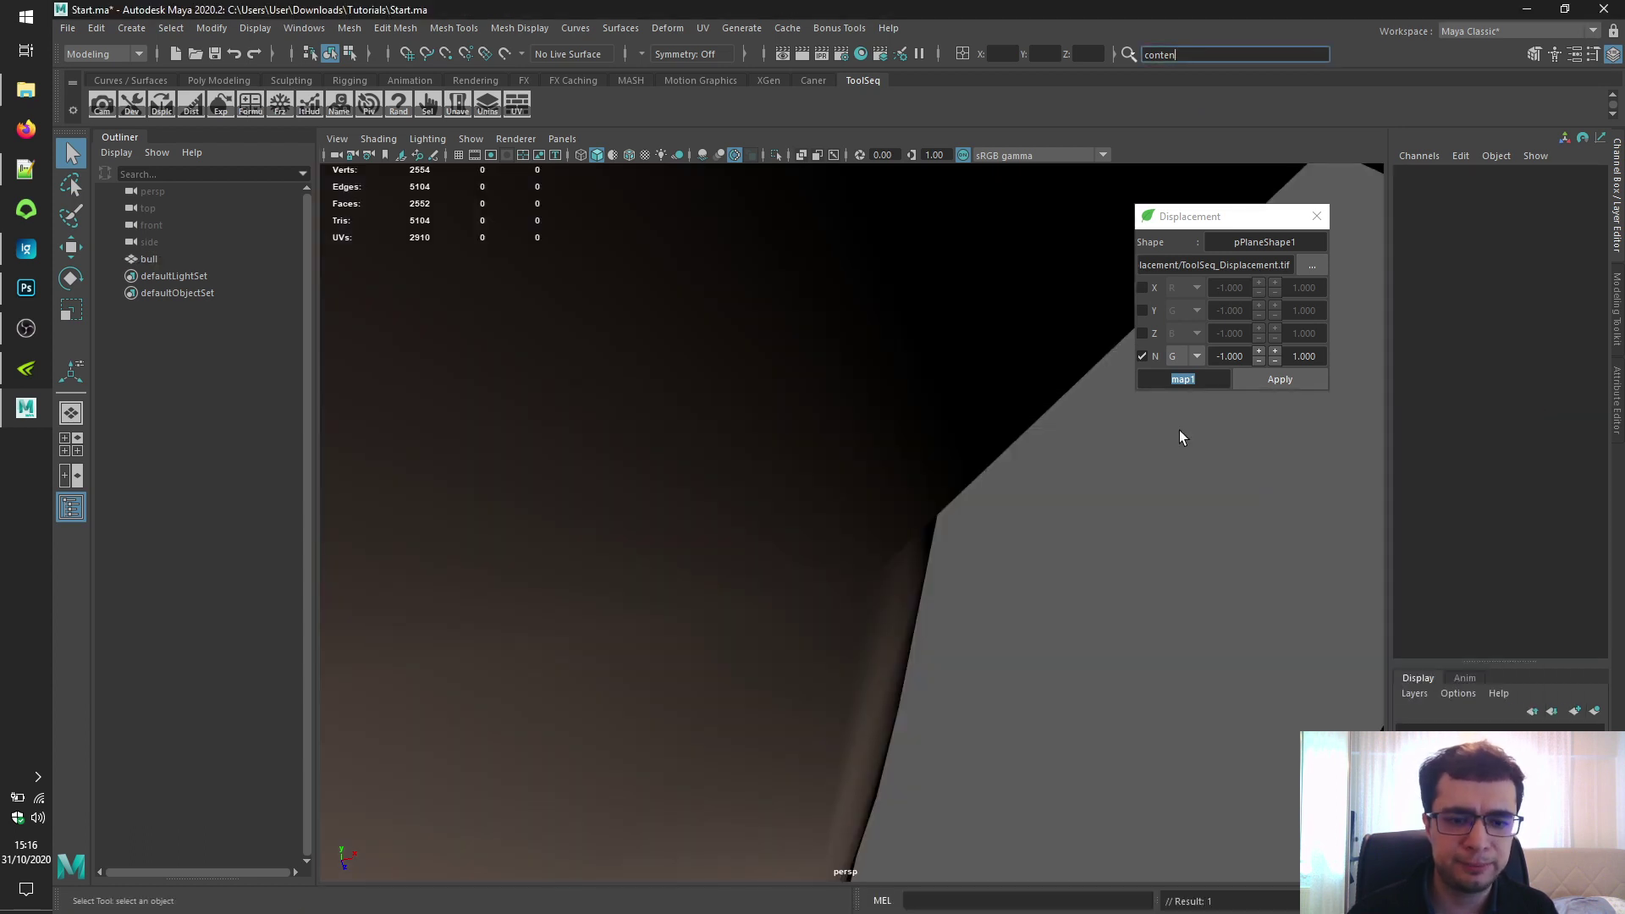
pyautogui.keyDown('alt'); pyautogui.moveTo(1048, 456); pyautogui.dragTo(793, 514, button='right'); pyautogui.keyUp('alt')
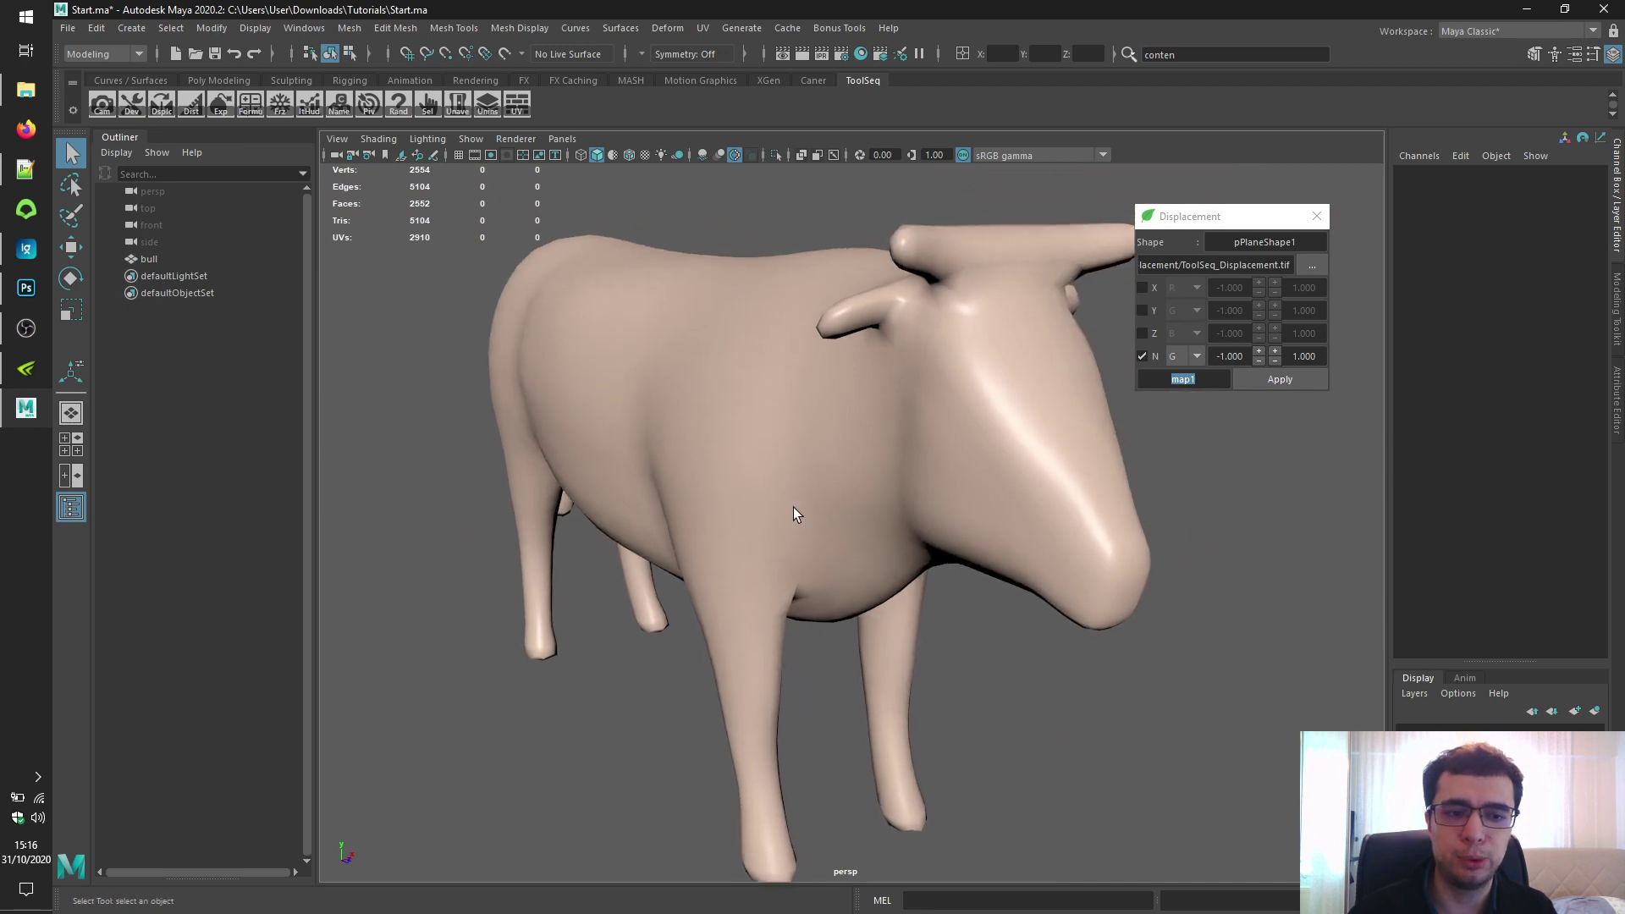
# - Load the bull mesh as the displacement shape
pyautogui.click(741, 418)
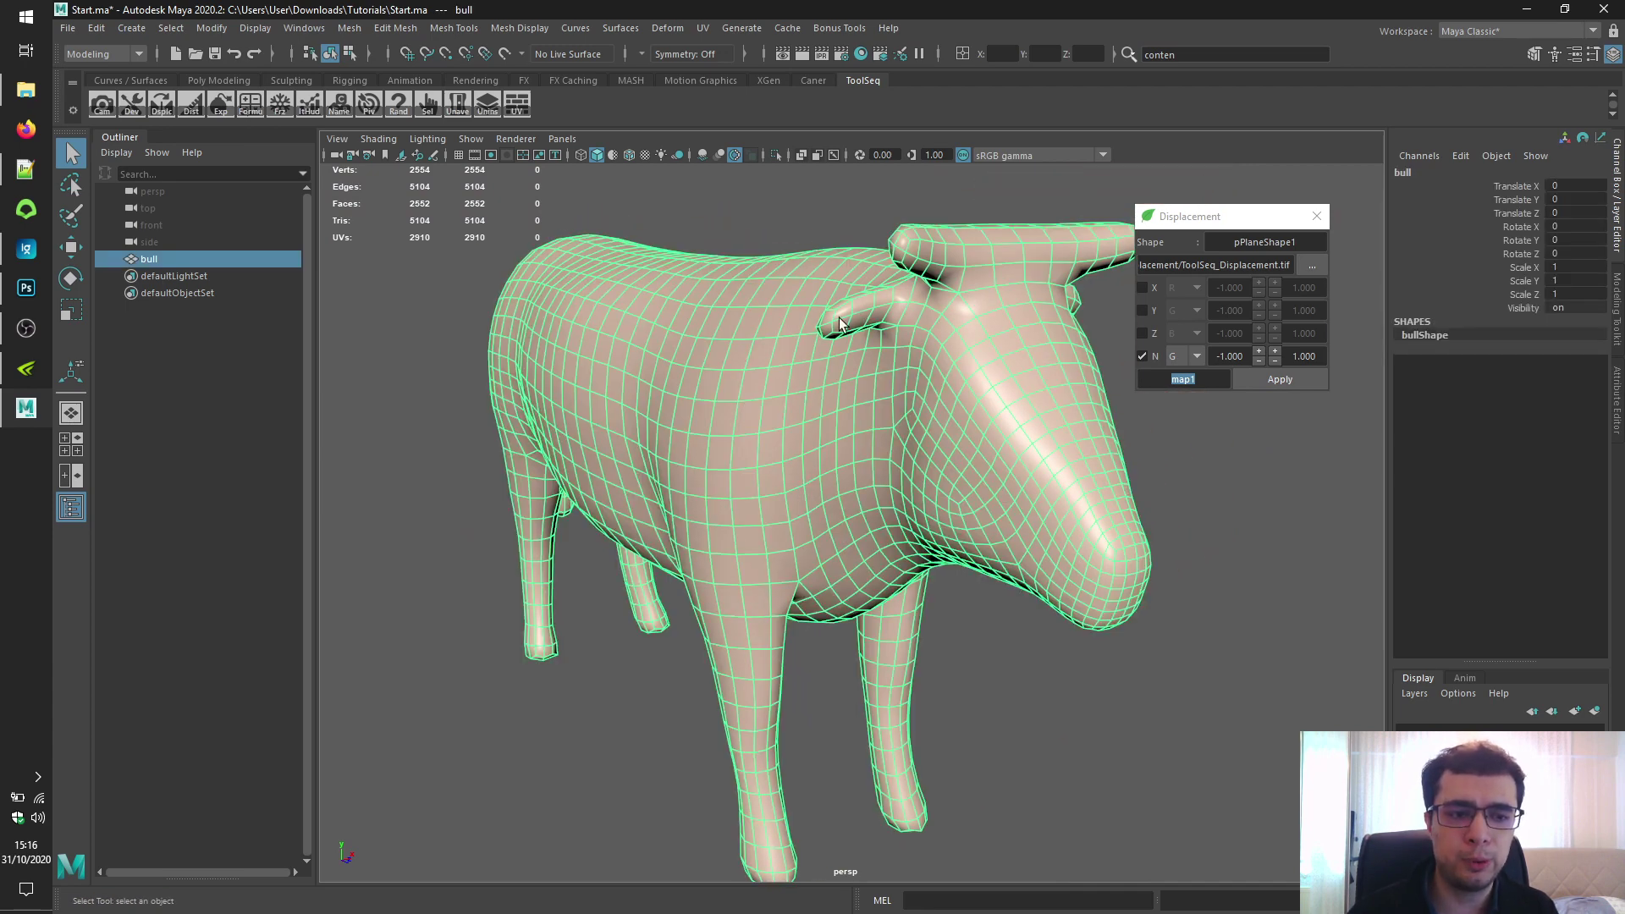
pyautogui.click(1177, 246)
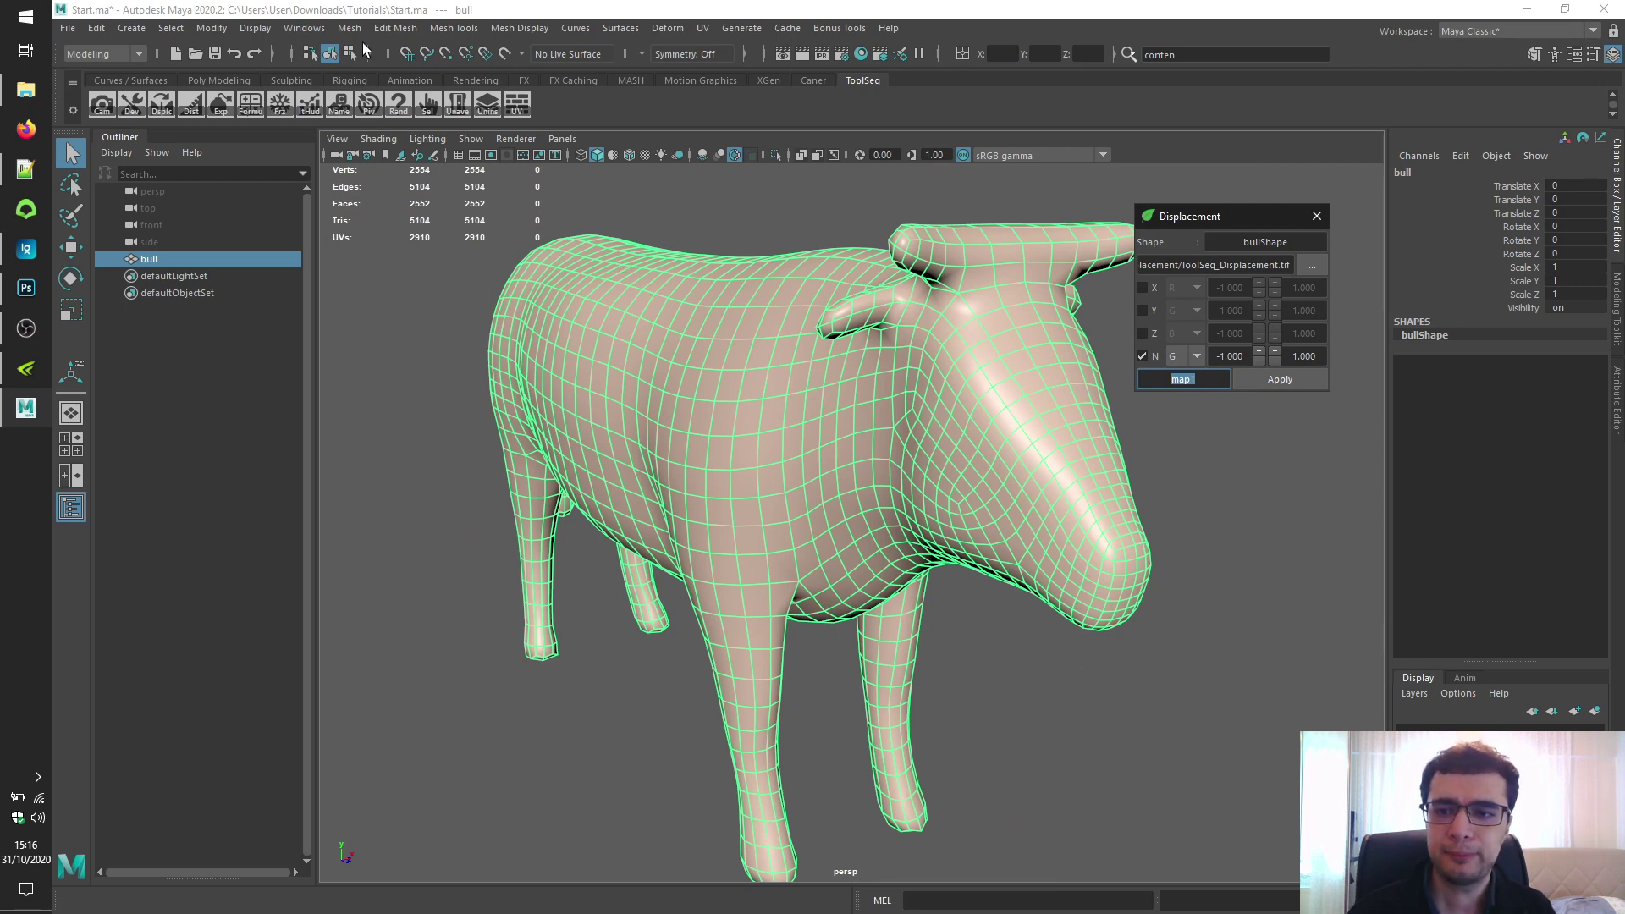
# - Smooth the bull mesh with 4 divisions and deselect it
pyautogui.click(348, 28)
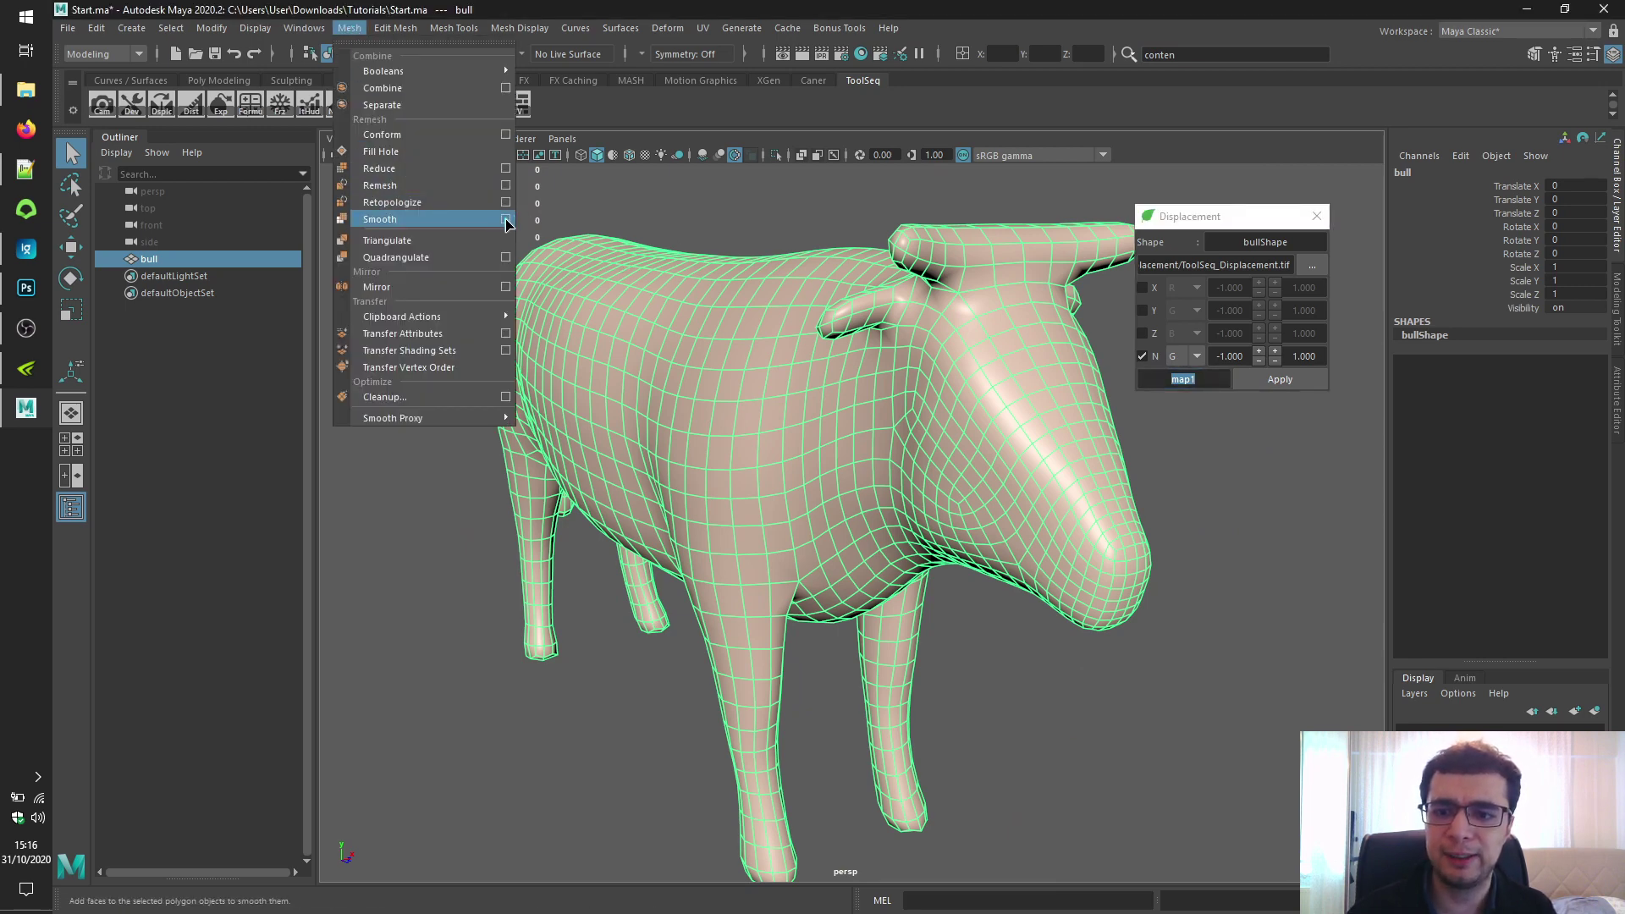
pyautogui.click(506, 219)
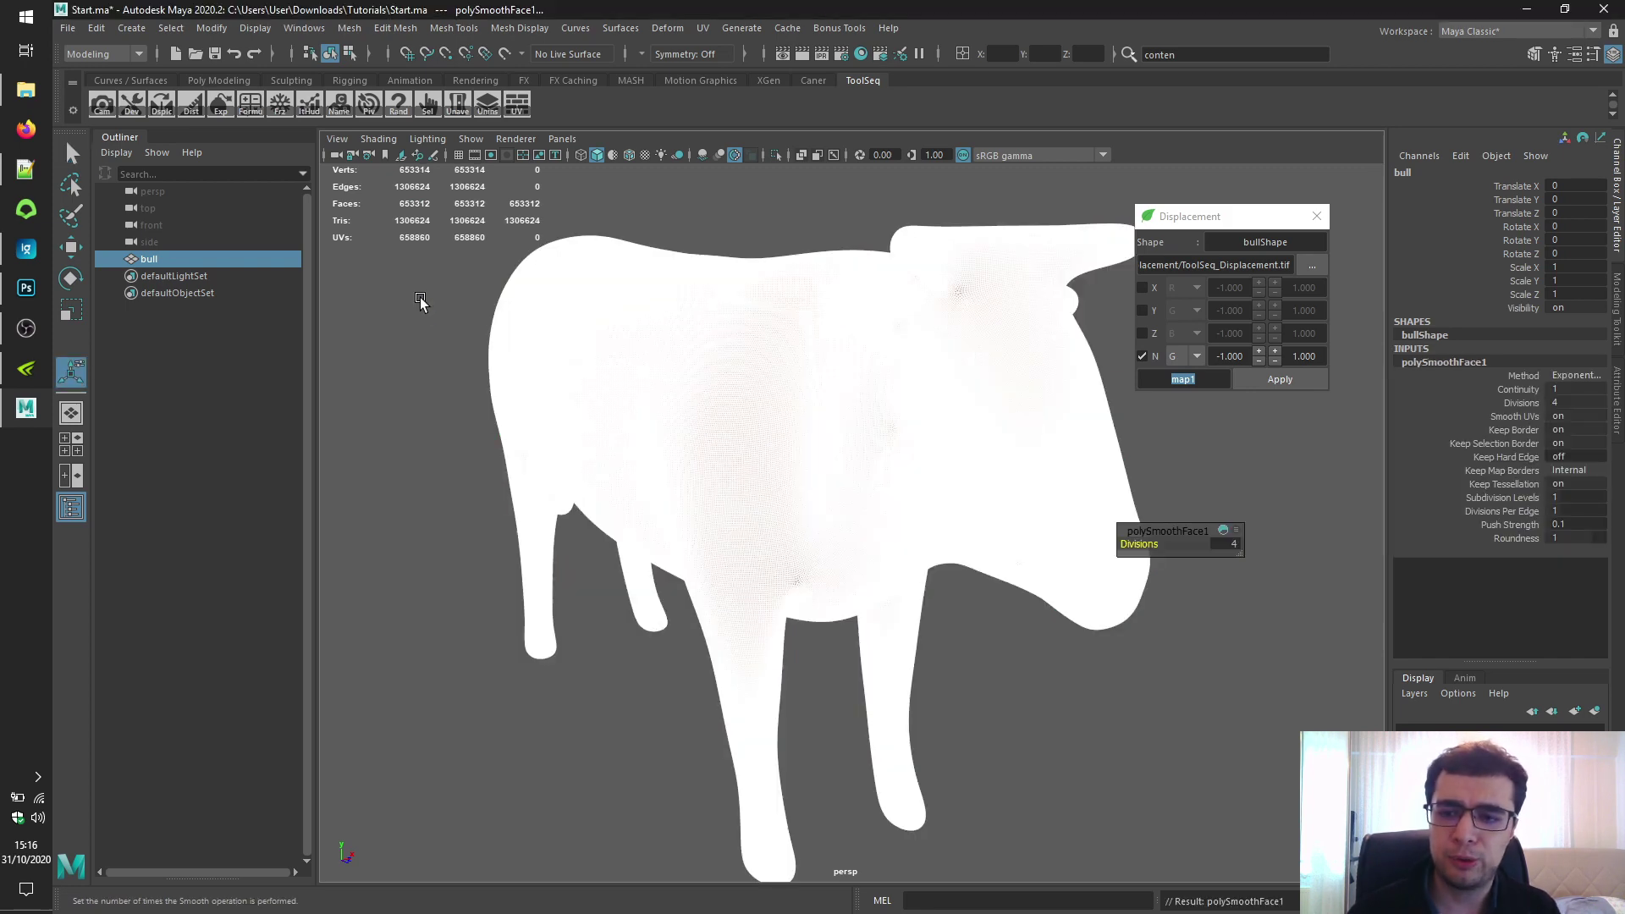
pyautogui.click(73, 152)
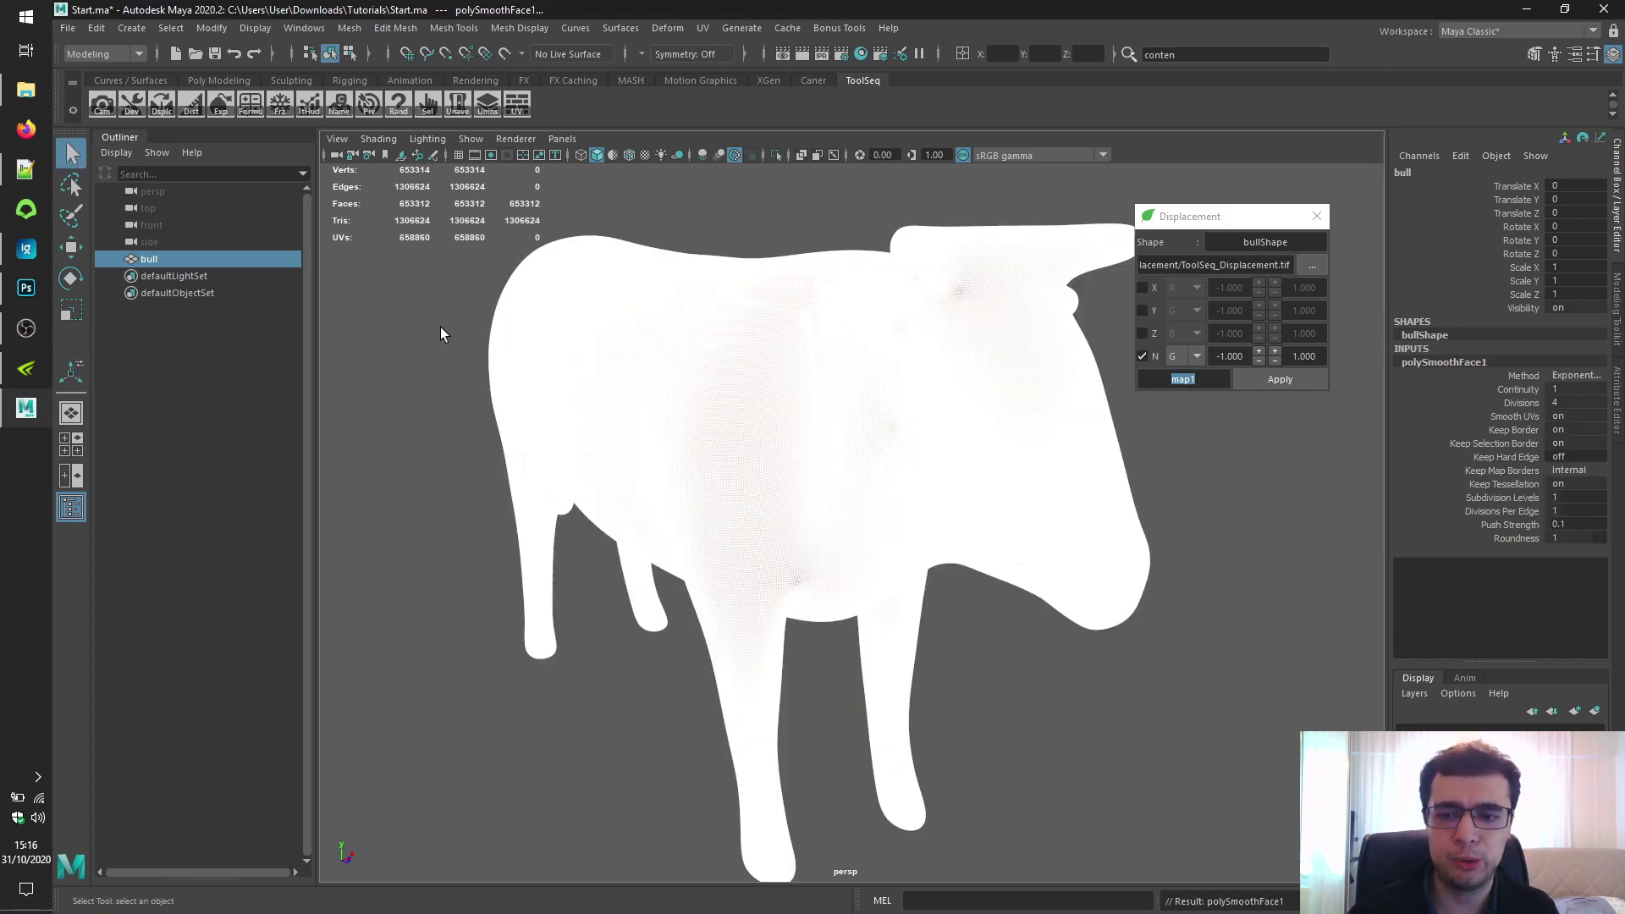
pyautogui.click(410, 323)
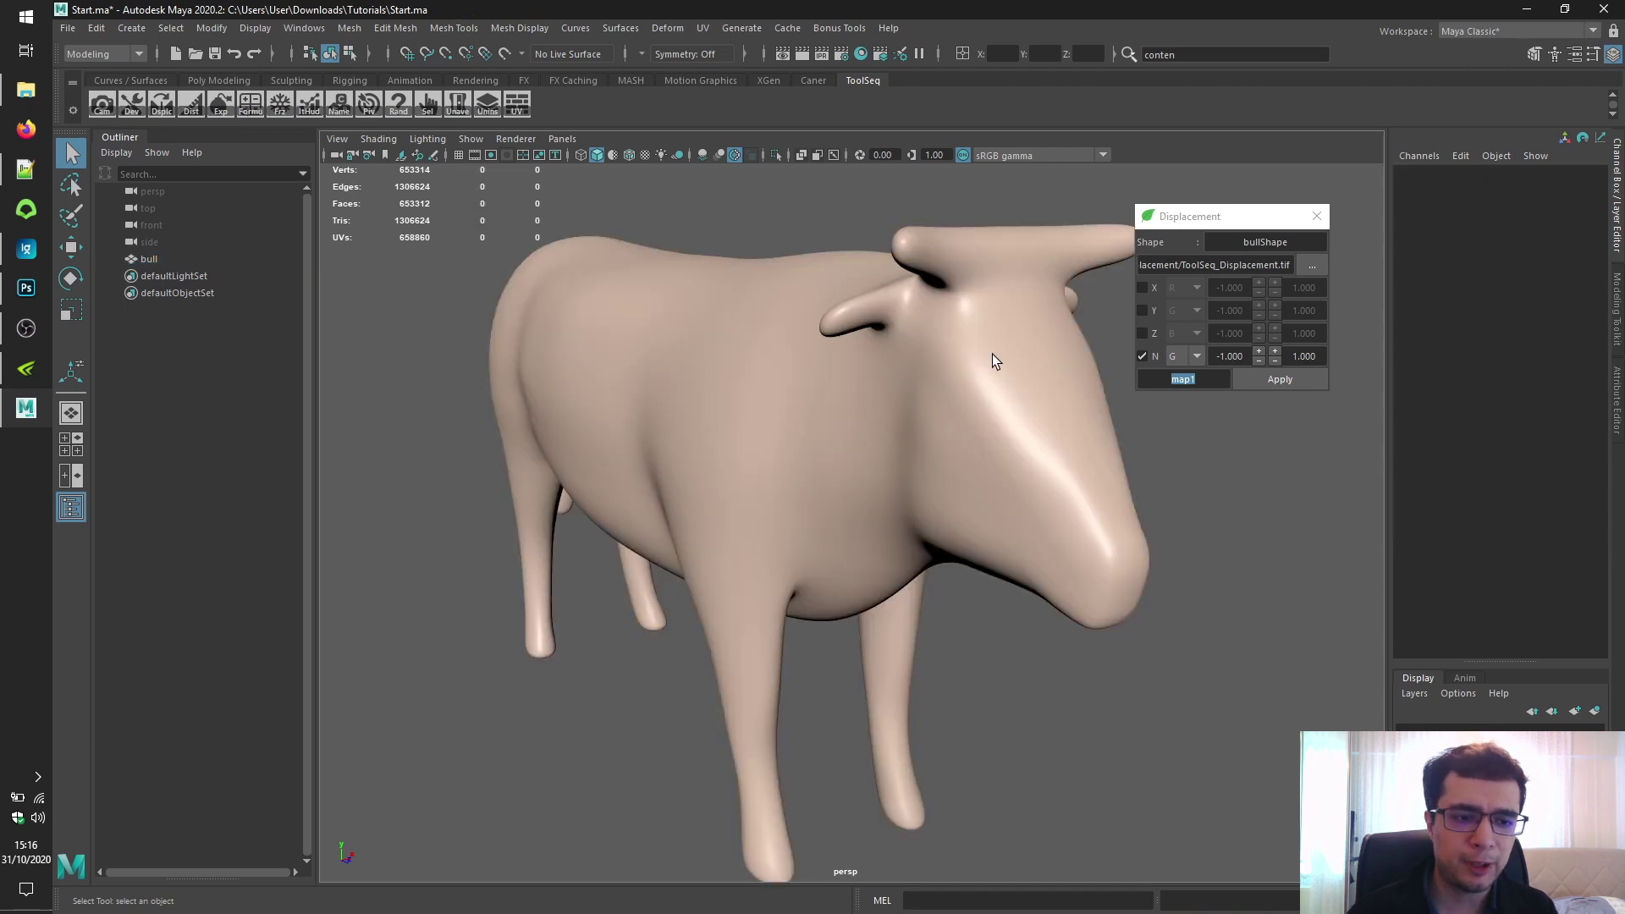
# - Set the normal (N) displacement to channel R and try to apply it to the bull using UV set map1
pyautogui.click(1188, 358)
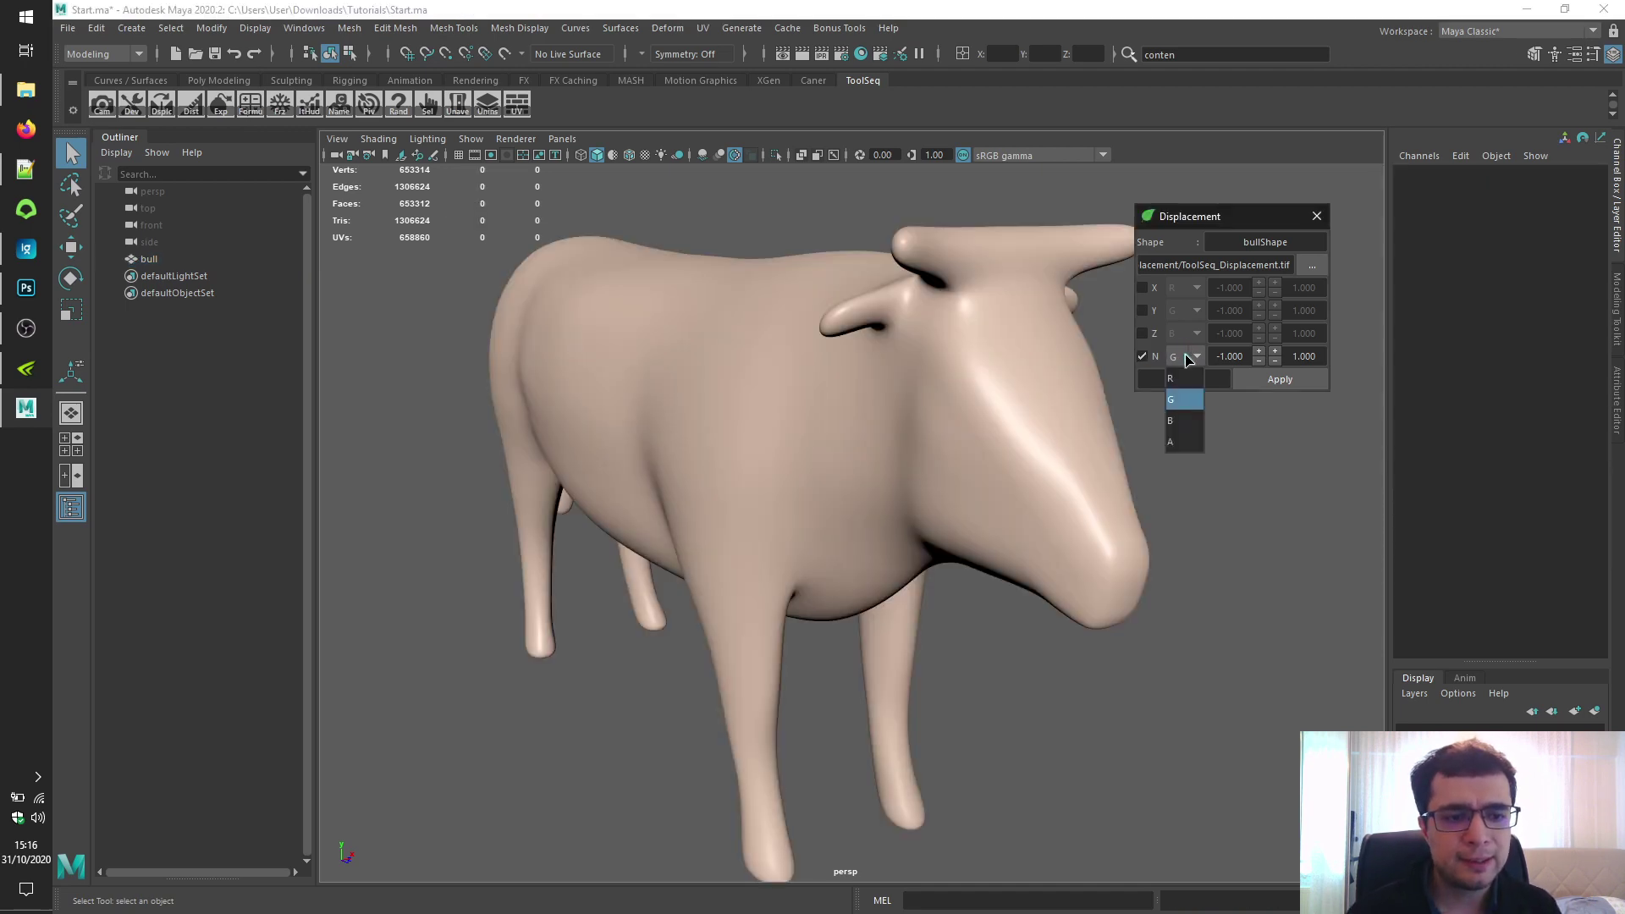
pyautogui.click(1182, 380)
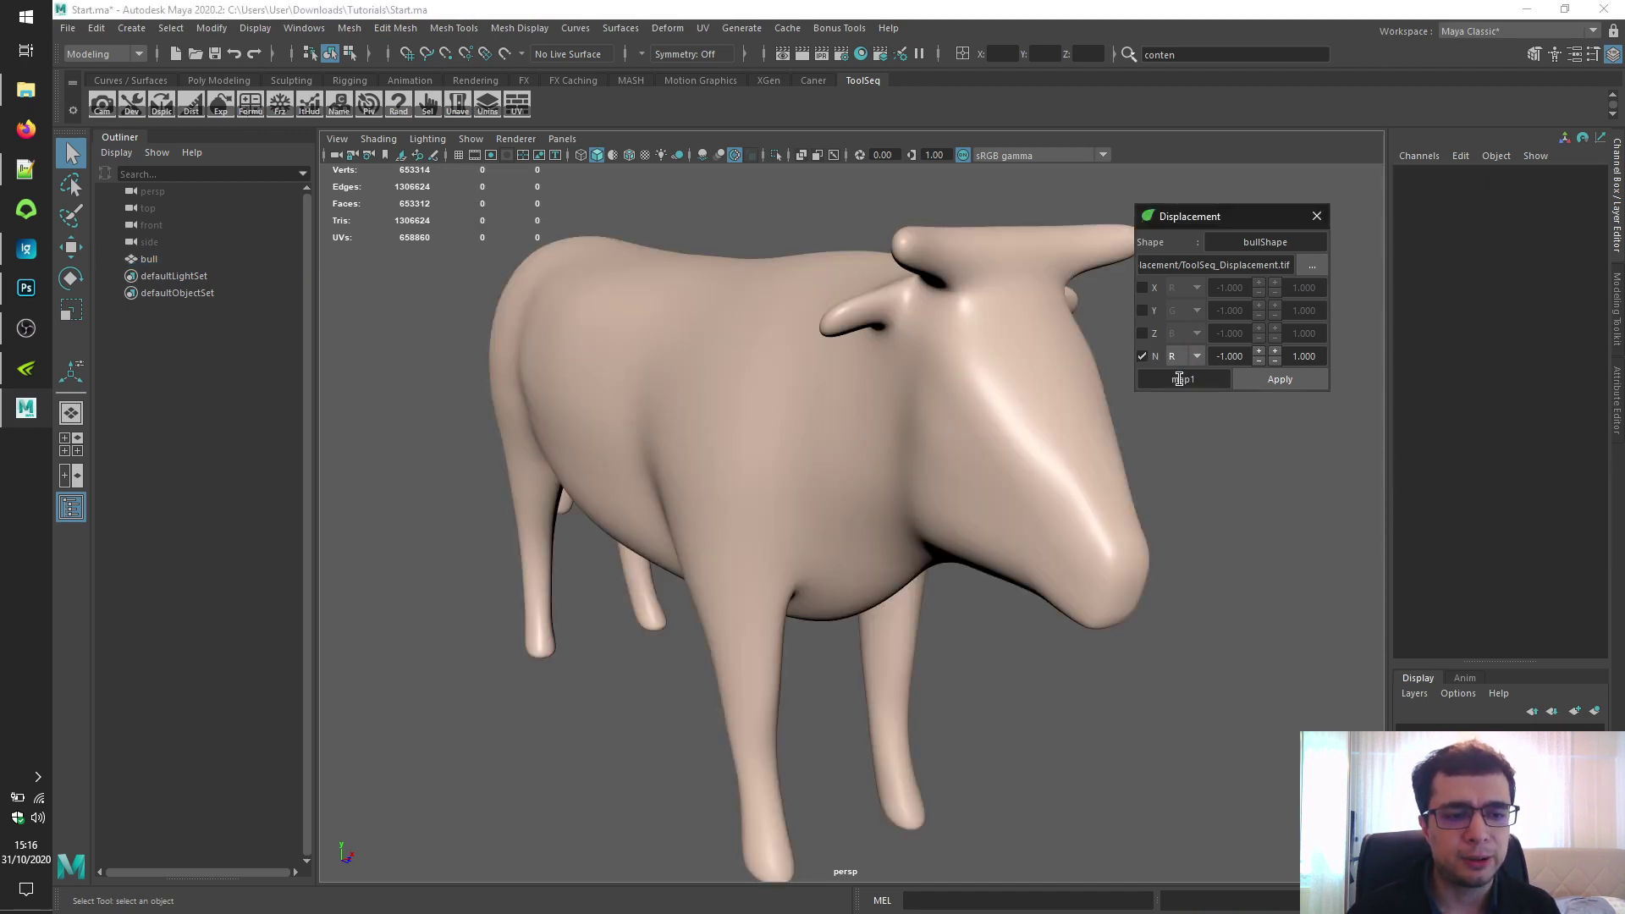
pyautogui.click(1270, 383)
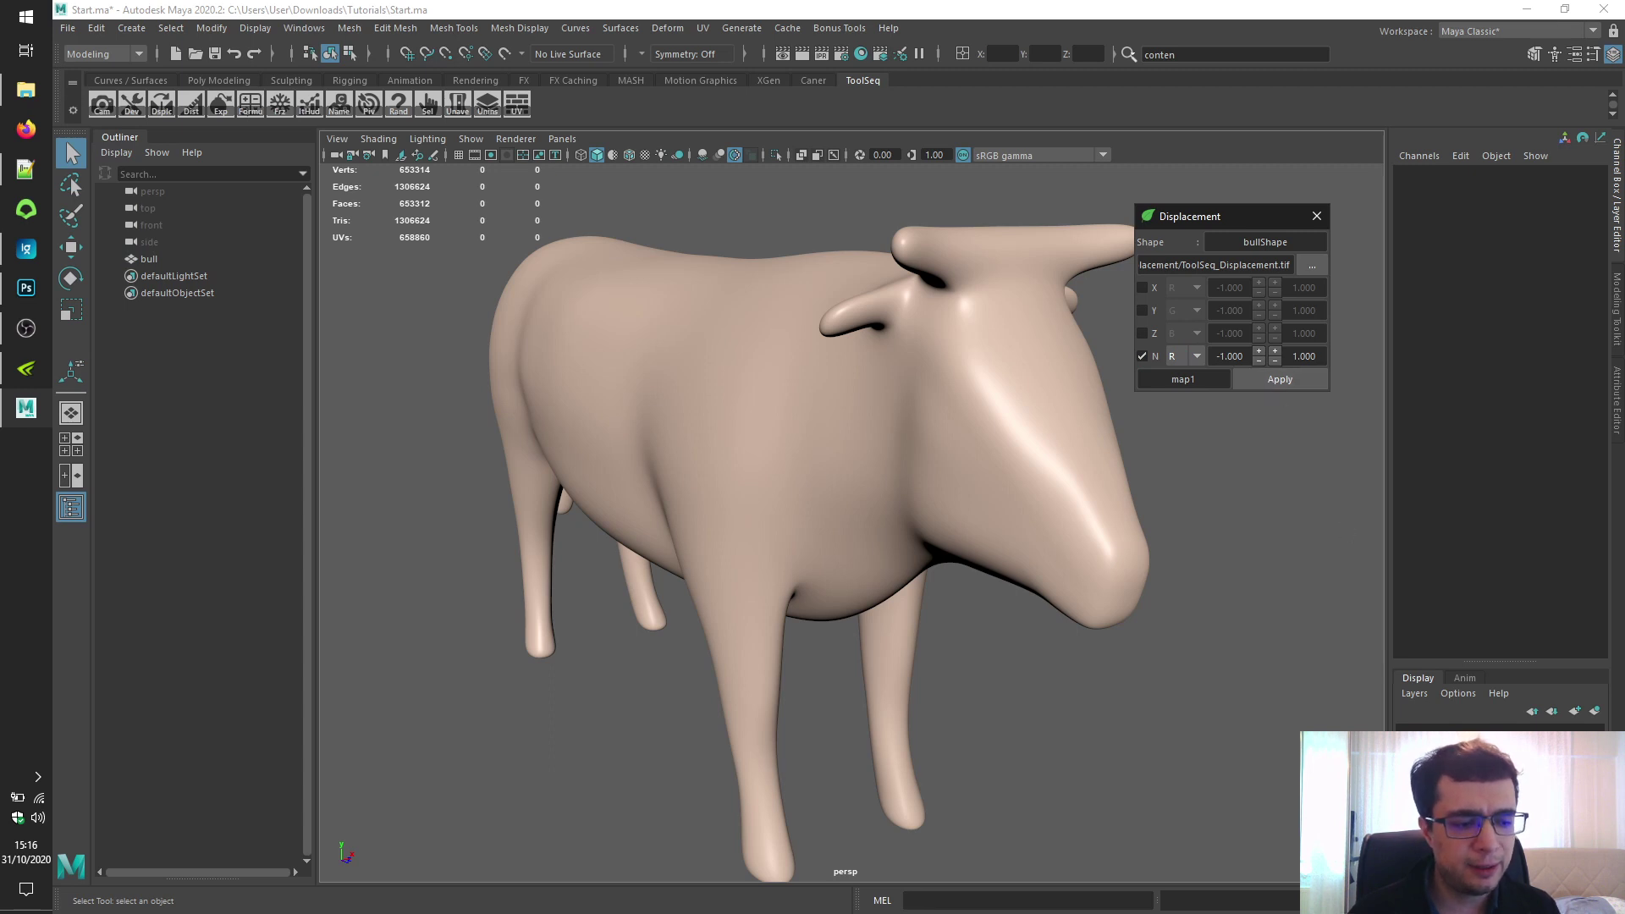
# - Read the latest message in the Script Editor and close the editor
pyautogui.click(1612, 900)
pyautogui.moveTo(455, 427); pyautogui.dragTo(214, 428)
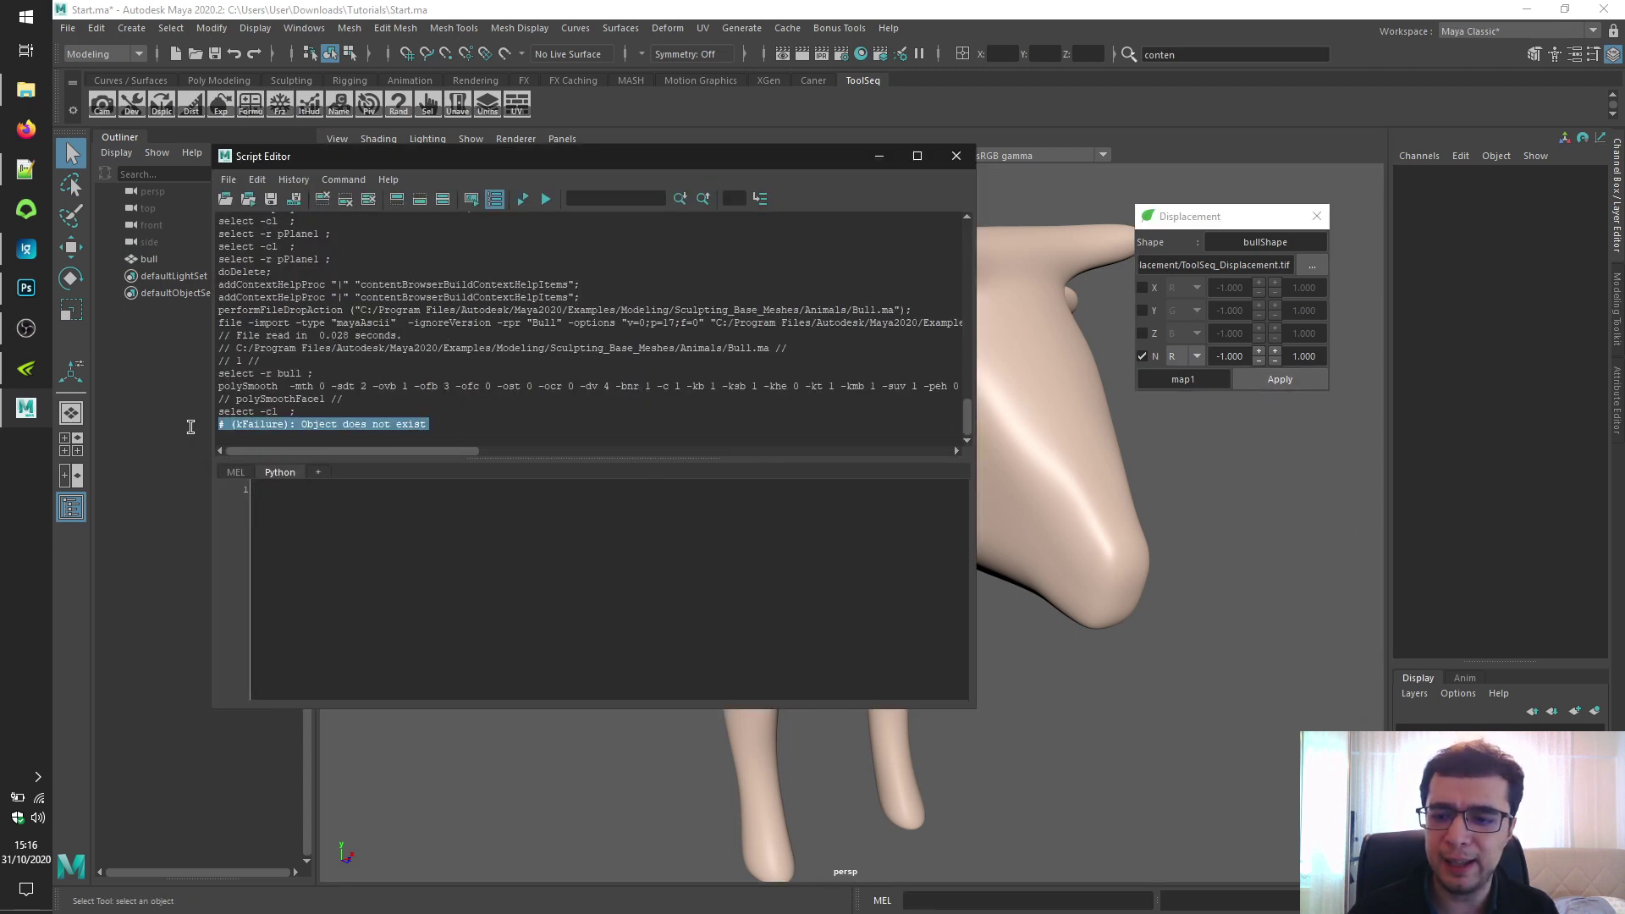
pyautogui.click(956, 156)
# - Look up the bull's UV set name in the UV Set Editor and enter uvSet1 as the displacement's UV set
pyautogui.click(809, 80)
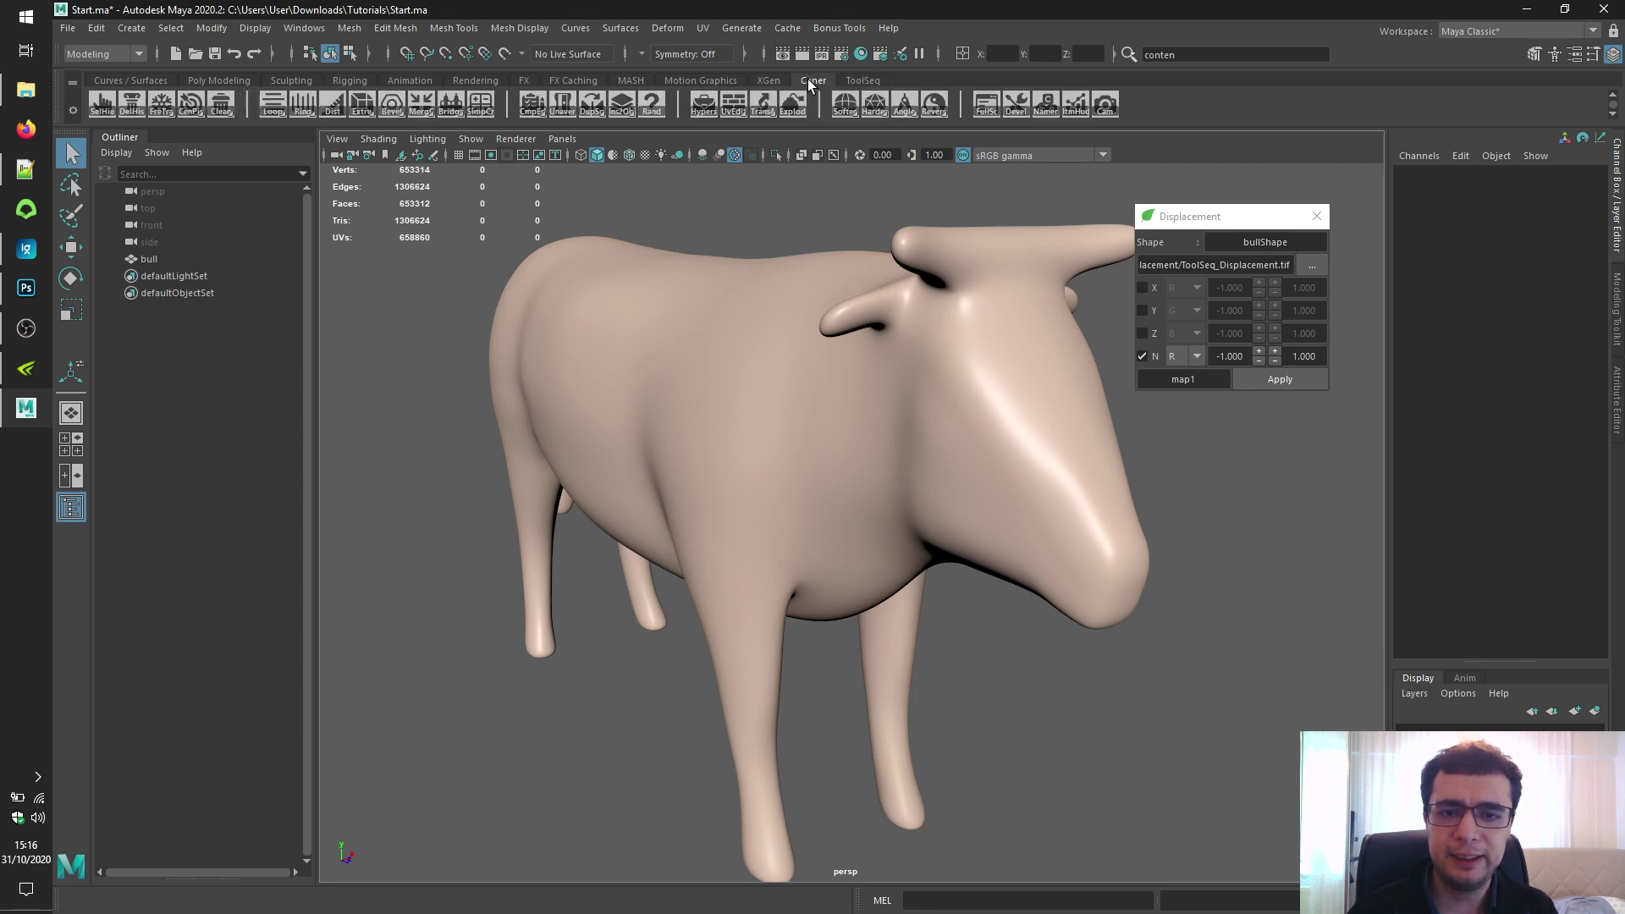
pyautogui.rightClick(733, 108)
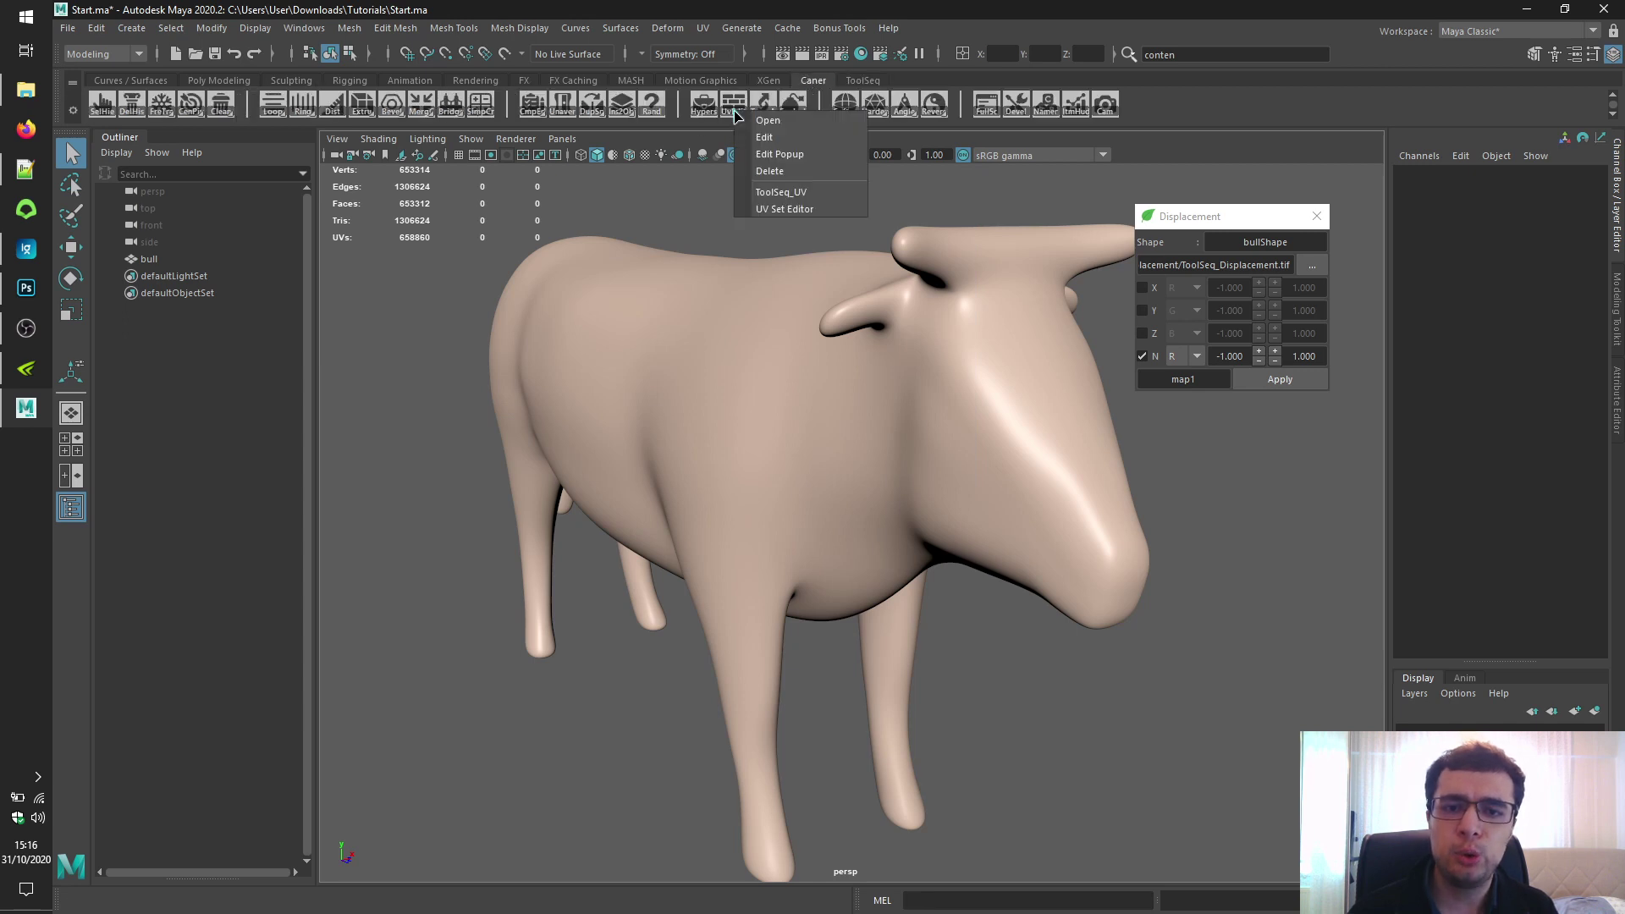
pyautogui.click(780, 212)
pyautogui.click(729, 373)
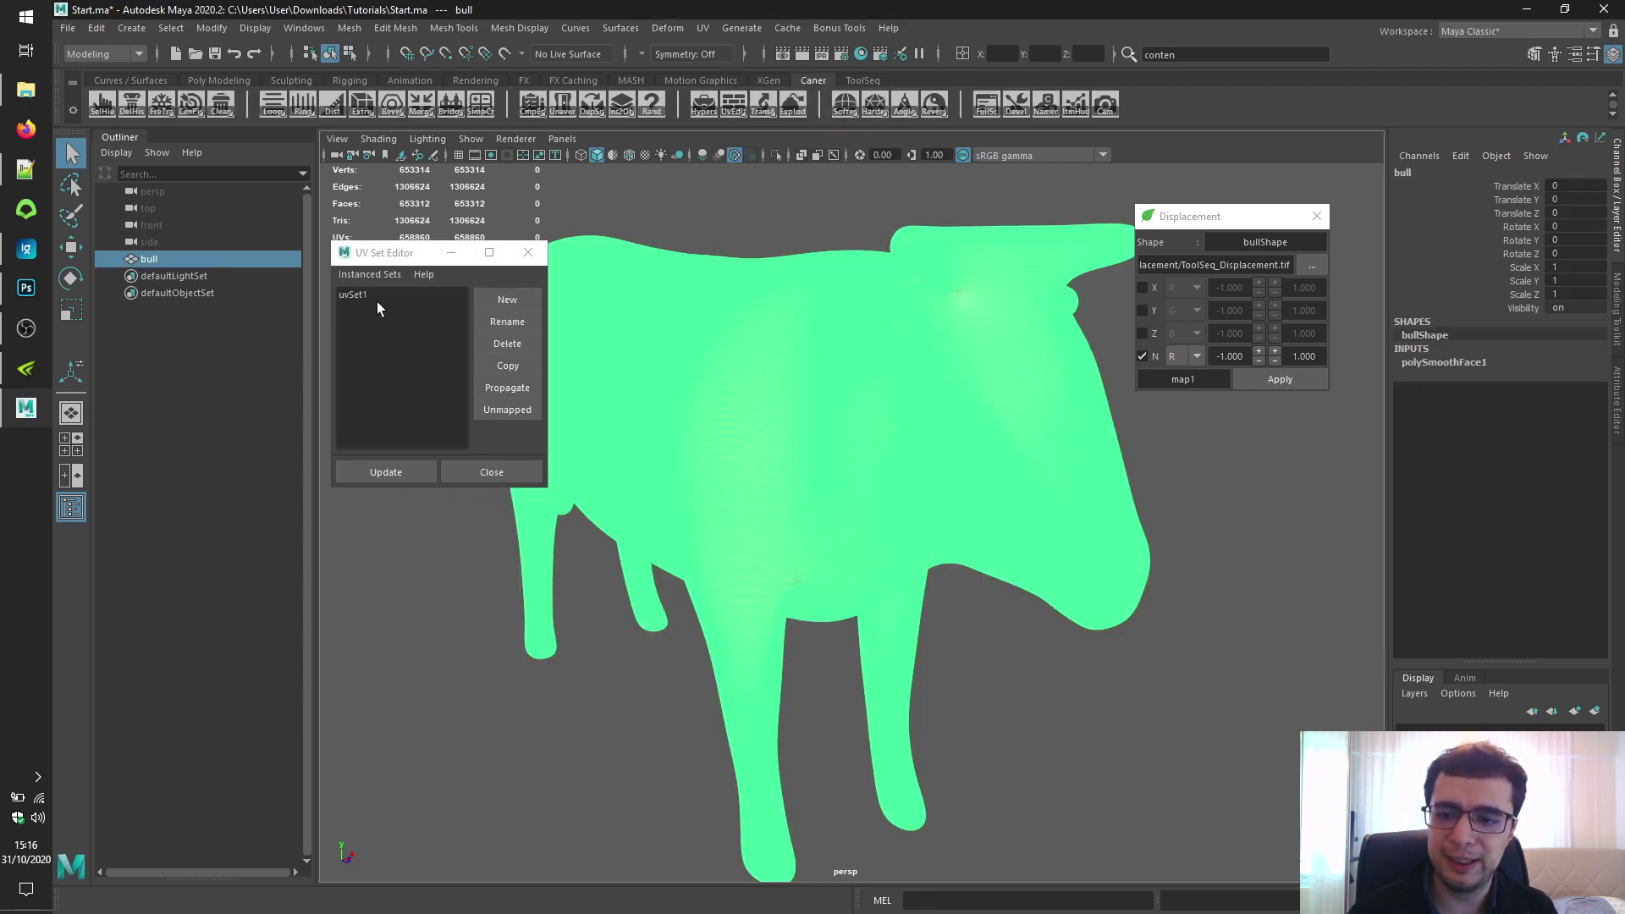
pyautogui.click(1183, 379)
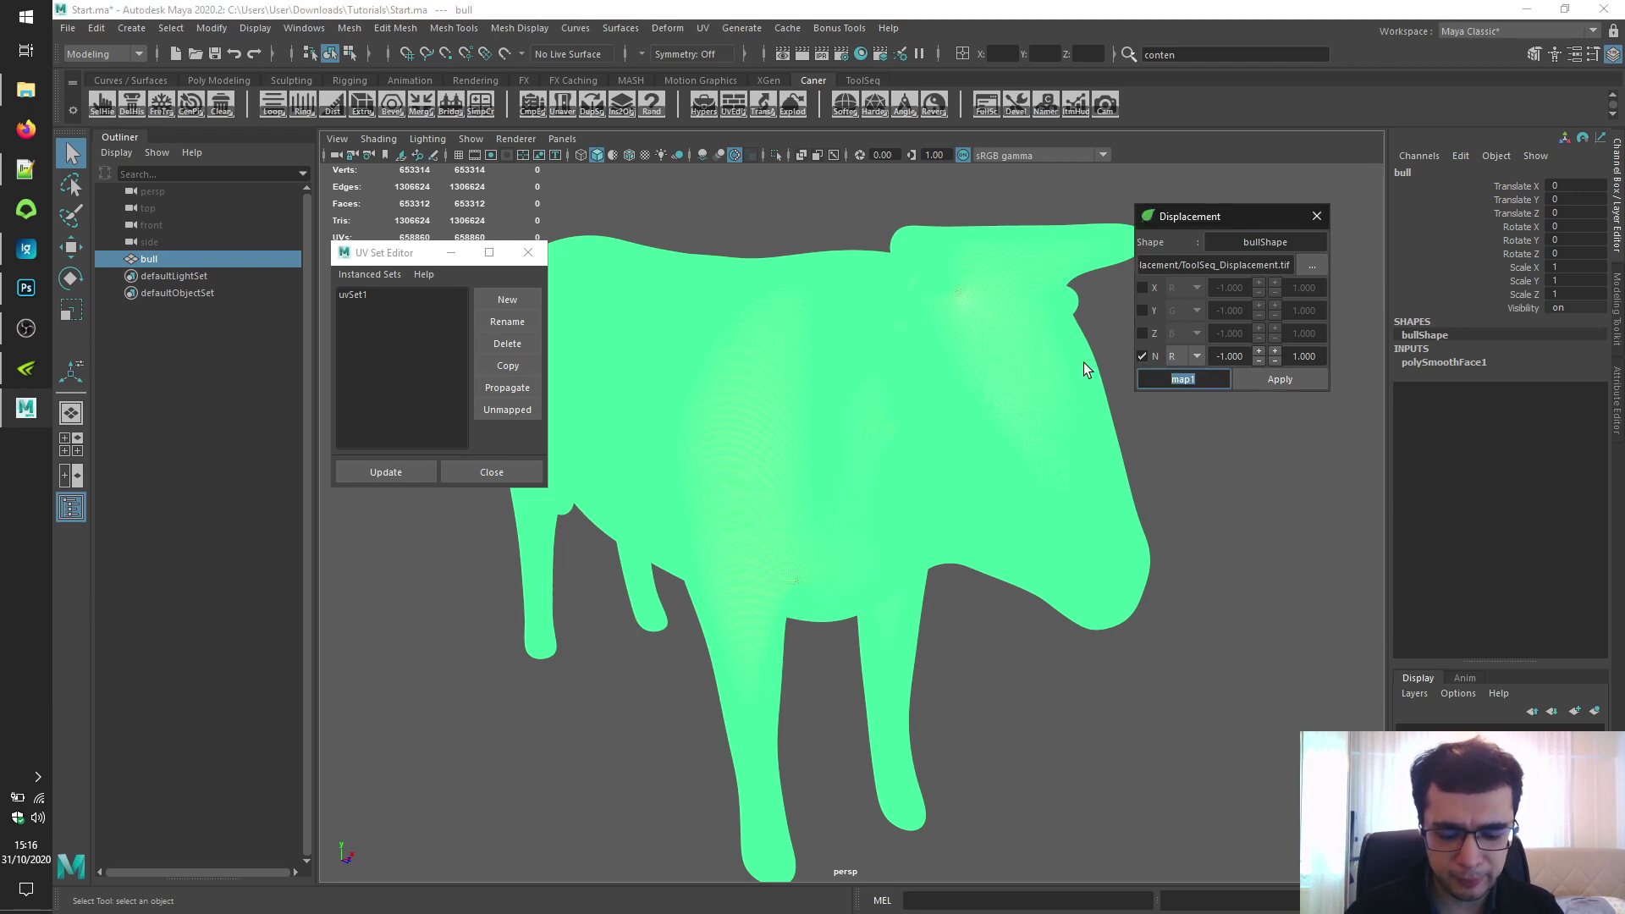
pyautogui.write('uvSet1')
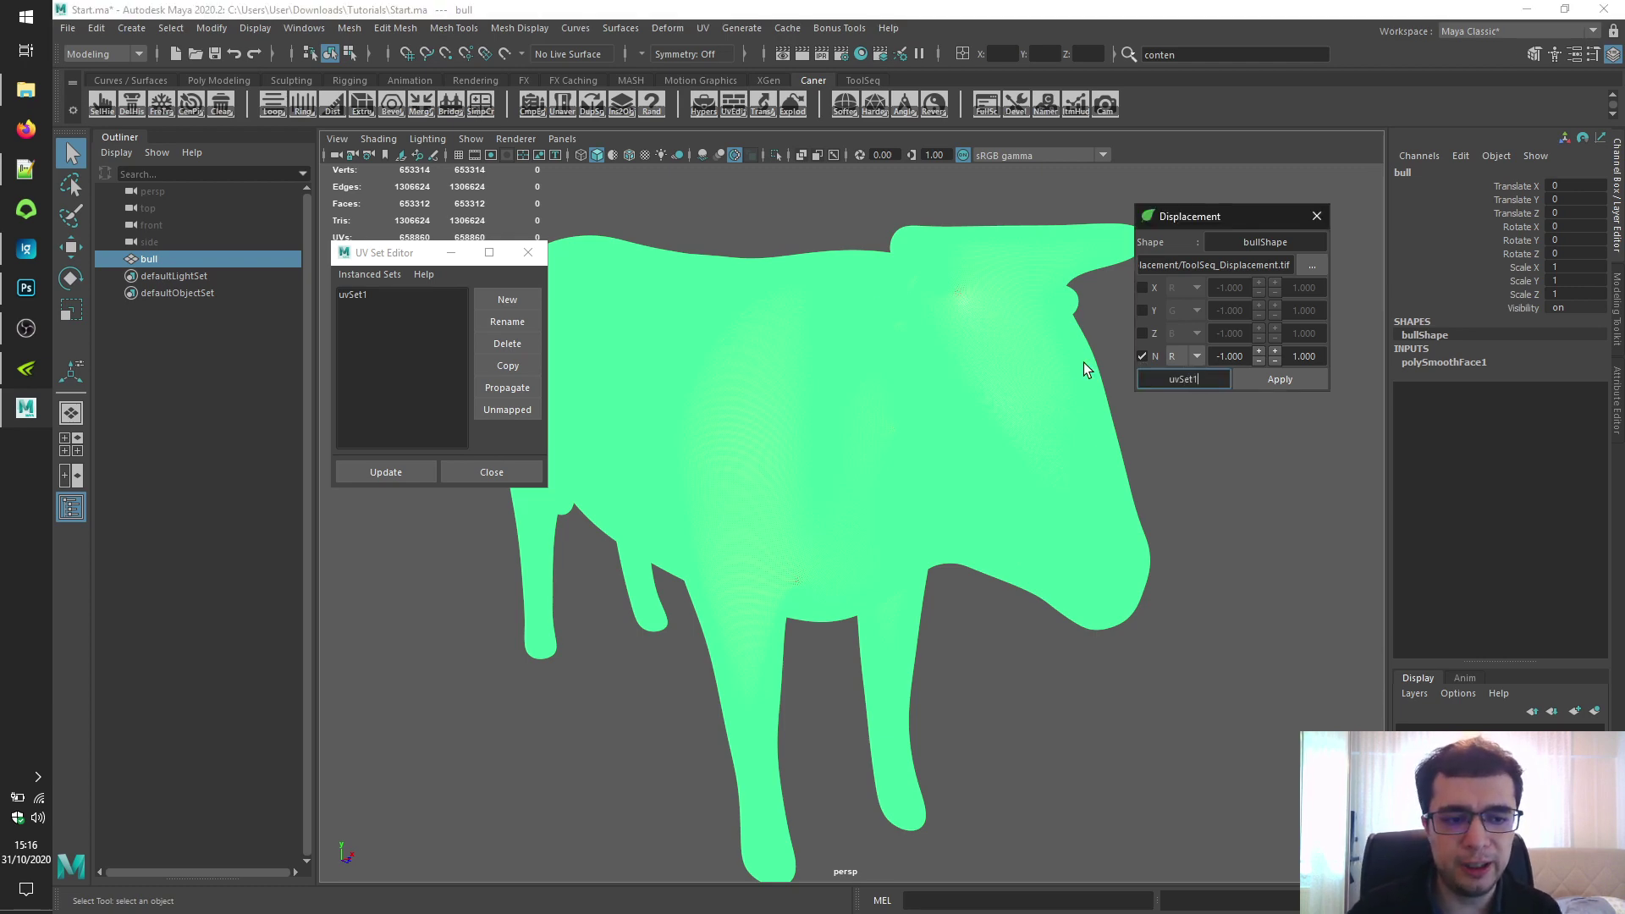
pyautogui.click(528, 252)
pyautogui.click(677, 207)
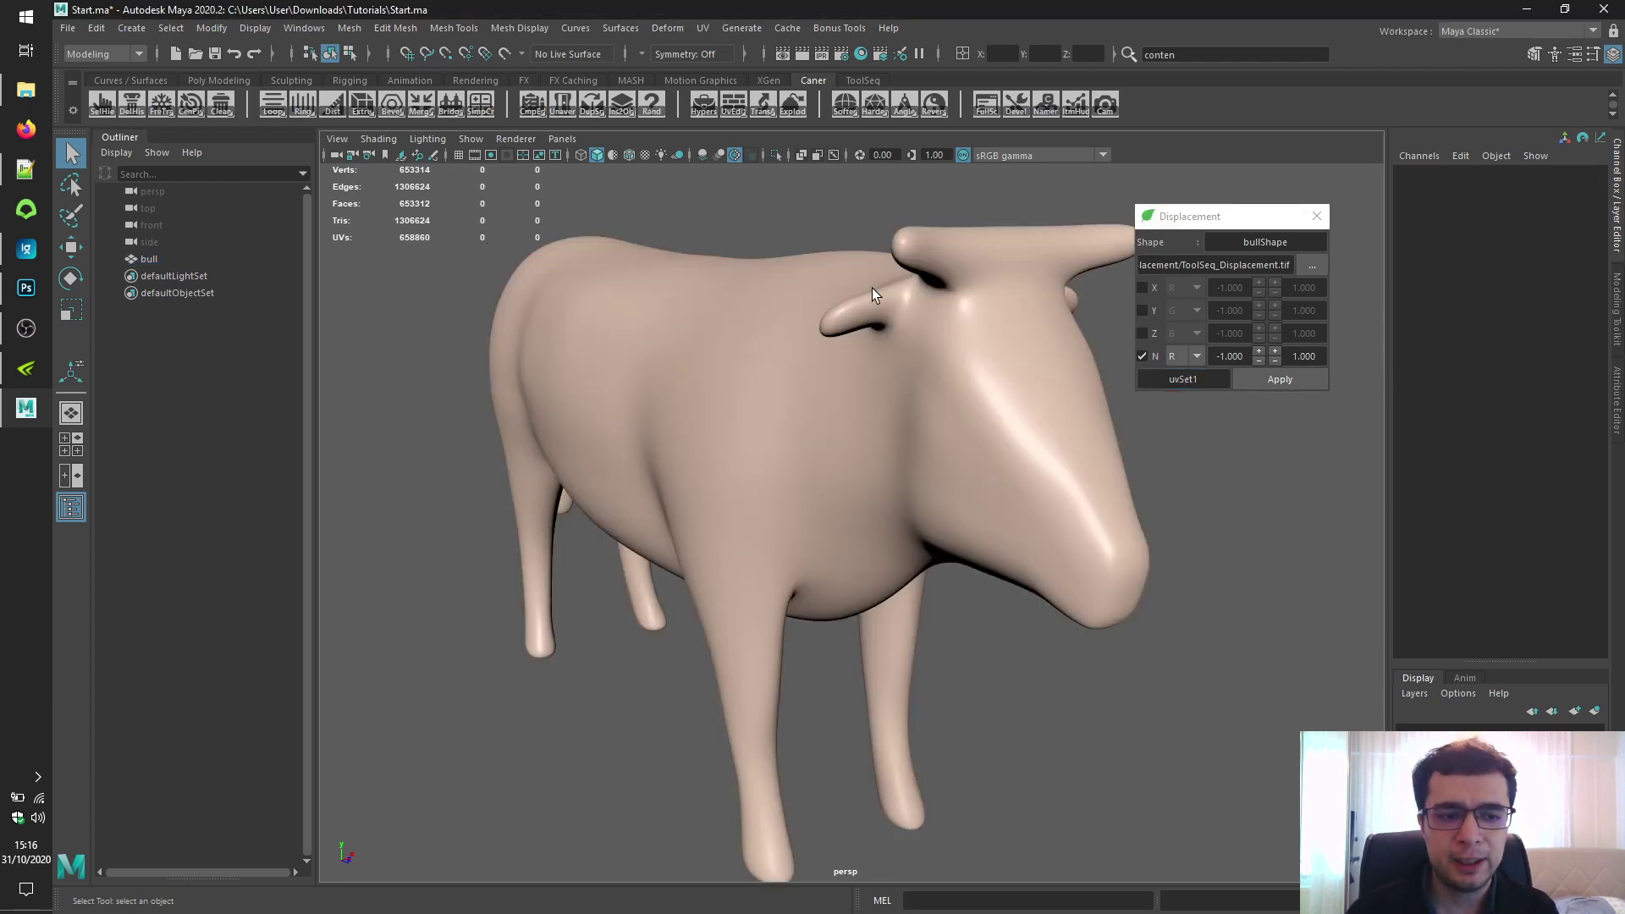
# - Apply the R-channel displacement with the range -1 to 1 to the bull, inspect it and undo it
pyautogui.click(1279, 381)
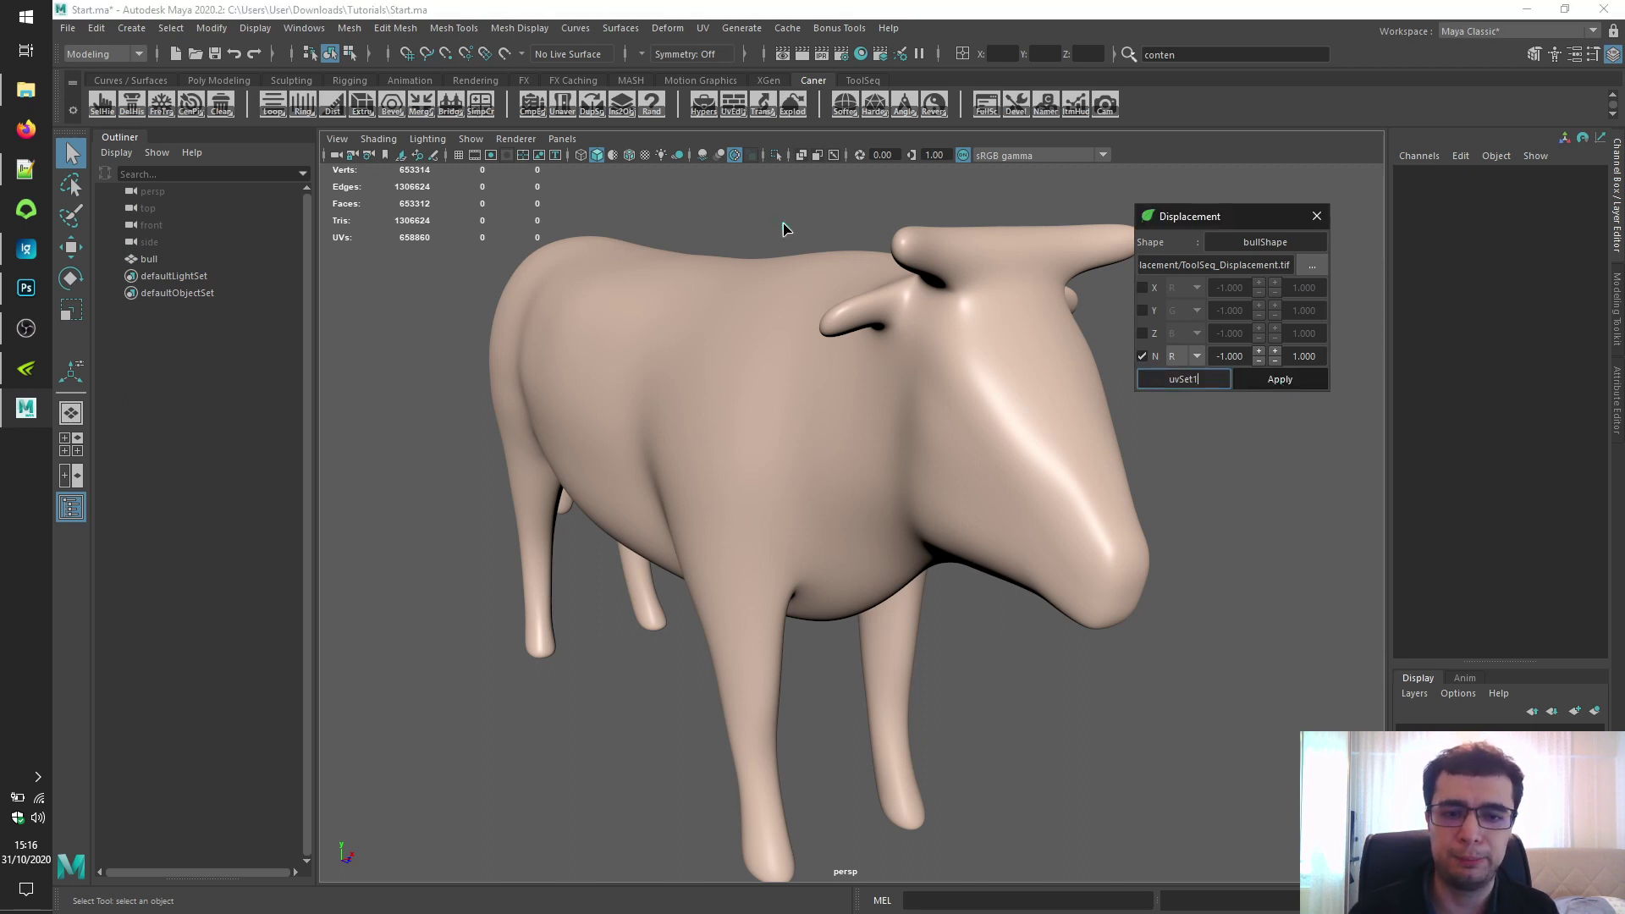
pyautogui.keyDown('alt'); pyautogui.moveTo(782, 226); pyautogui.dragTo(705, 264); pyautogui.keyUp('alt')
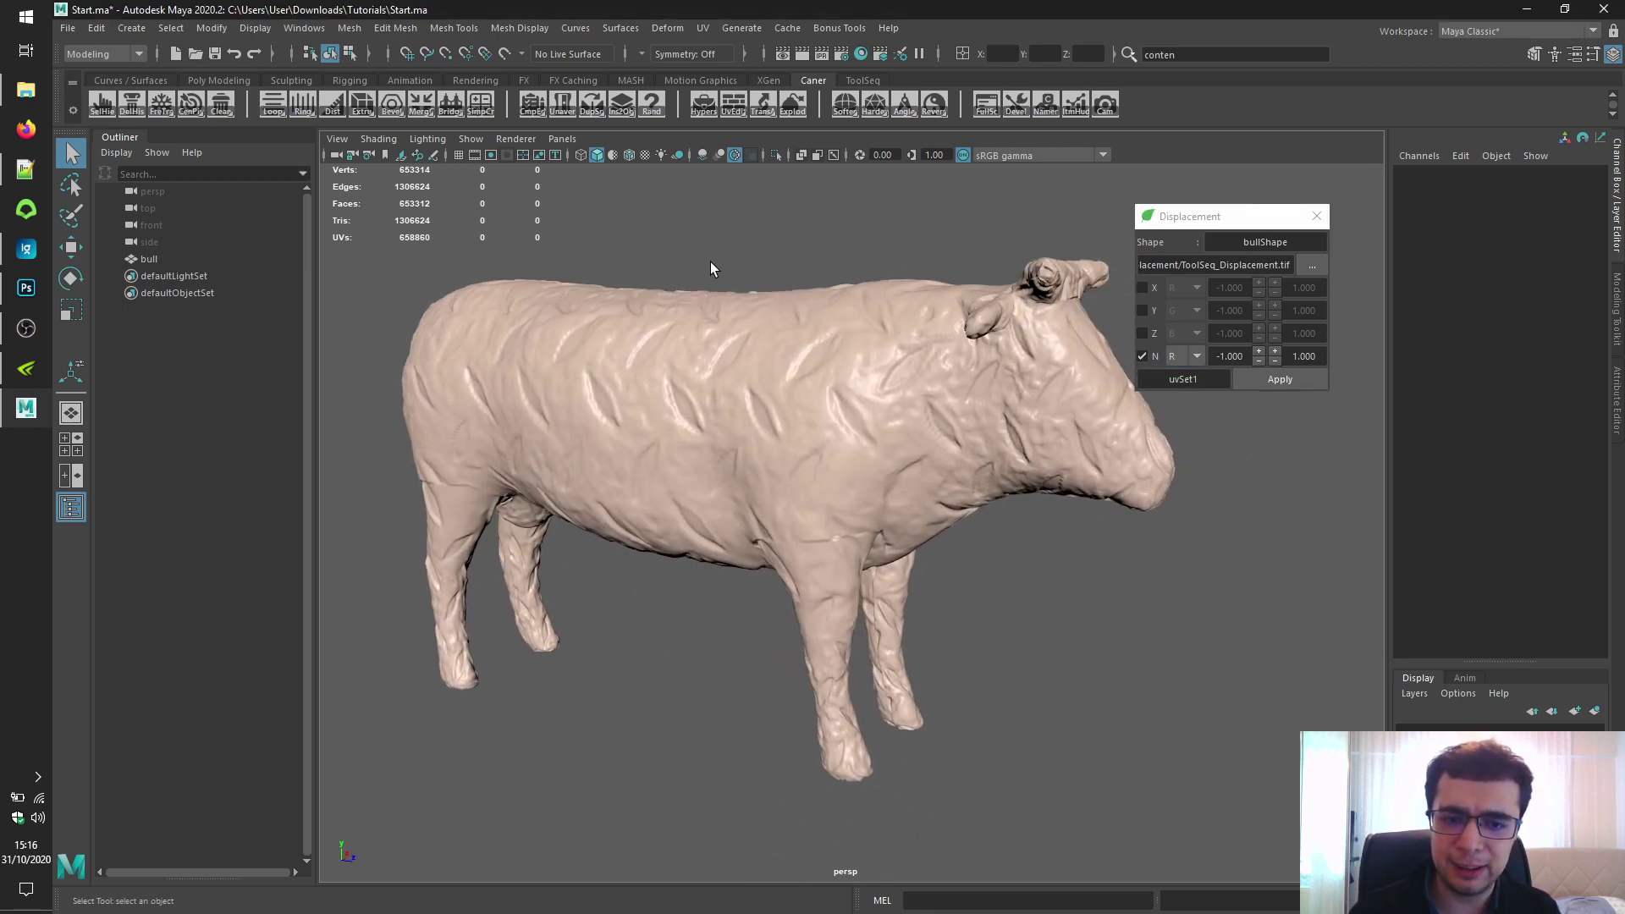
pyautogui.hotkey('ctrl', 'z')
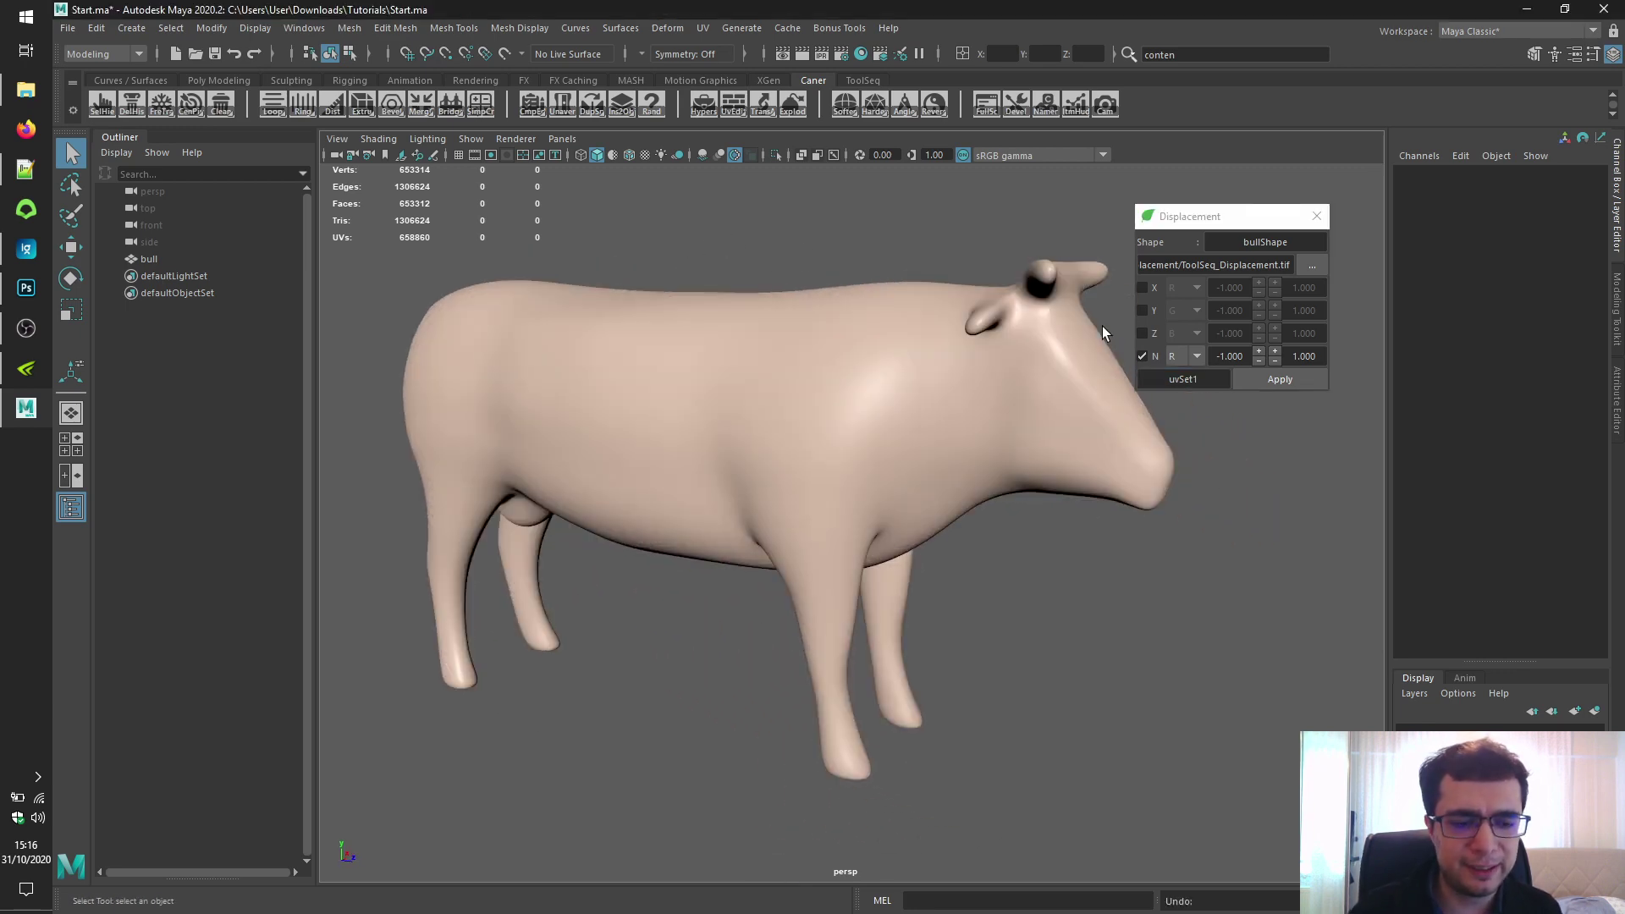
# - Set the normal displacement range to -2.000 and 2.000 and apply it to the bull from channel R
pyautogui.click(1220, 356)
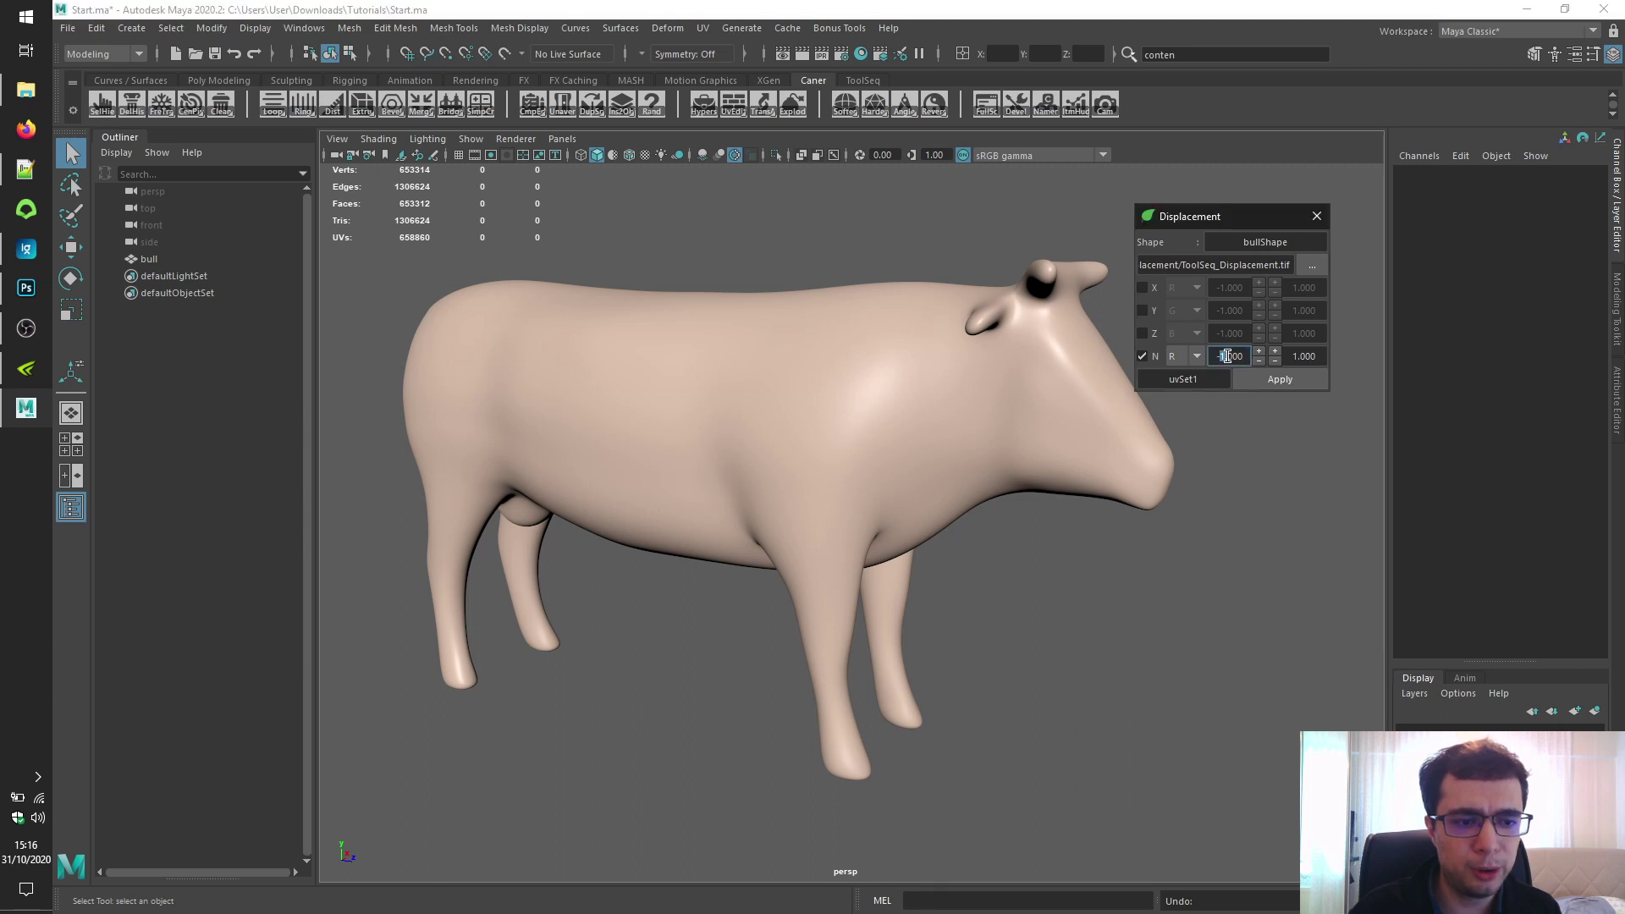
pyautogui.press('BackSpace')
pyautogui.write('2')
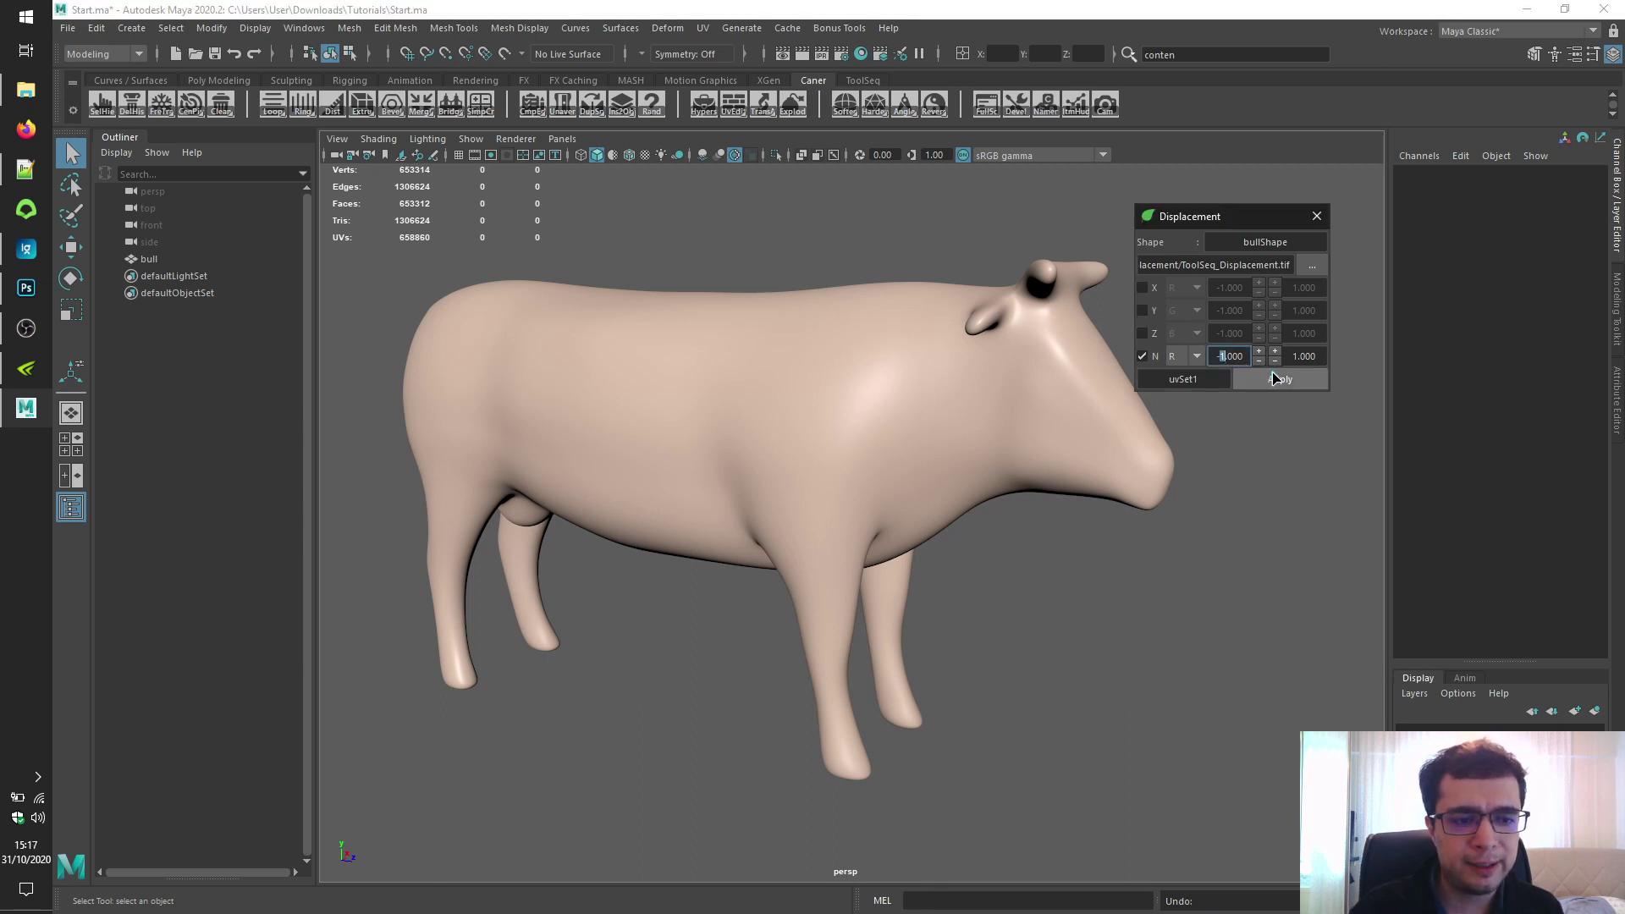
pyautogui.click(1294, 354)
pyautogui.press('BackSpace')
pyautogui.write('2')
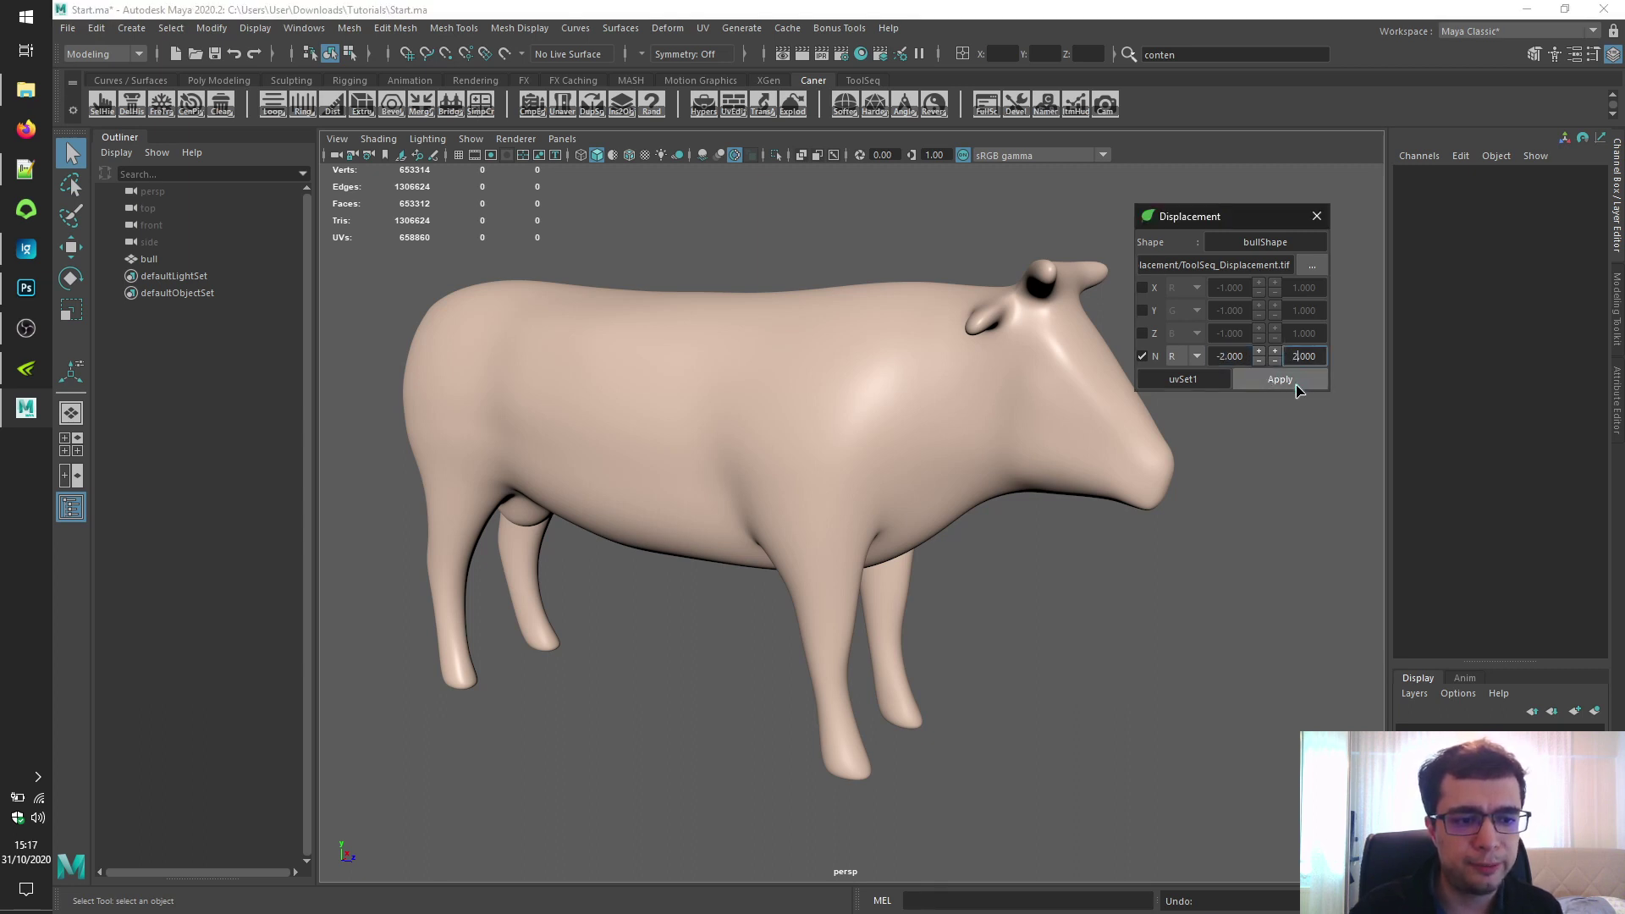
pyautogui.click(1280, 379)
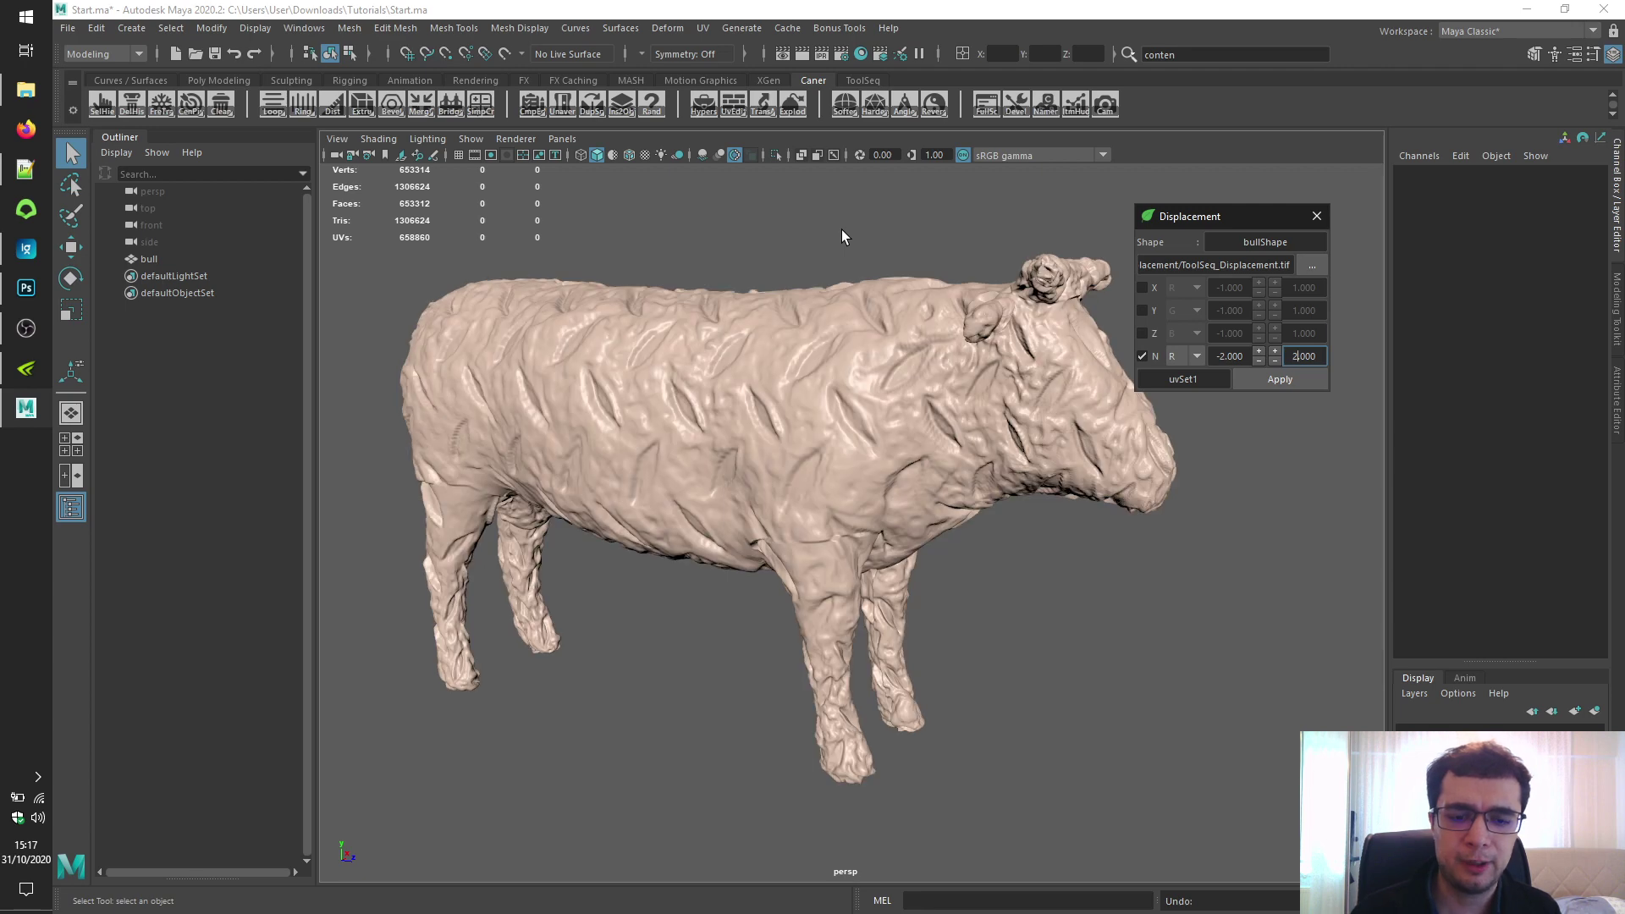
# - Switch to Photoshop to examine the Red channel of ToolSeq_Displacement.tif, and return to Maya to compare it with the displaced bull
pyautogui.click(27, 287)
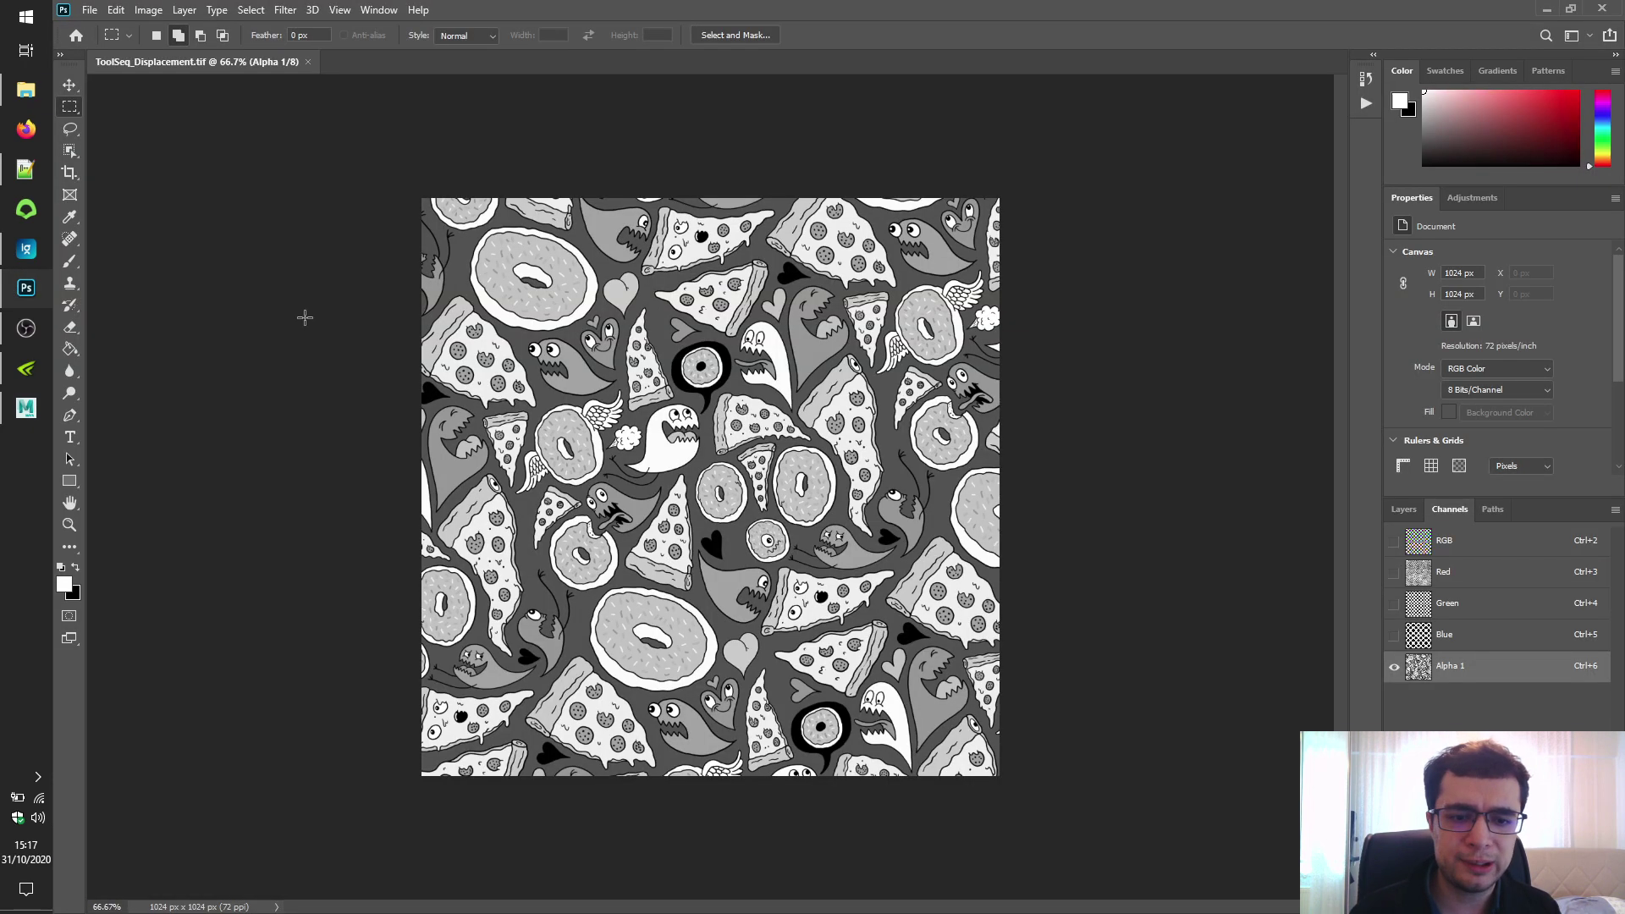
pyautogui.click(1456, 575)
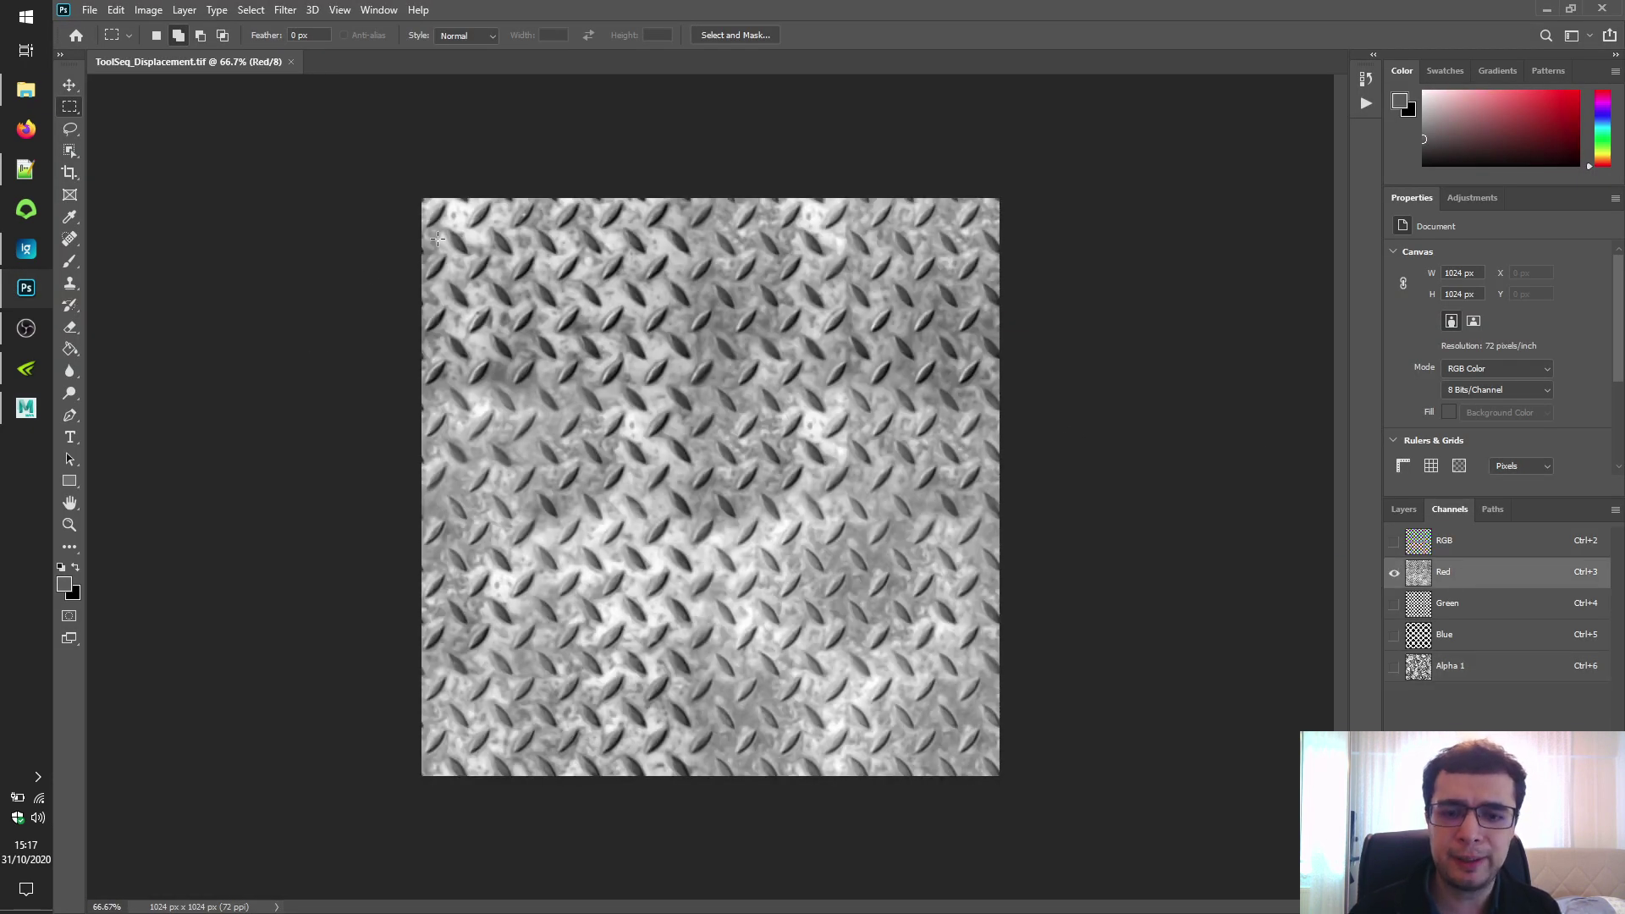
pyautogui.click(1546, 9)
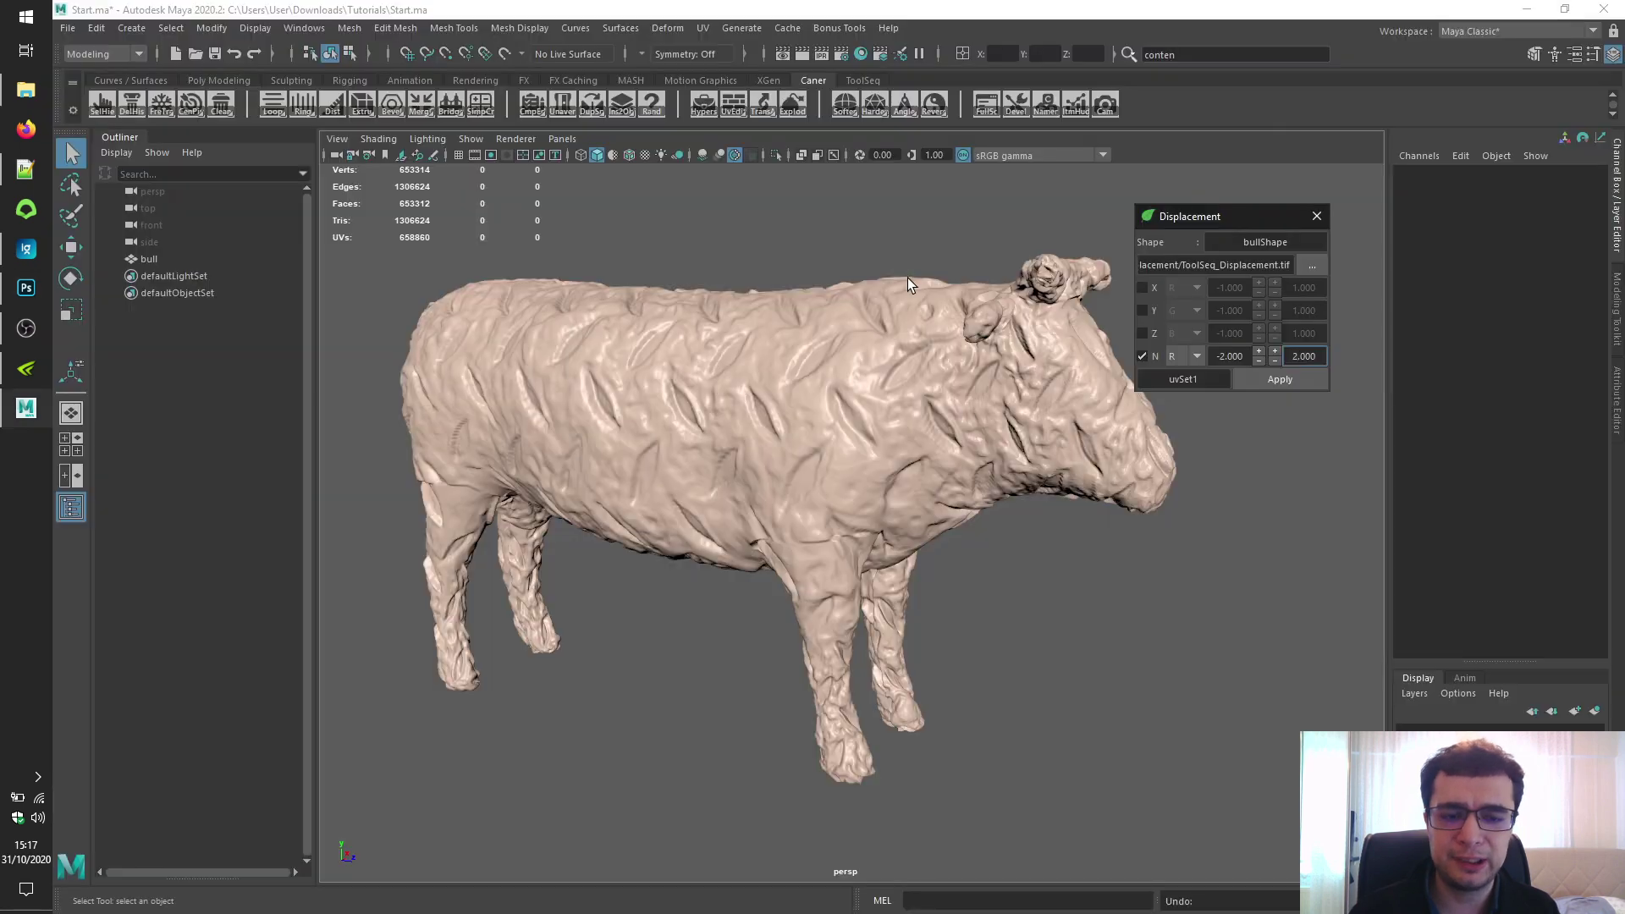
pyautogui.scroll(-2, 802, 376)
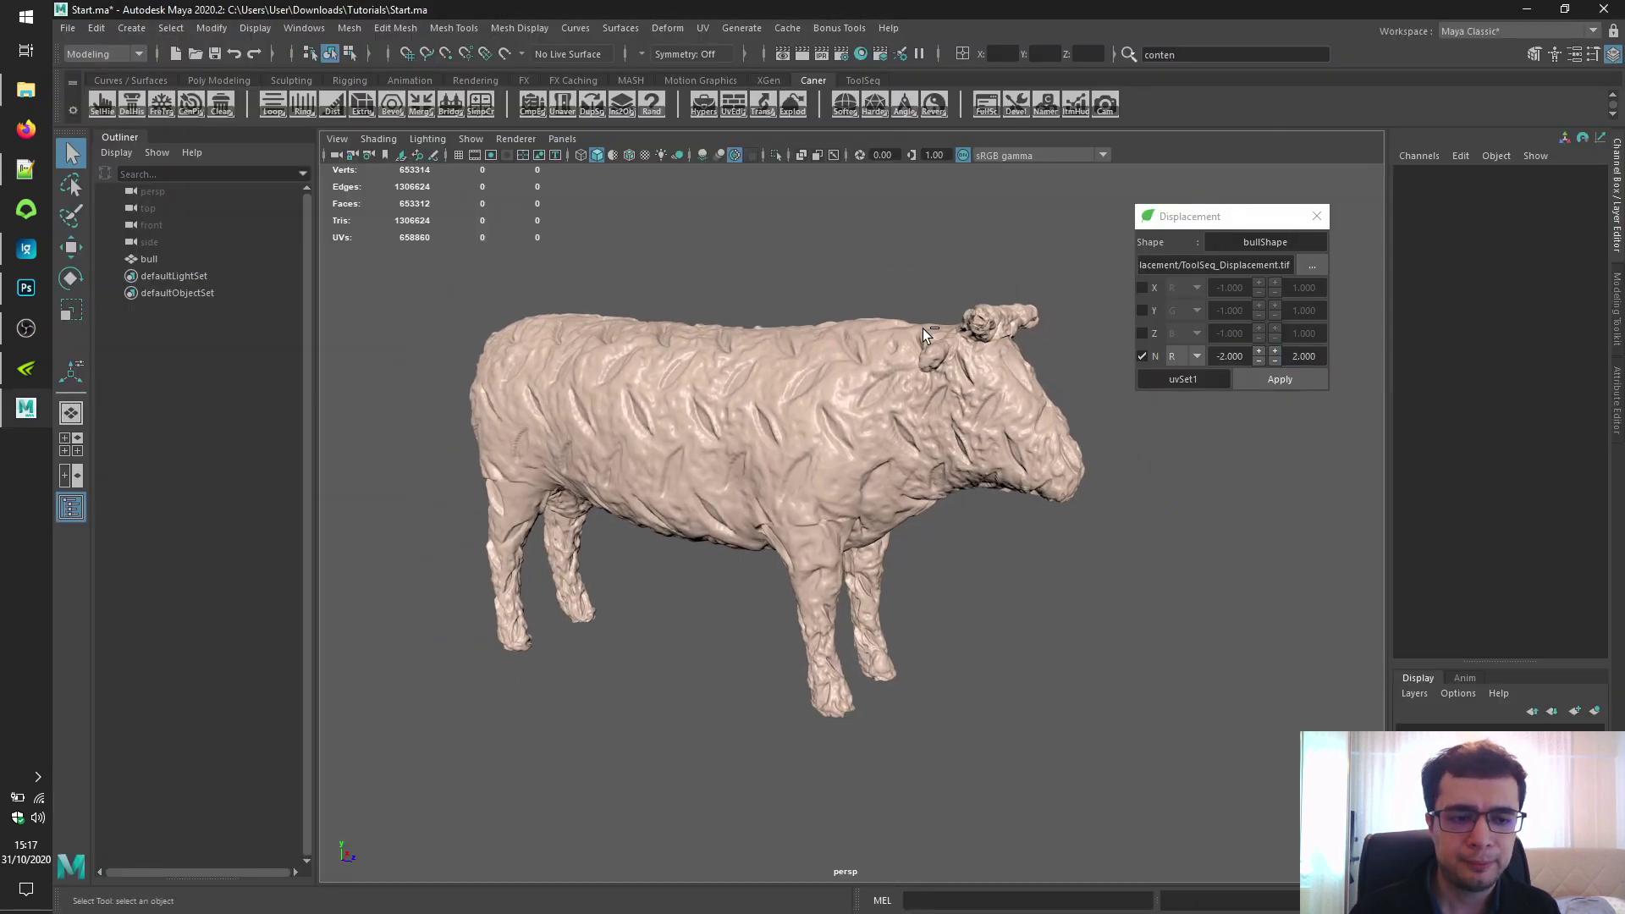
# - Undo the red-channel displacement, set the normal displacement to channel G and apply it to the bull
pyautogui.hotkey('ctrl', 'z')
pyautogui.click(1196, 356)
pyautogui.click(1186, 394)
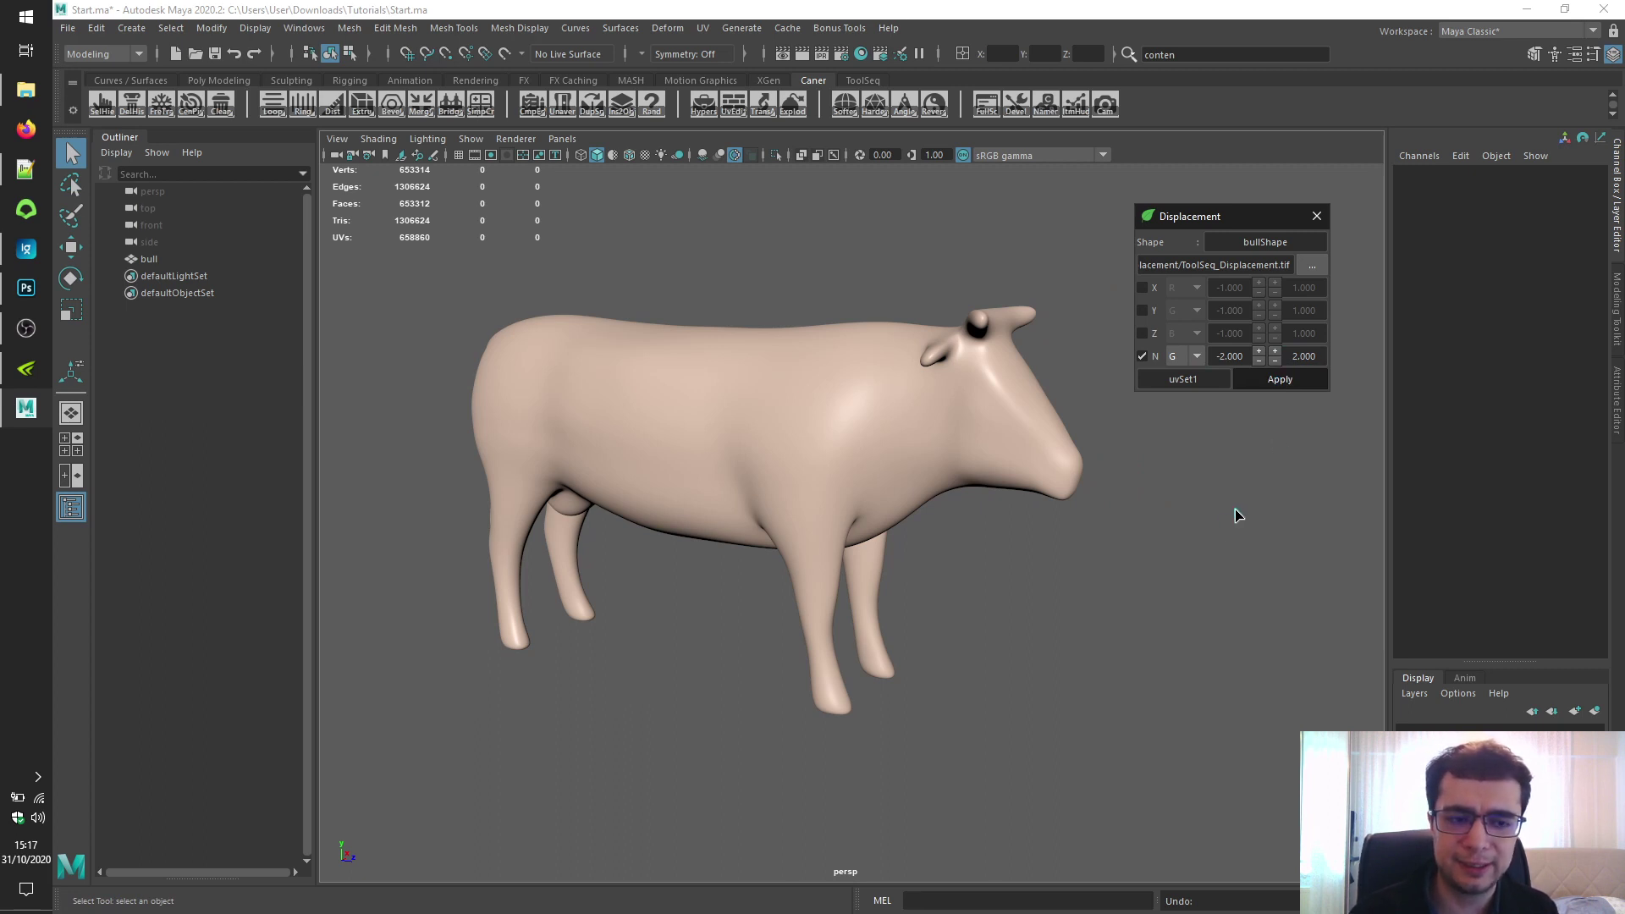
# - Switch to Photoshop to examine the image's Green channel, and return to Maya to inspect the displaced bull from the side
pyautogui.click(26, 288)
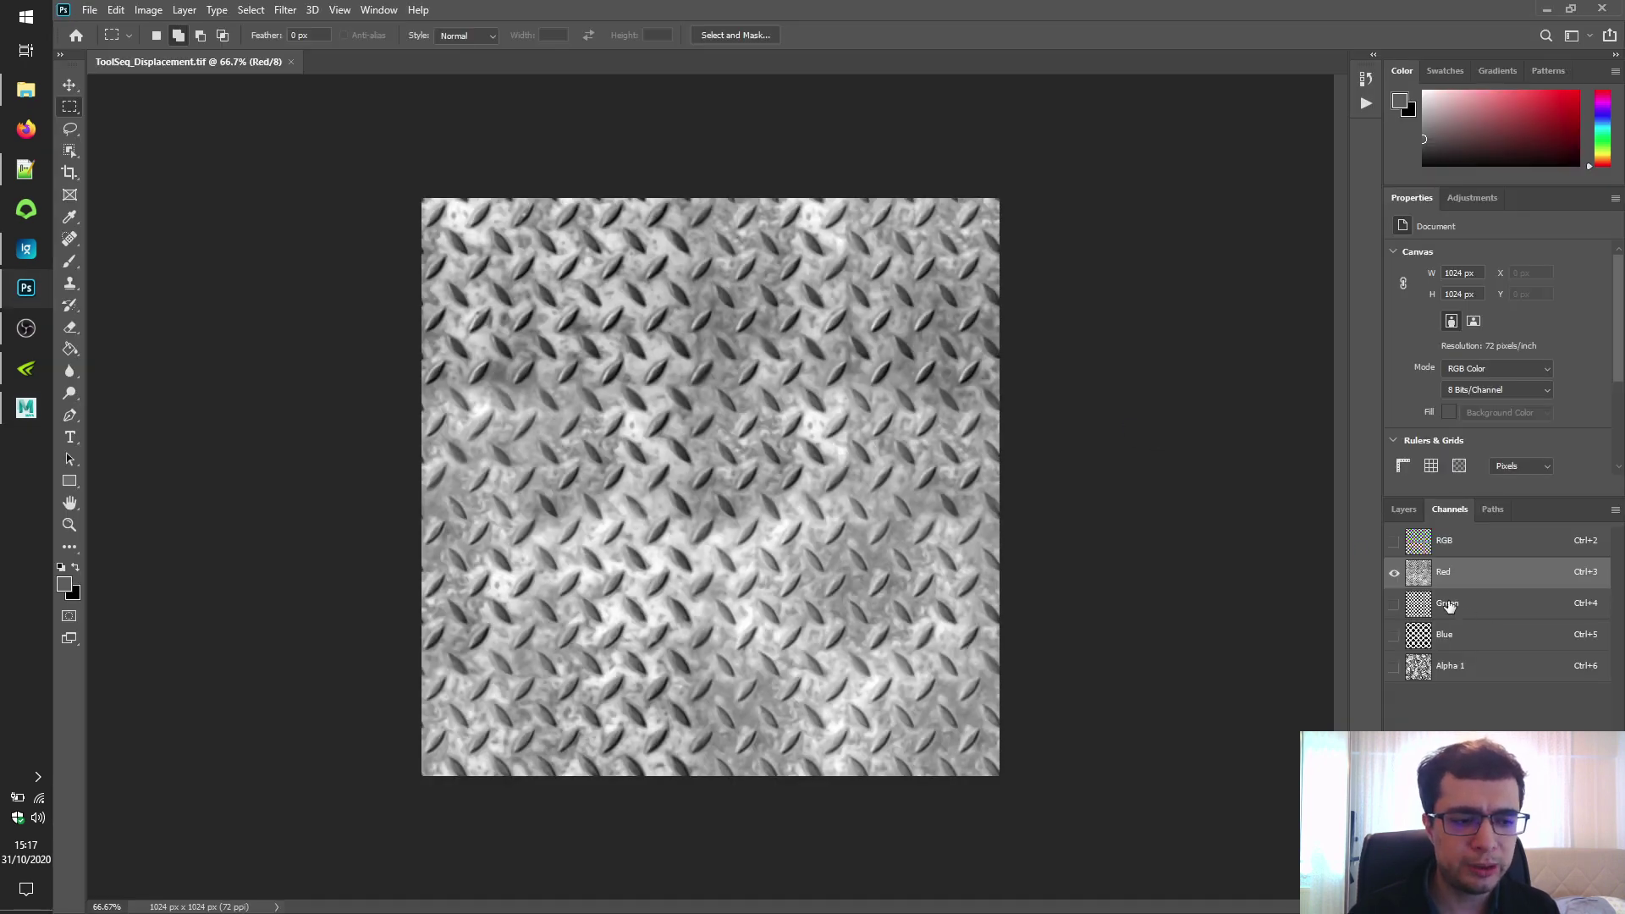
pyautogui.click(1445, 604)
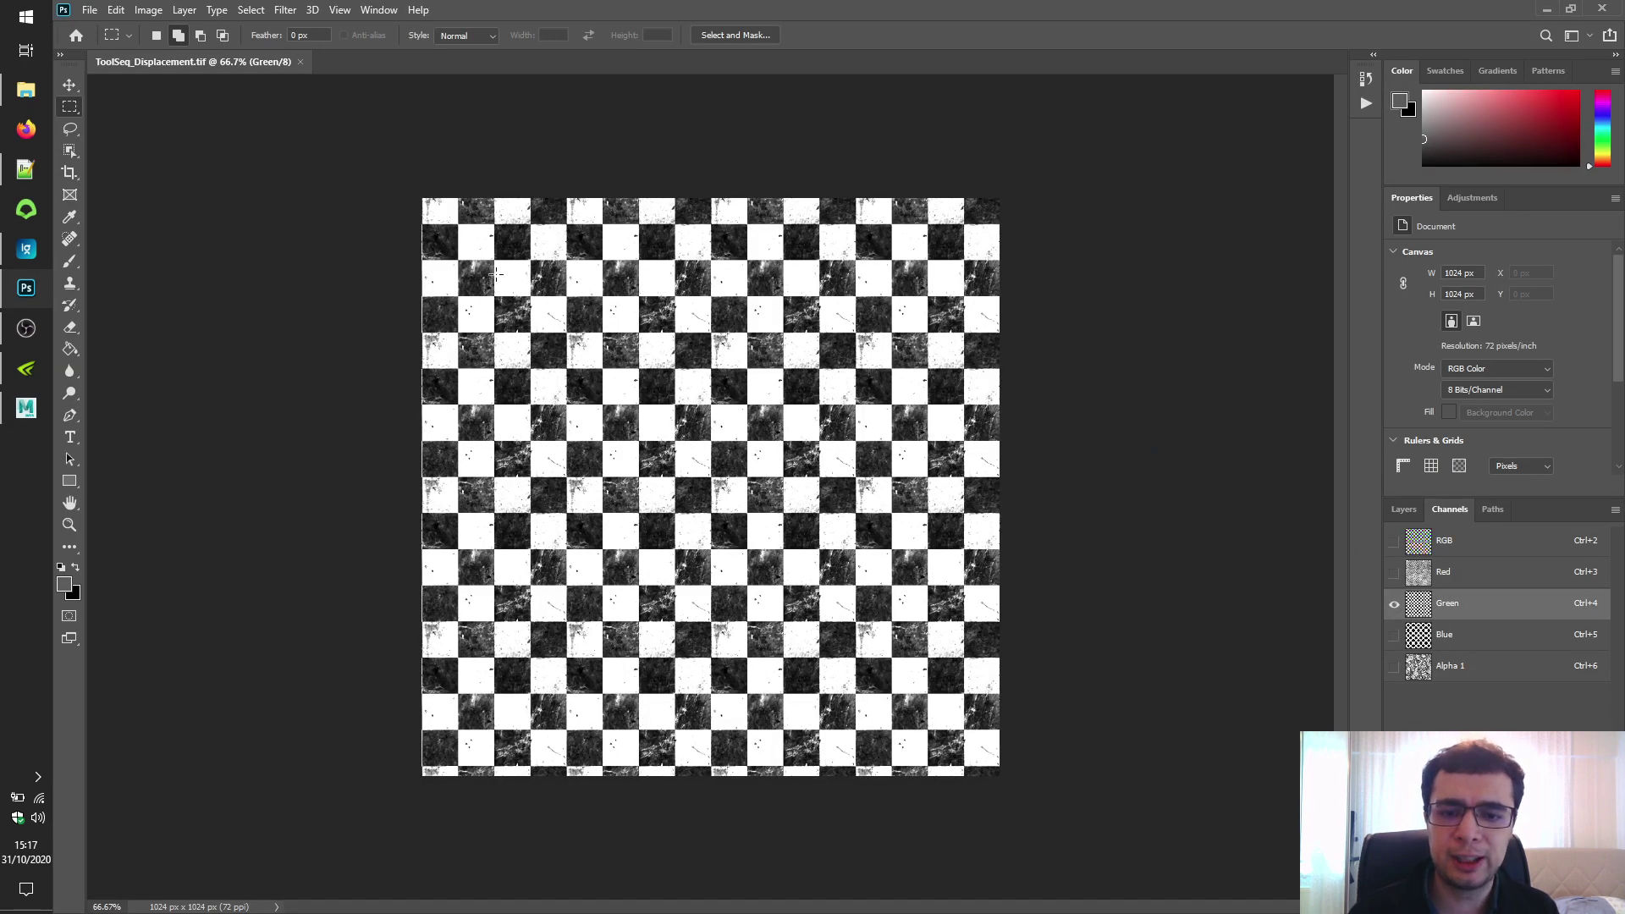
pyautogui.click(1546, 8)
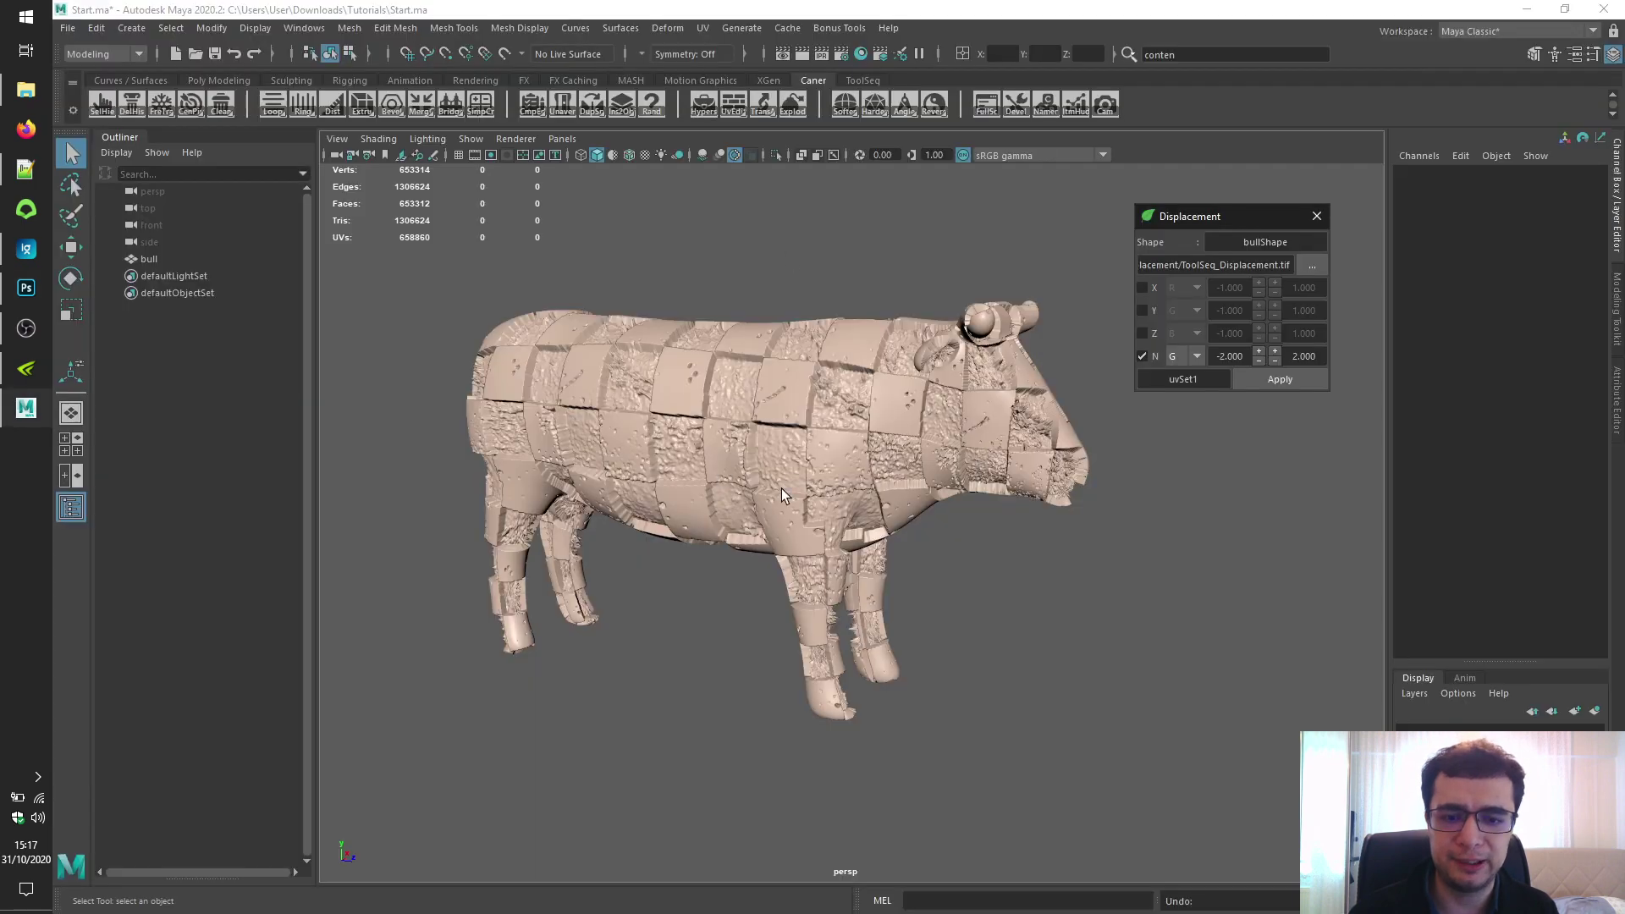
pyautogui.keyDown('alt'); pyautogui.moveTo(560, 443); pyautogui.dragTo(810, 409); pyautogui.keyUp('alt')
# - Undo the green-channel displacement, set the normal displacement to channel B and apply it to the bull
pyautogui.hotkey('ctrl', 'z')
pyautogui.click(1195, 356)
pyautogui.click(1185, 423)
pyautogui.click(1279, 379)
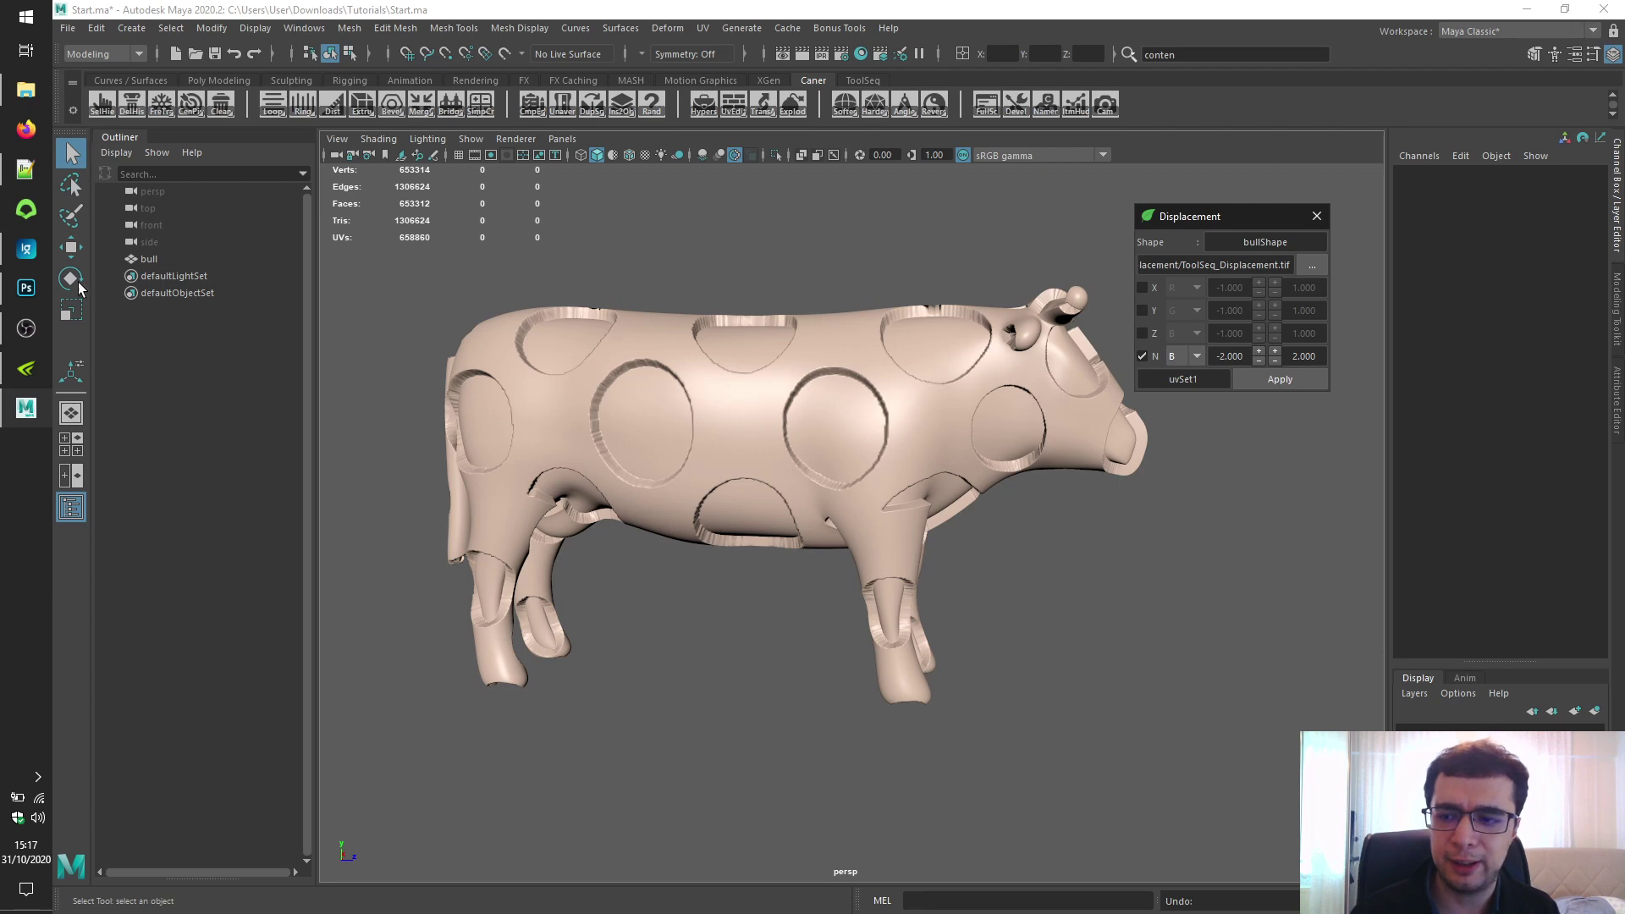
# - Switch to Photoshop to examine the image's Blue channel, and return to Maya to compare it with the bull
pyautogui.click(26, 288)
pyautogui.click(1438, 634)
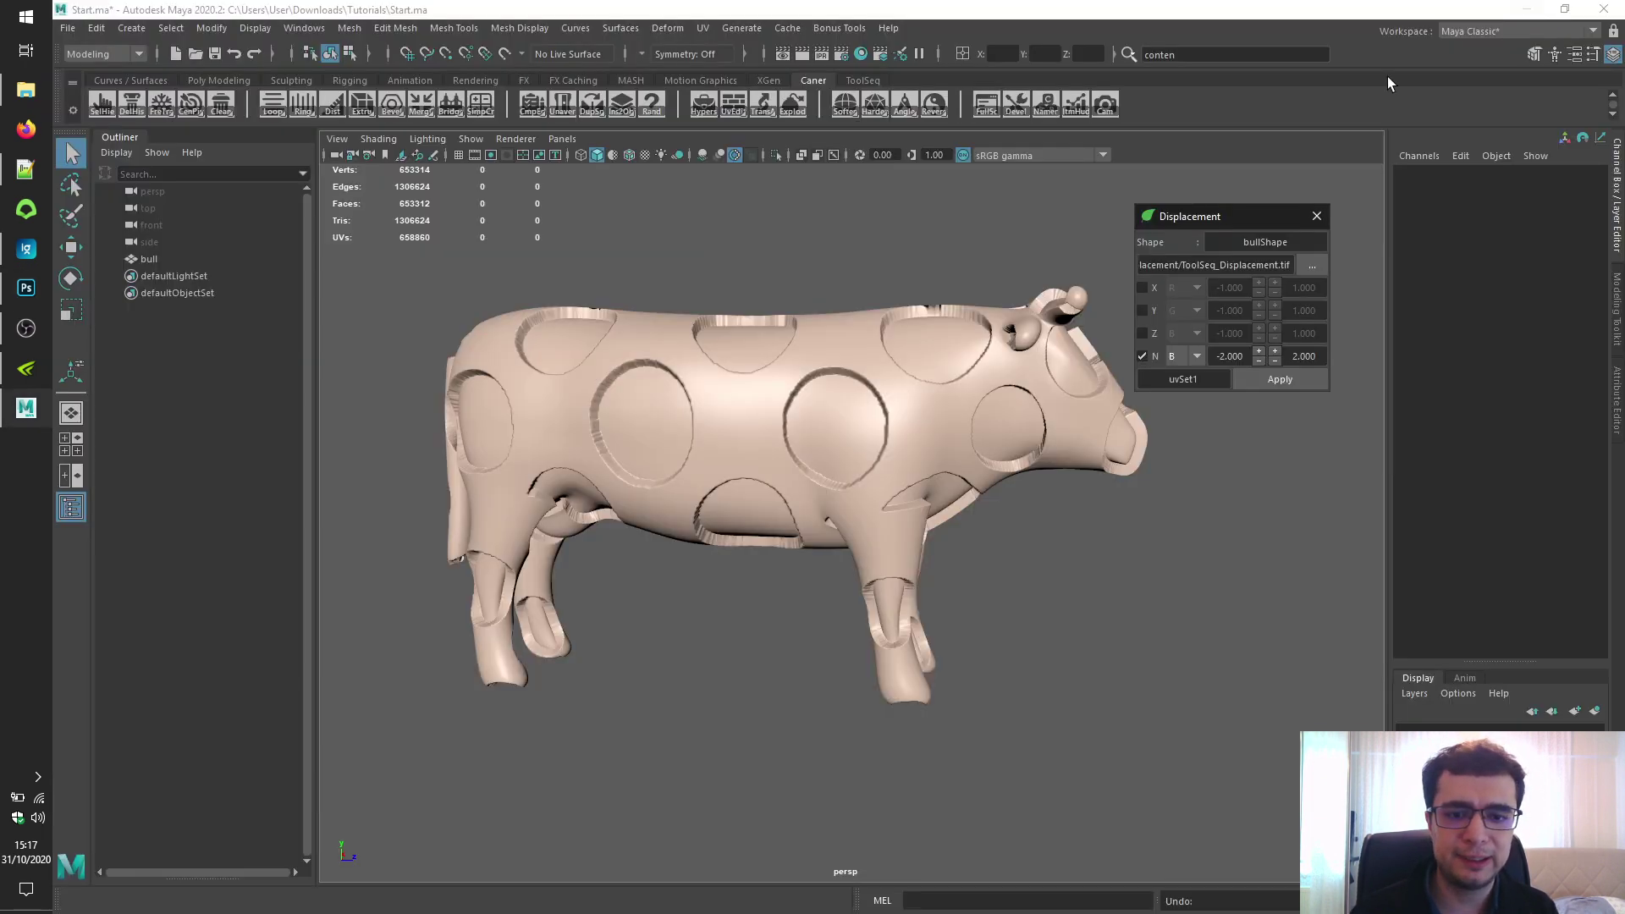
pyautogui.click(1545, 9)
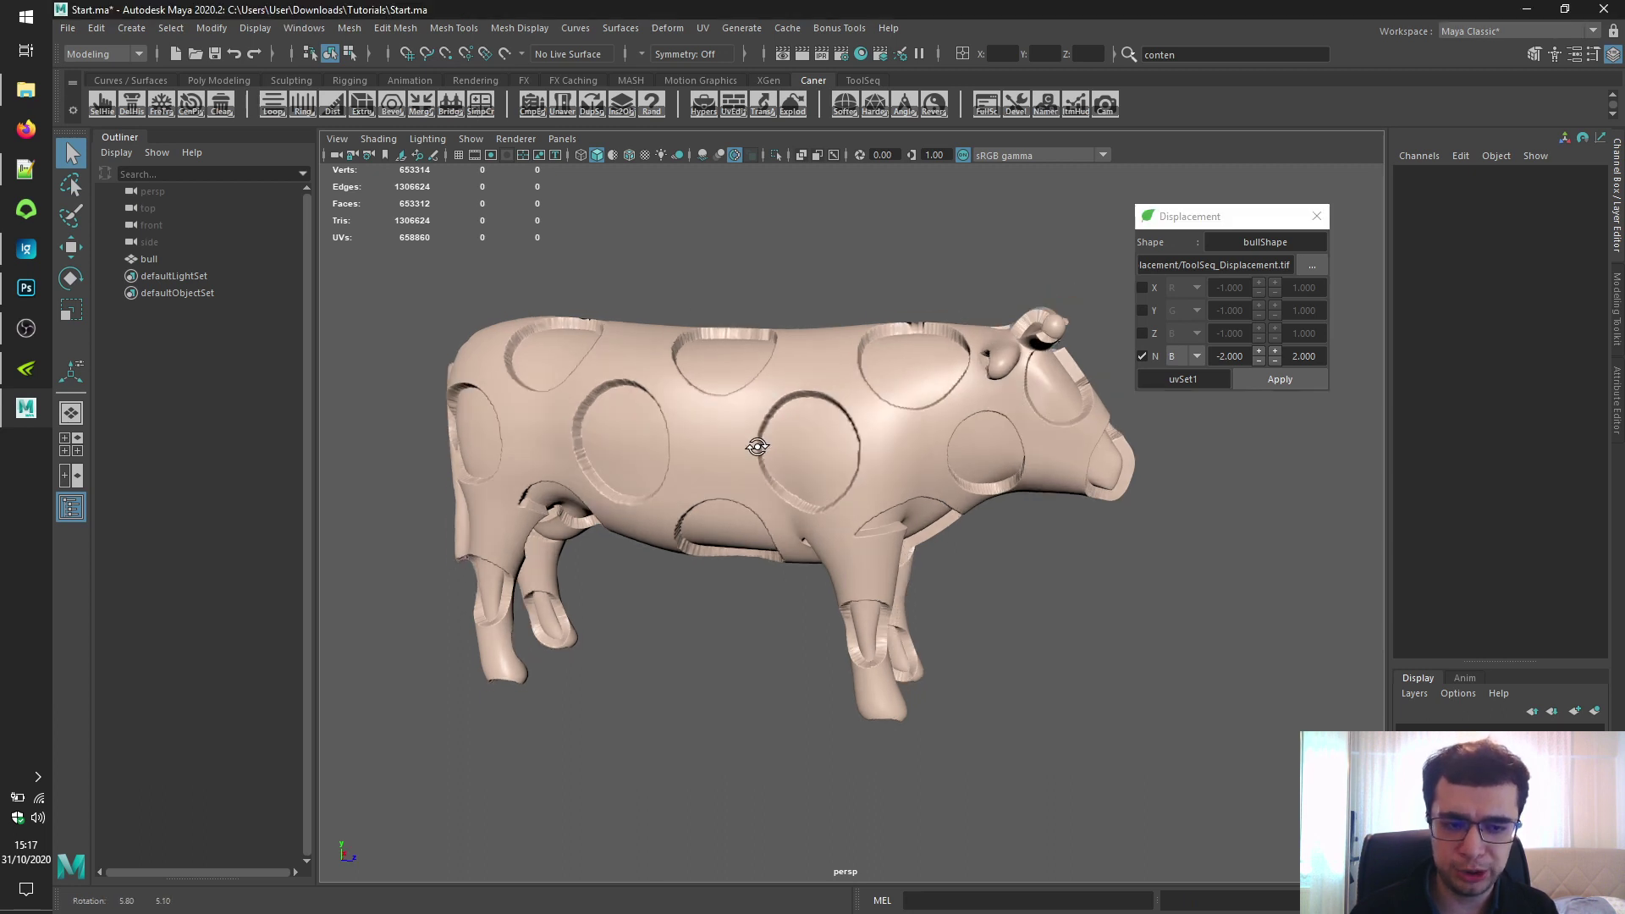
# - Undo the blue-channel displacement, set the normal displacement to channel A and apply it to the bull
pyautogui.click(1182, 356)
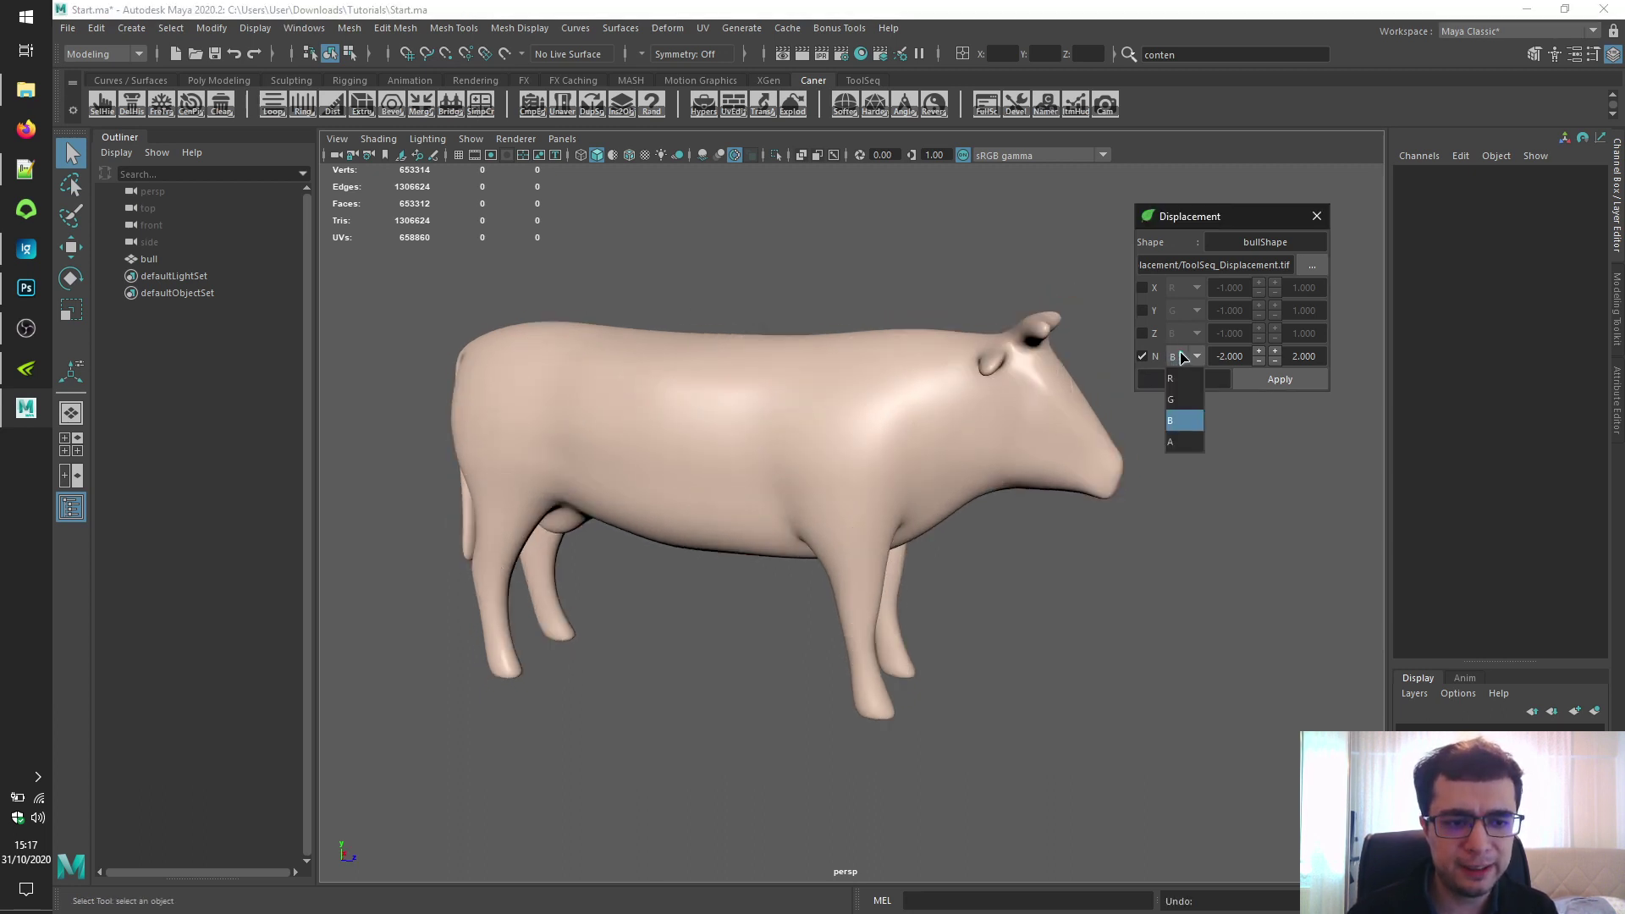
pyautogui.click(1180, 441)
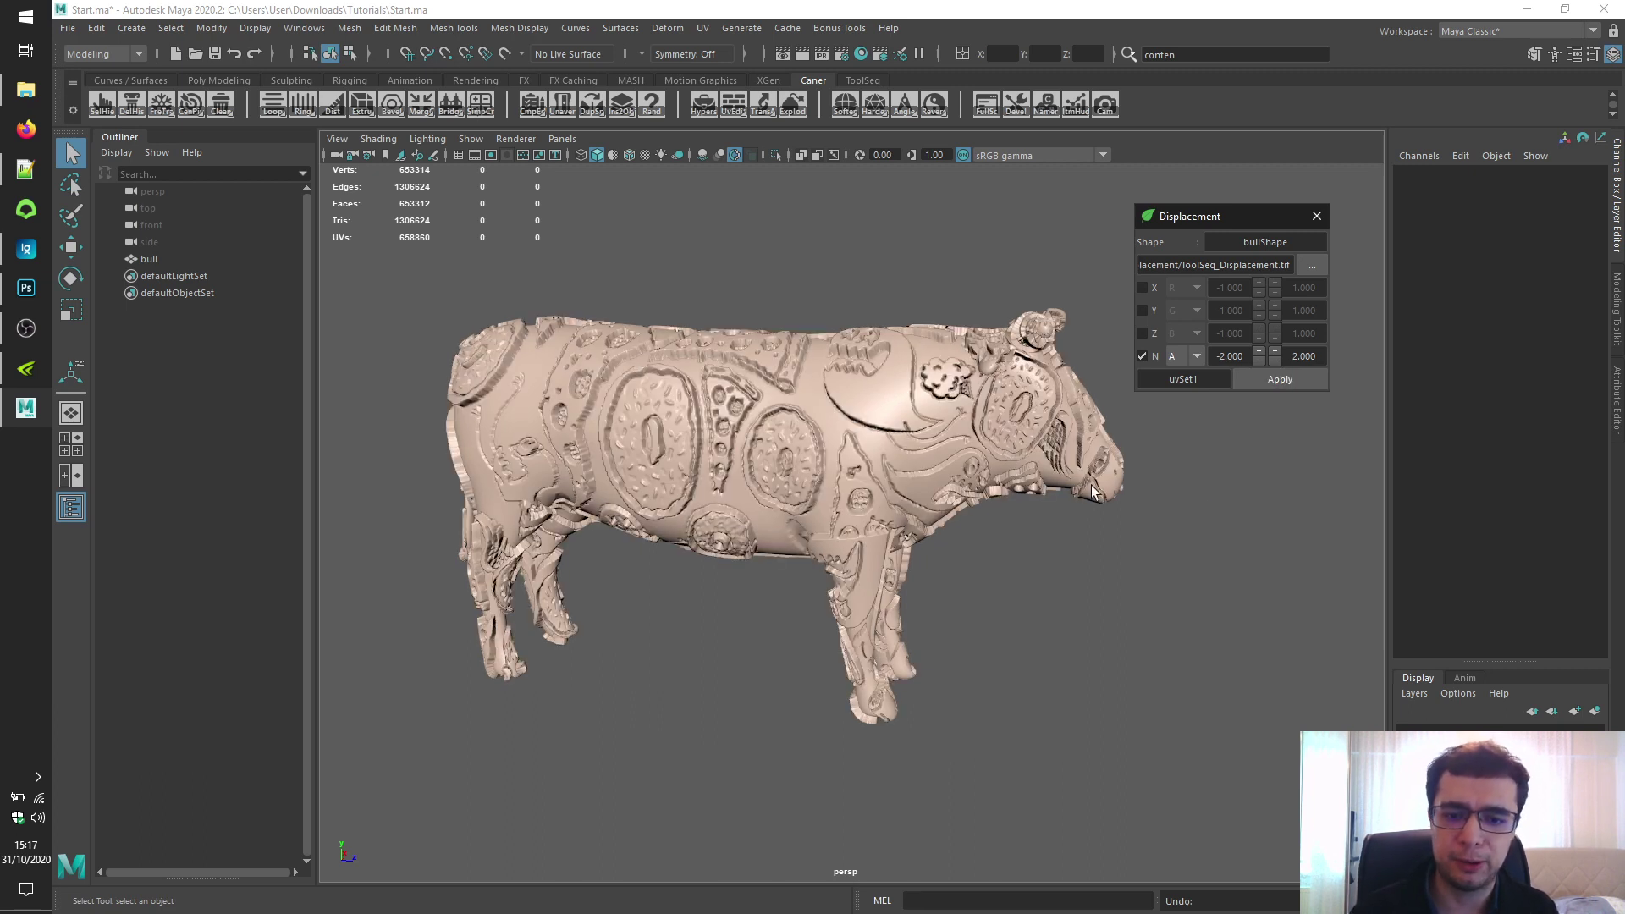
# - Switch to Photoshop to examine the image's Alpha 1 channel, and return to Maya to inspect the displaced bull from its other side
pyautogui.click(23, 292)
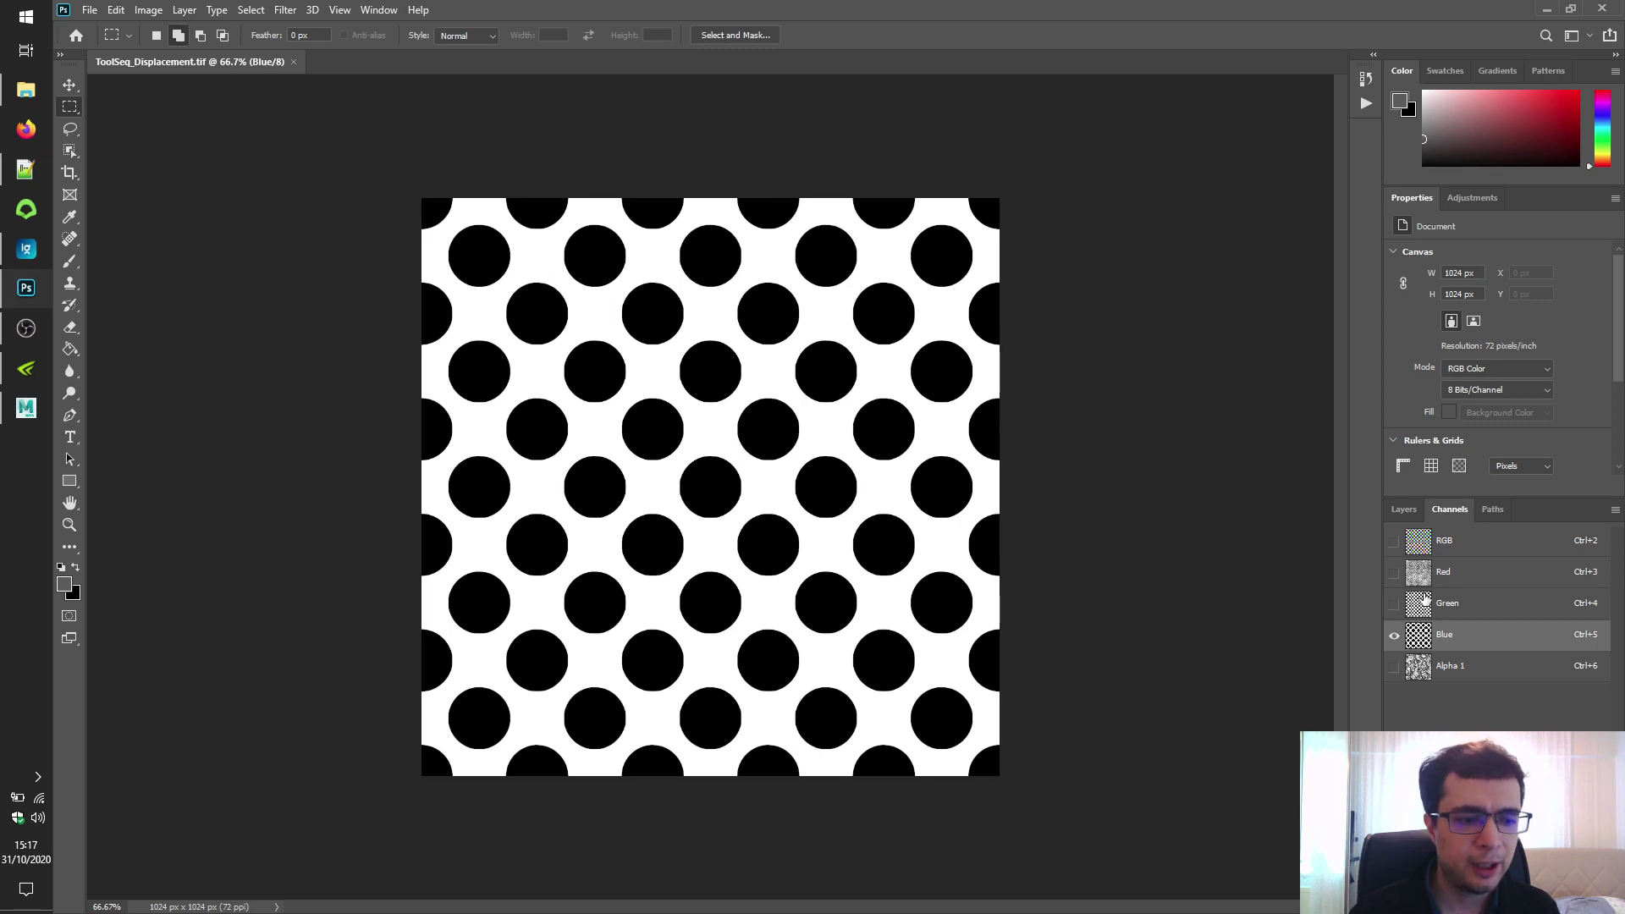
pyautogui.click(1460, 673)
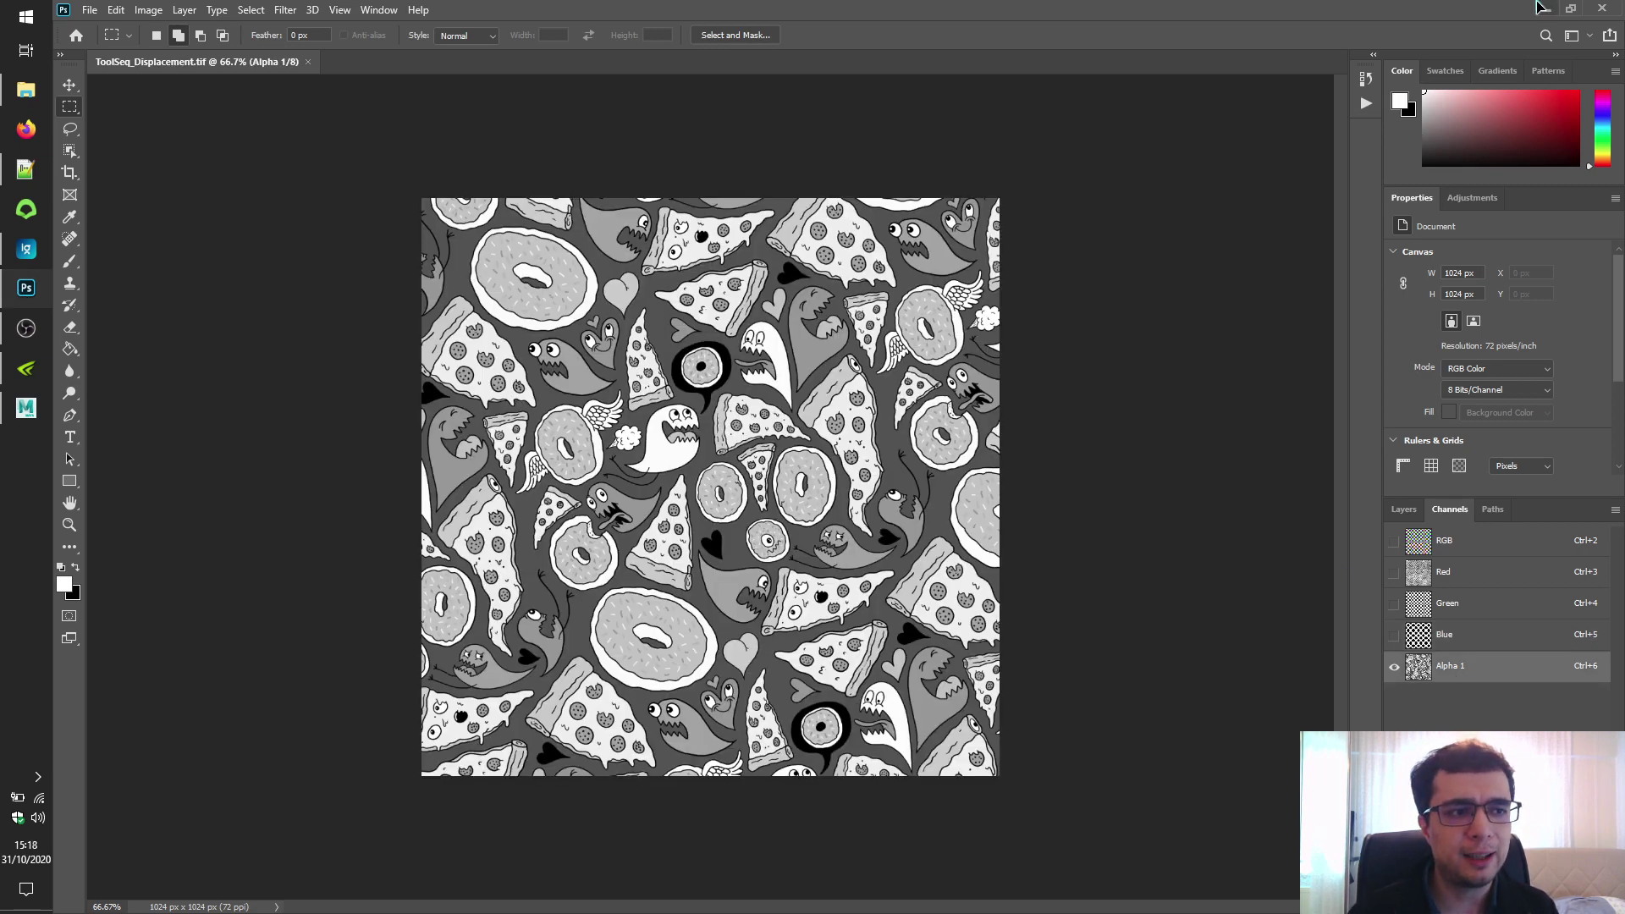
pyautogui.click(1540, 7)
pyautogui.keyDown('alt'); pyautogui.moveTo(787, 416); pyautogui.dragTo(846, 409); pyautogui.keyUp('alt')
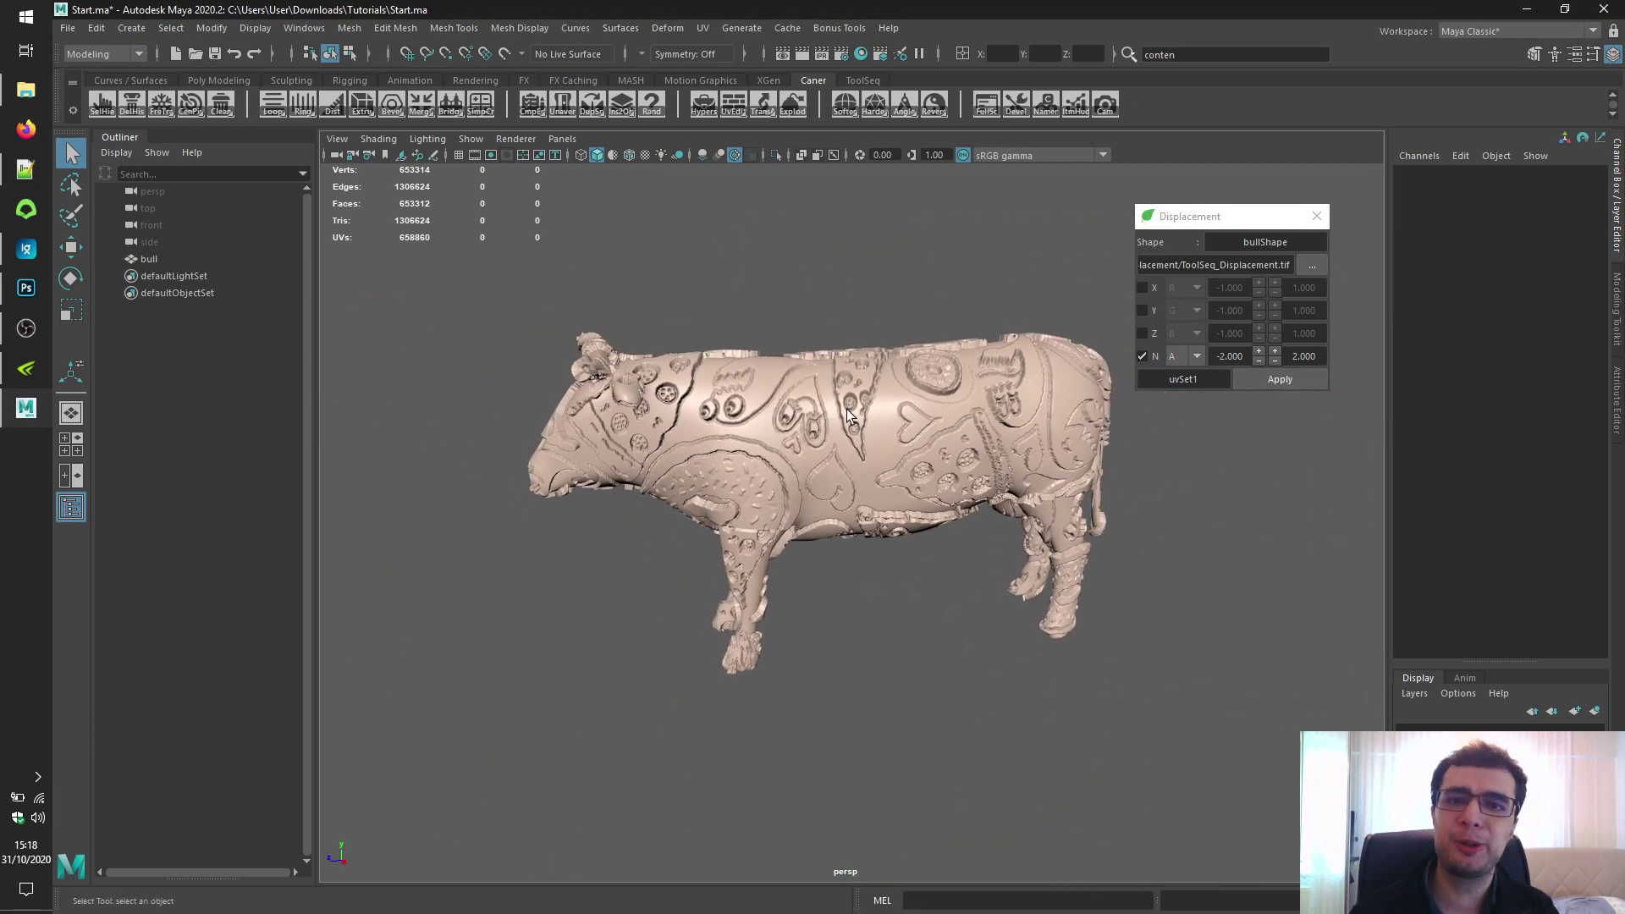